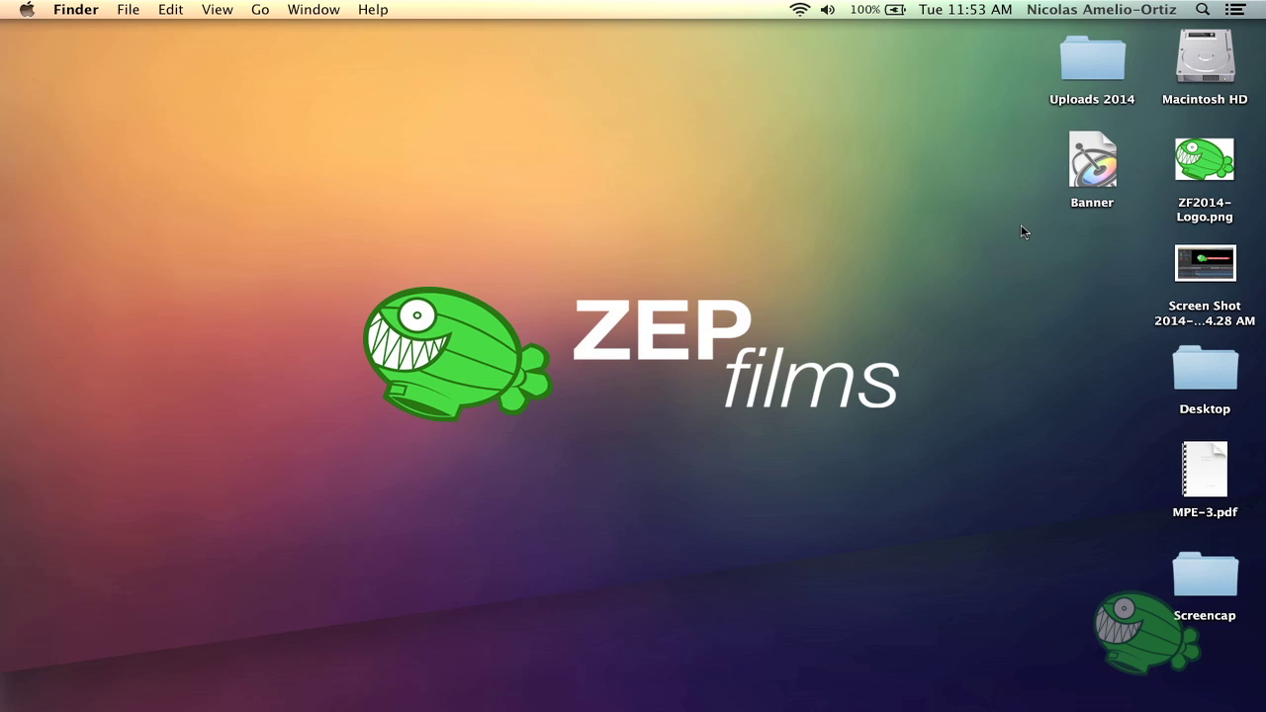
Switch from Finder to Motion, where the Banner project is open
{"action": "mouse_move", "coordinate": [900, 708]}
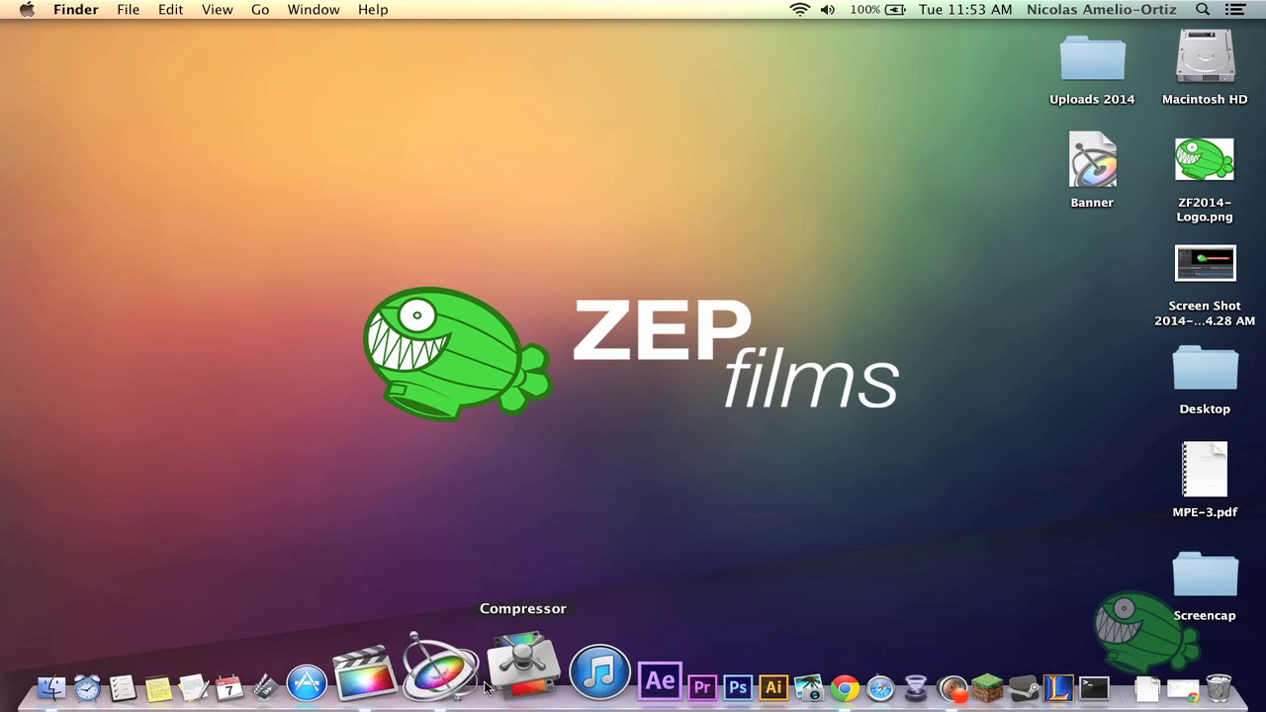
{"action": "left_click", "coordinate": [455, 685]}
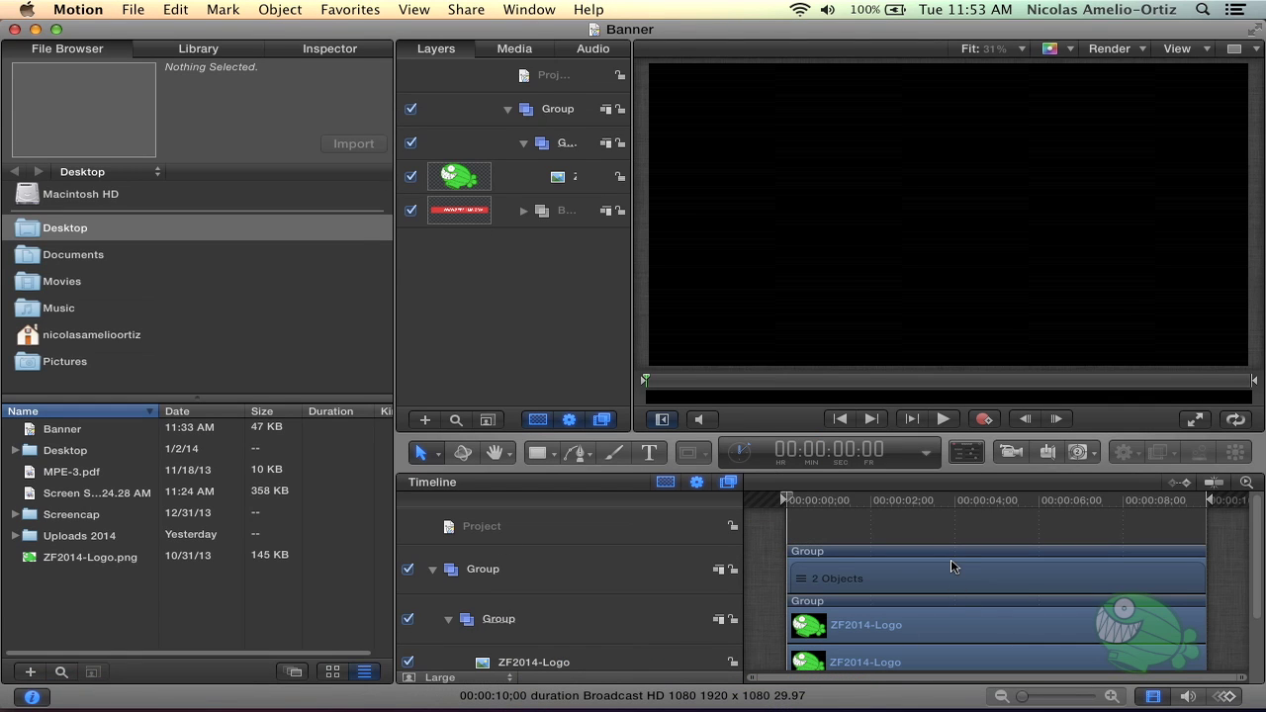
{"action": "key", "text": "space"}
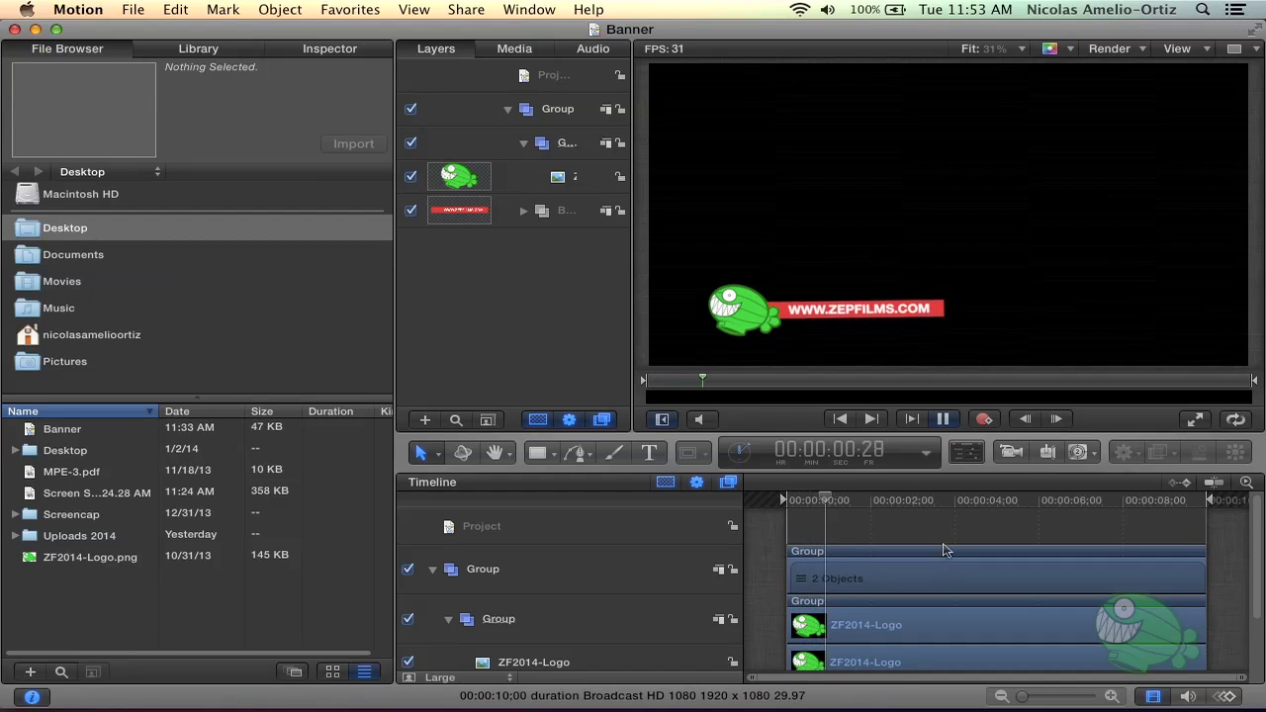
{"action": "left_click_drag", "start_coordinate": [836, 506], "coordinate": [743, 509]}
{"action": "key", "text": "space"}
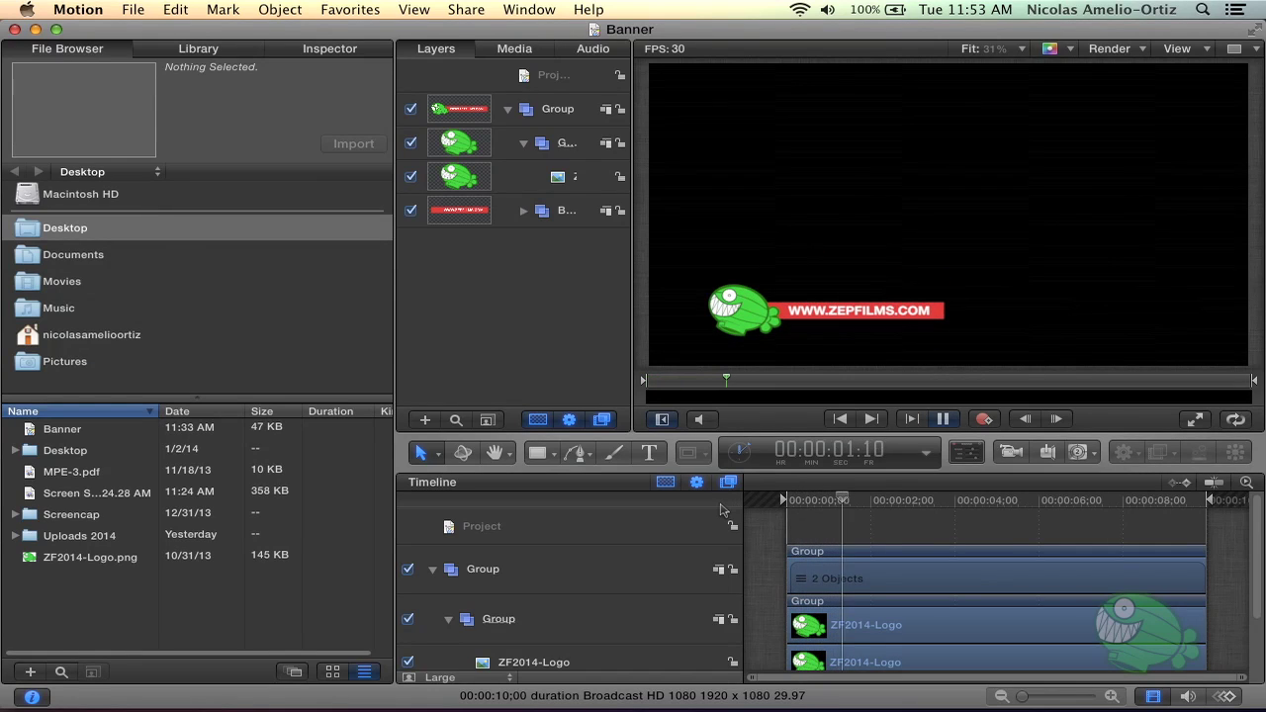
{"action": "key", "text": "space"}
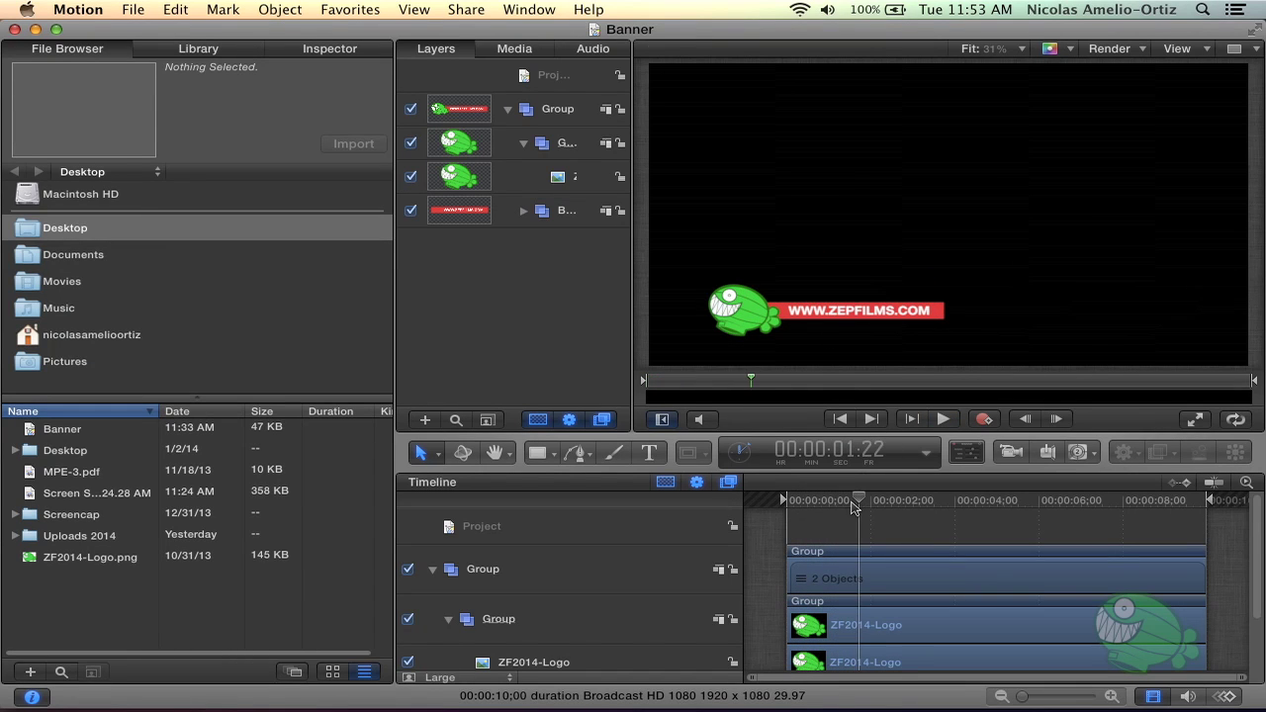
{"action": "left_click_drag", "start_coordinate": [855, 502], "coordinate": [788, 502]}
{"action": "key", "text": "space"}
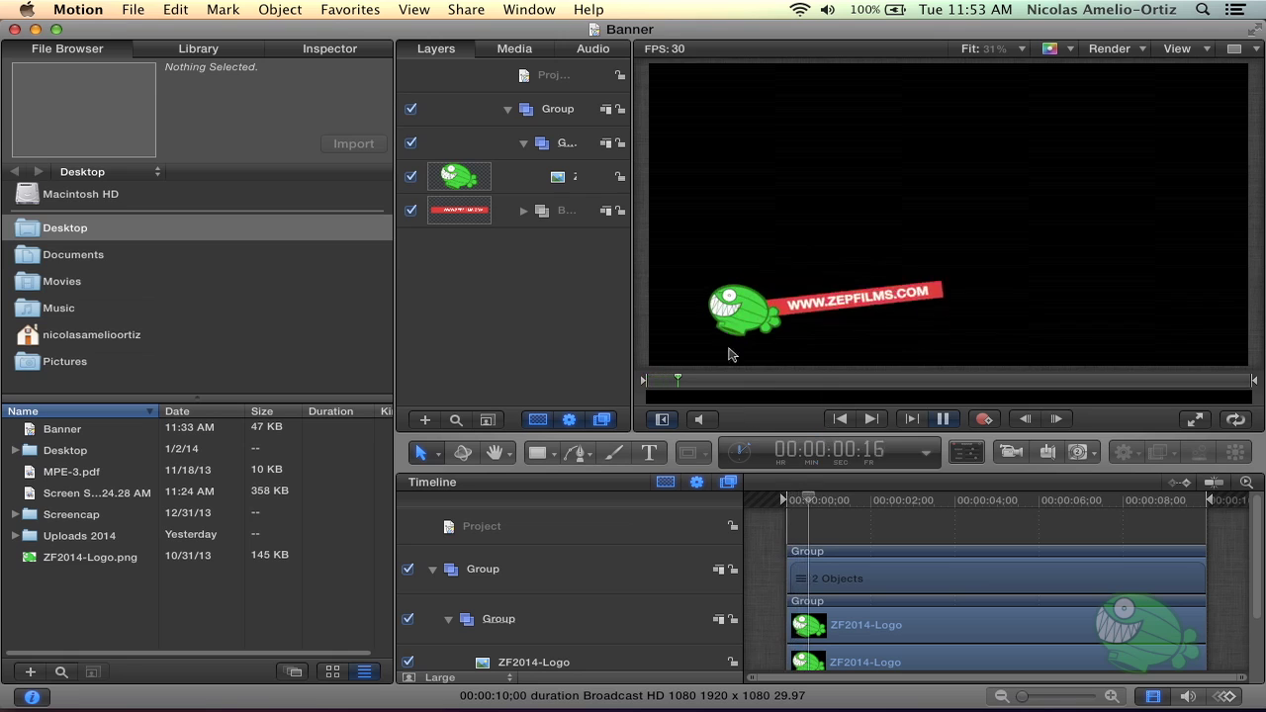
{"action": "key", "text": "space"}
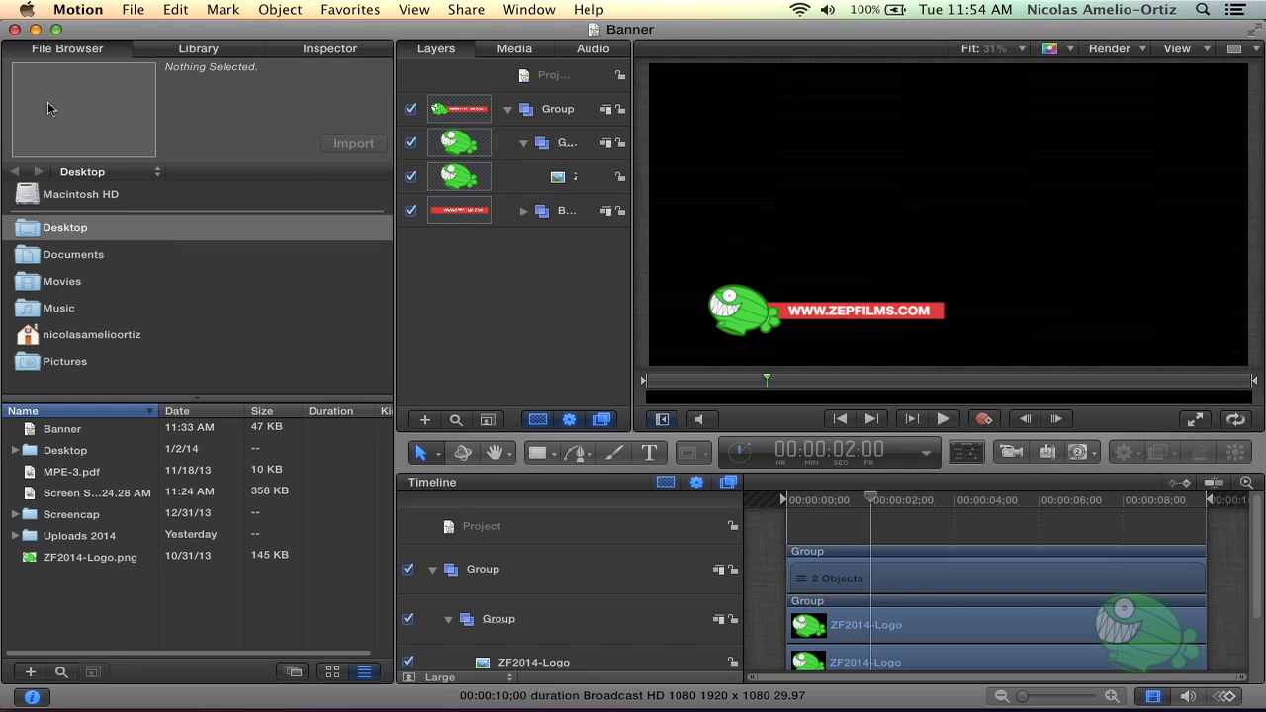
Close Banner and create a new Broadcast HD 1080, 29.97 fps project lasting 00:00:05;00
{"action": "left_click", "coordinate": [15, 30]}
{"action": "left_click", "coordinate": [133, 9]}
{"action": "left_click", "coordinate": [160, 52]}
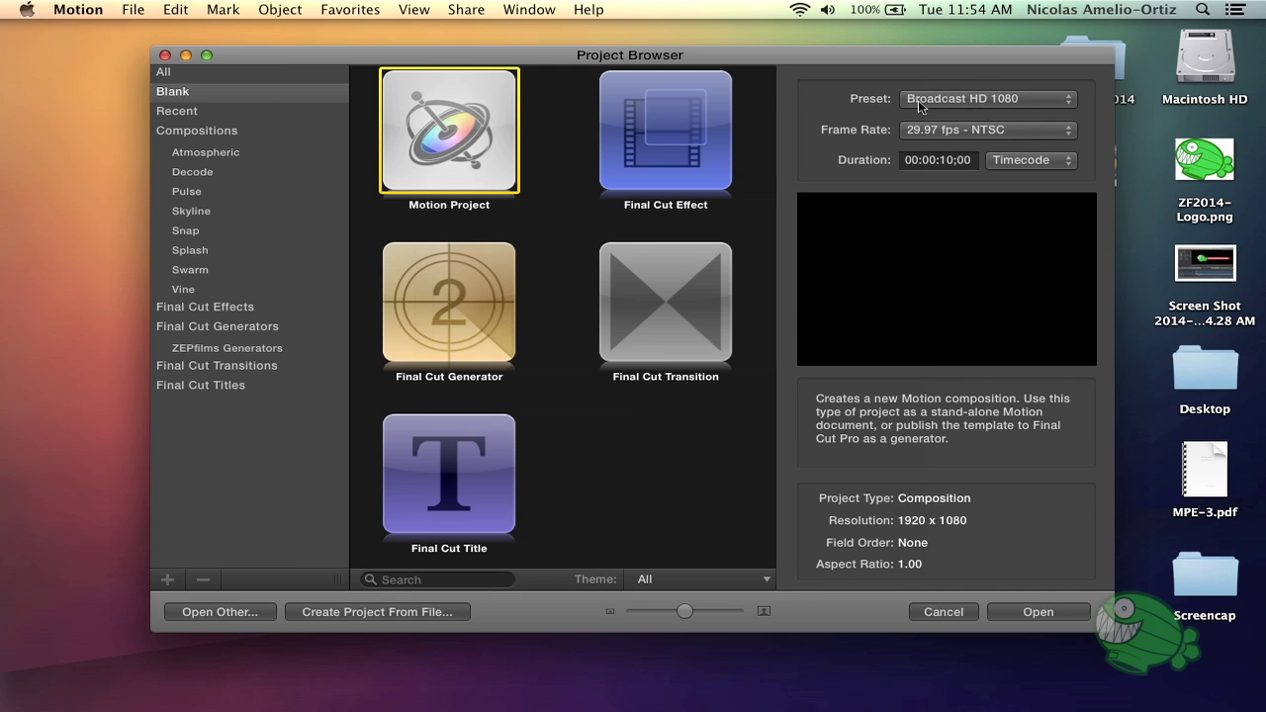
{"action": "left_click", "coordinate": [987, 96]}
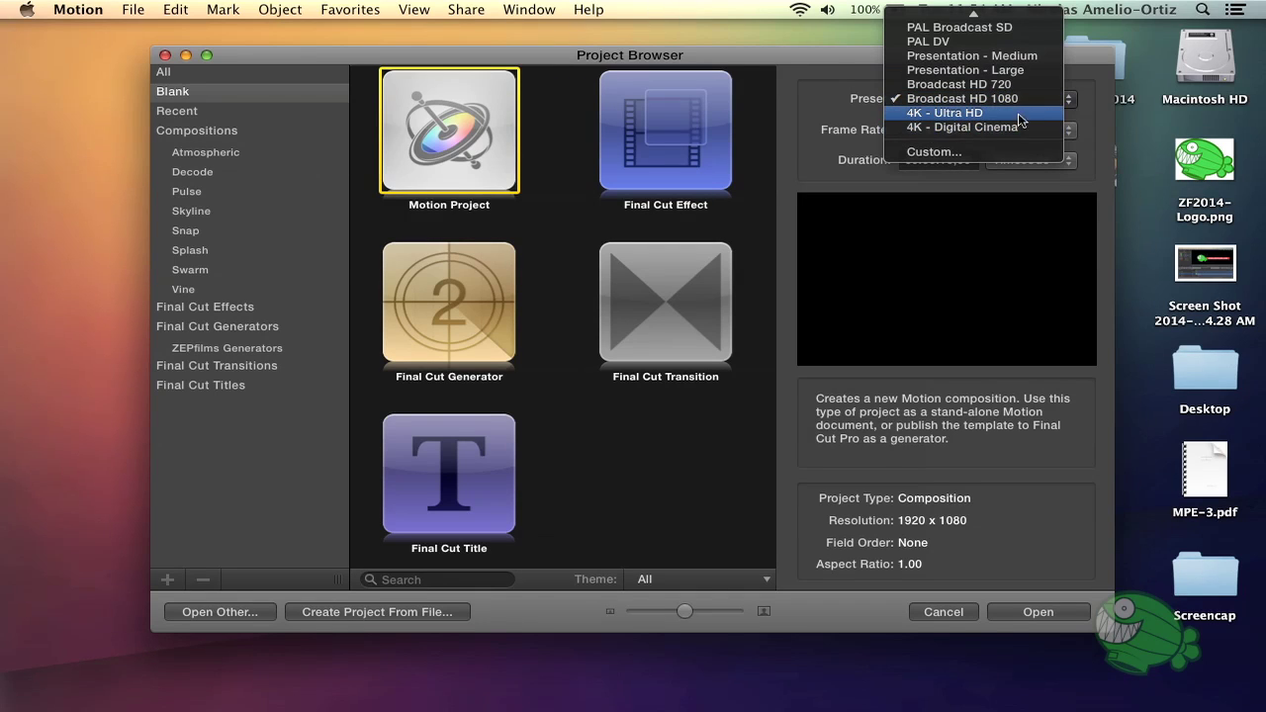
{"action": "left_click", "coordinate": [1082, 112]}
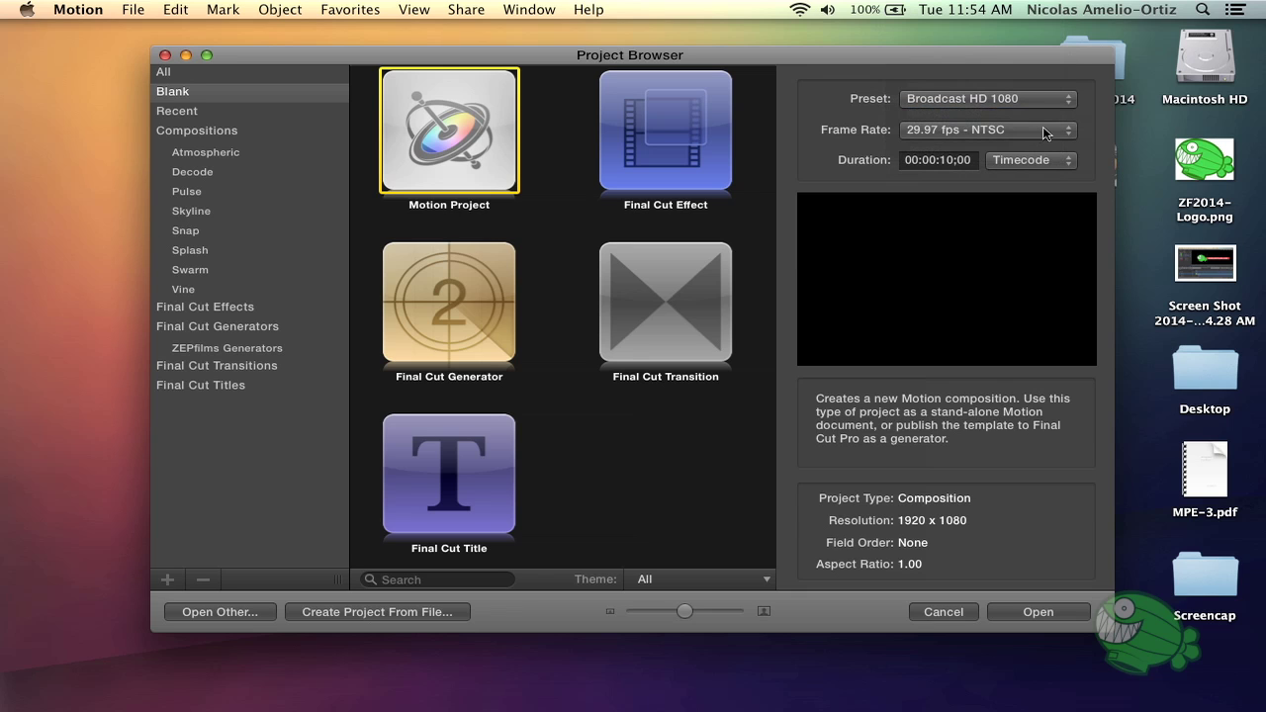
{"action": "left_click", "coordinate": [961, 134]}
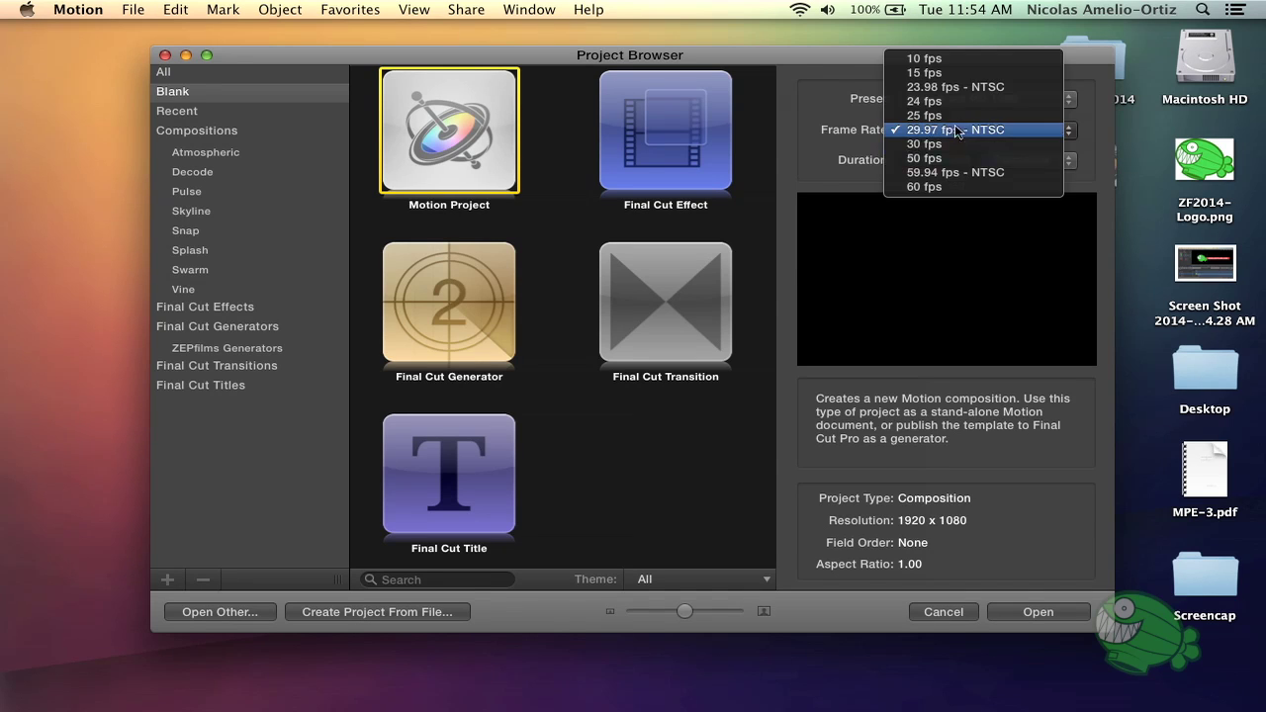
{"action": "left_click", "coordinate": [839, 135]}
{"action": "left_click", "coordinate": [942, 161]}
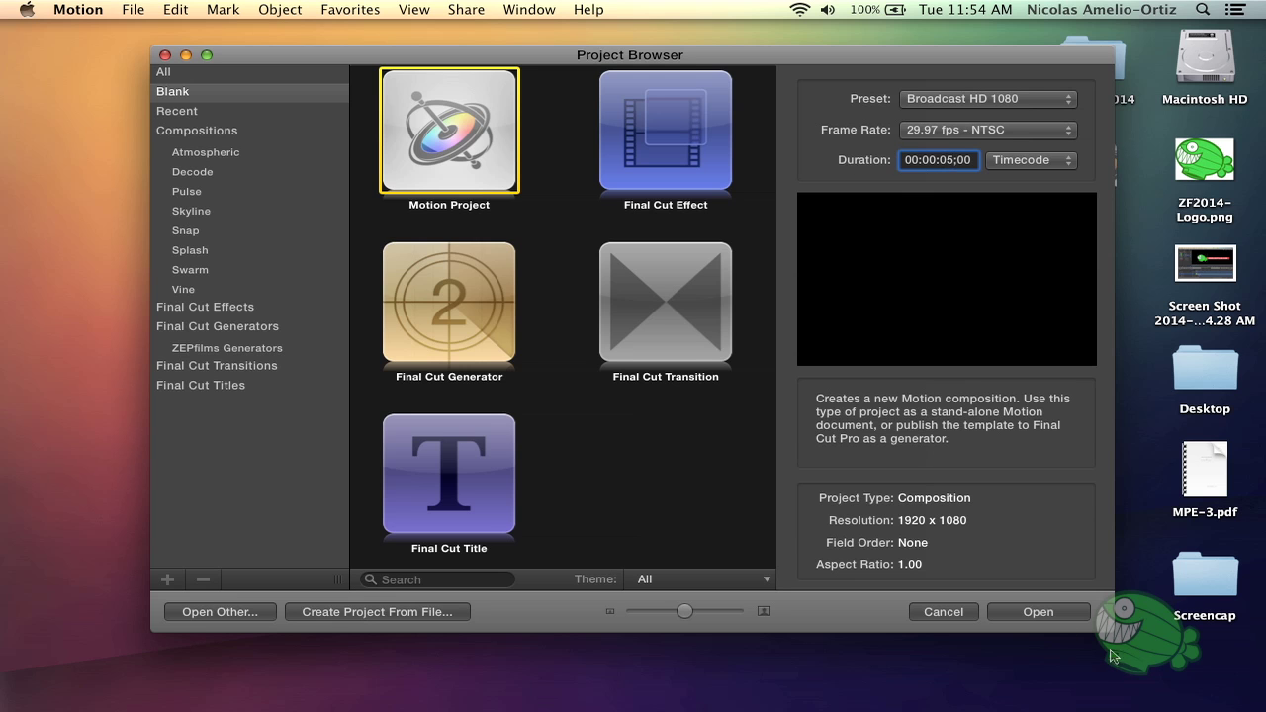
{"action": "left_click", "coordinate": [1039, 613]}
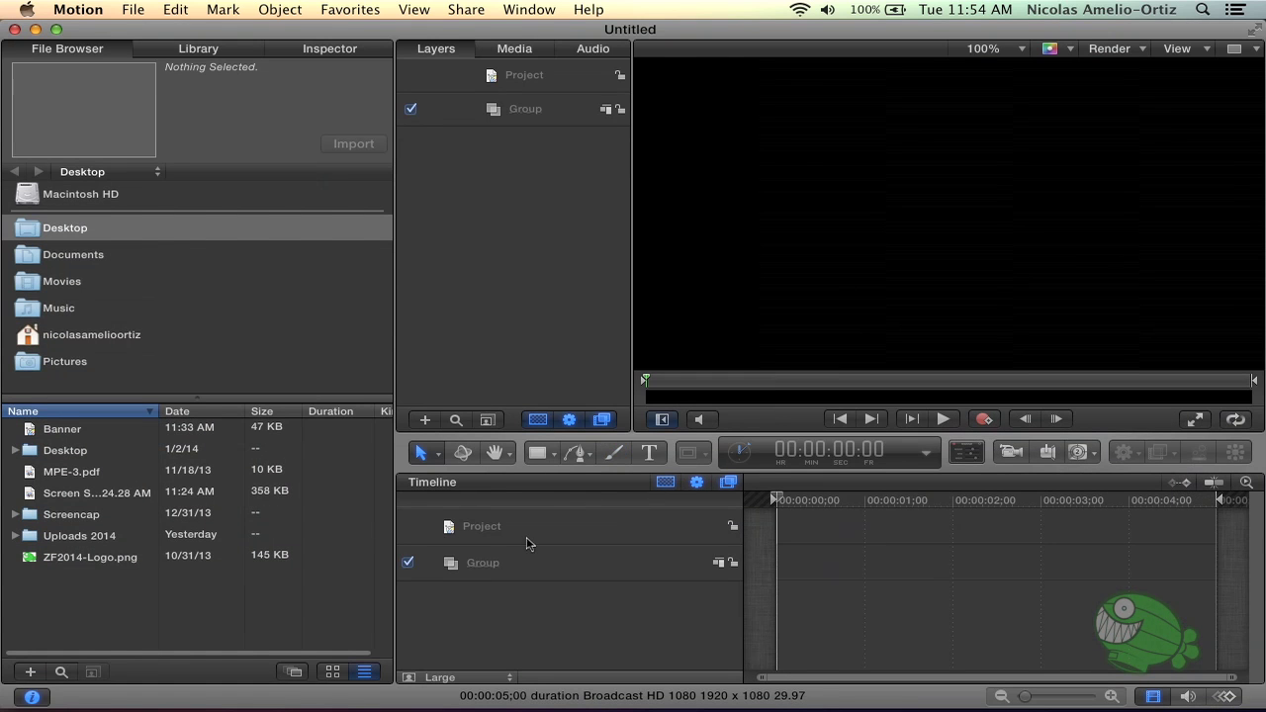
Drag ZF2014-Logo.png from the File Browser onto the canvas and set the zoom to Fit
{"action": "left_click_drag", "start_coordinate": [788, 508], "coordinate": [777, 500]}
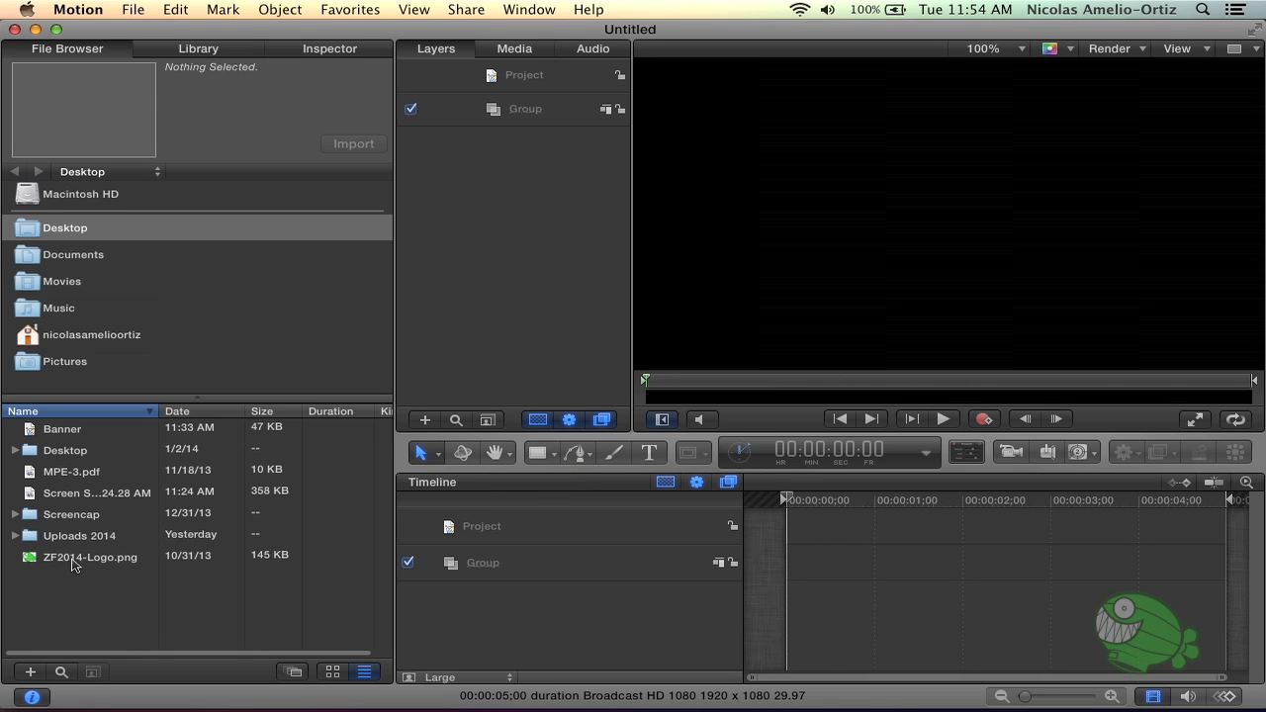
{"action": "left_click", "coordinate": [74, 560]}
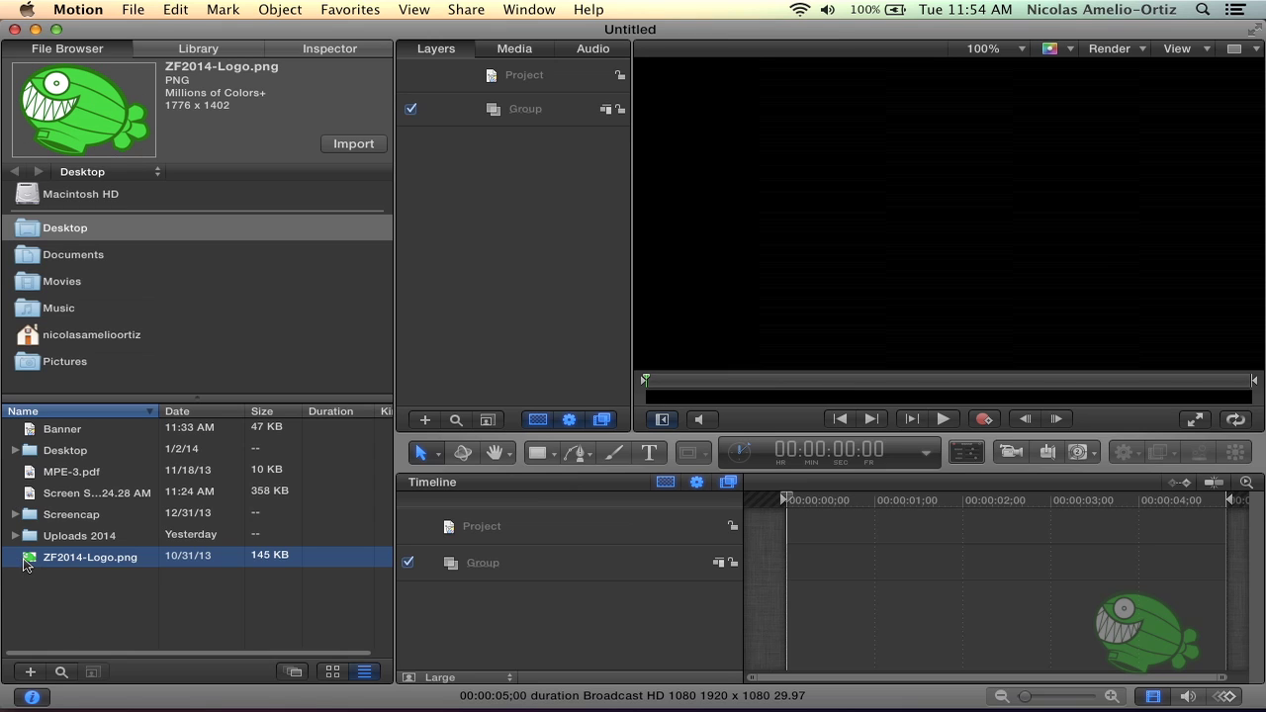
{"action": "left_click_drag", "start_coordinate": [24, 564], "coordinate": [936, 243]}
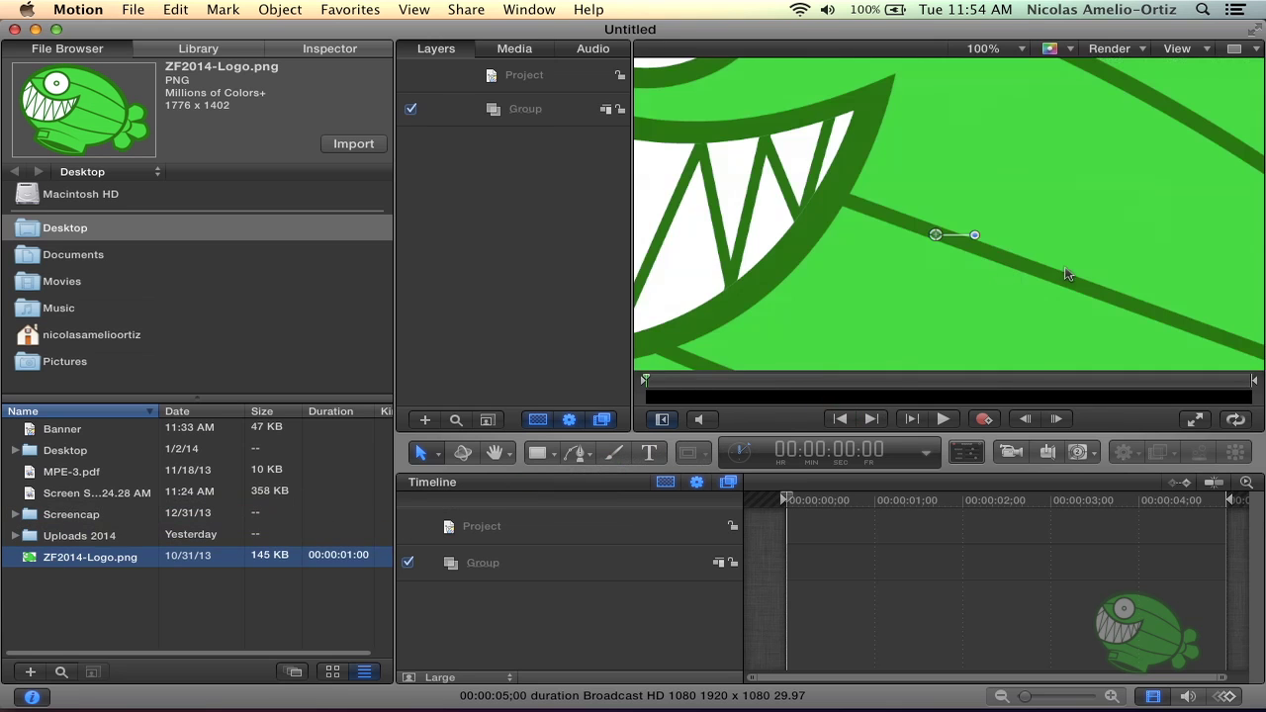
{"action": "left_click", "coordinate": [1019, 49]}
{"action": "left_click", "coordinate": [1016, 69]}
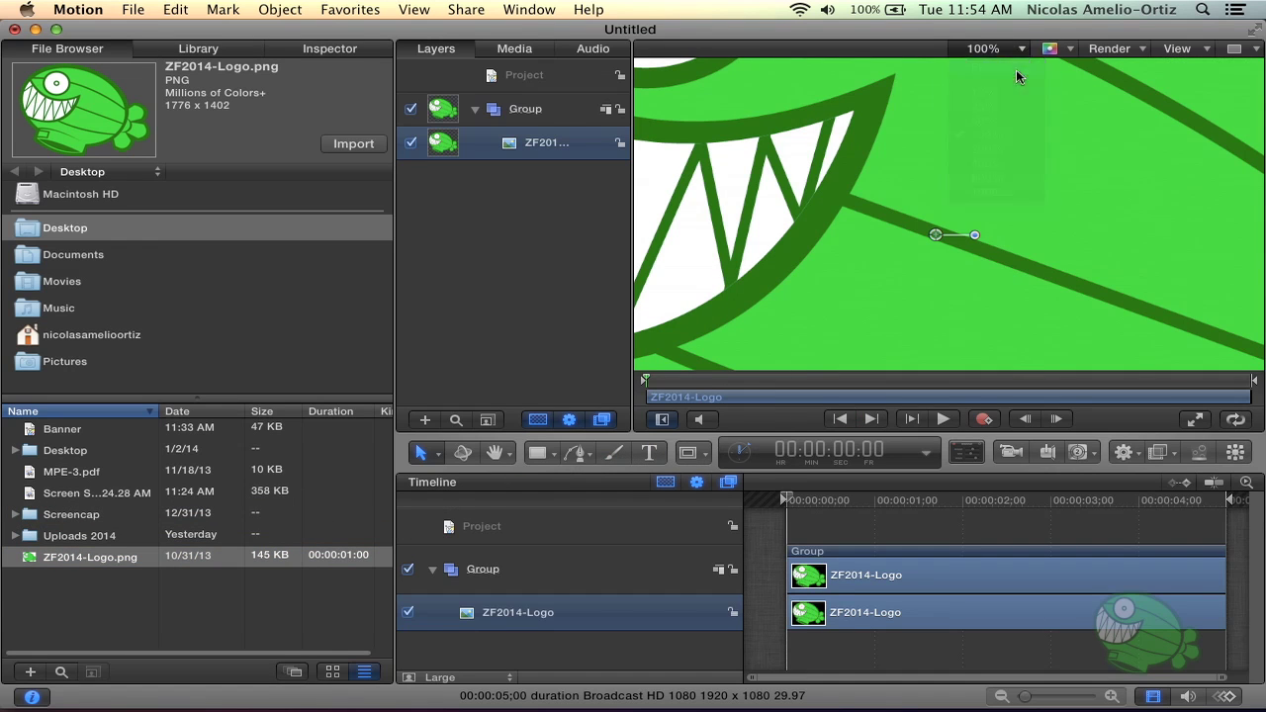
{"action": "mouse_move", "coordinate": [884, 248]}
{"action": "left_mouse_down"}
{"action": "mouse_move", "coordinate": [871, 222]}
{"action": "mouse_move", "coordinate": [888, 242]}
{"action": "left_mouse_up"}
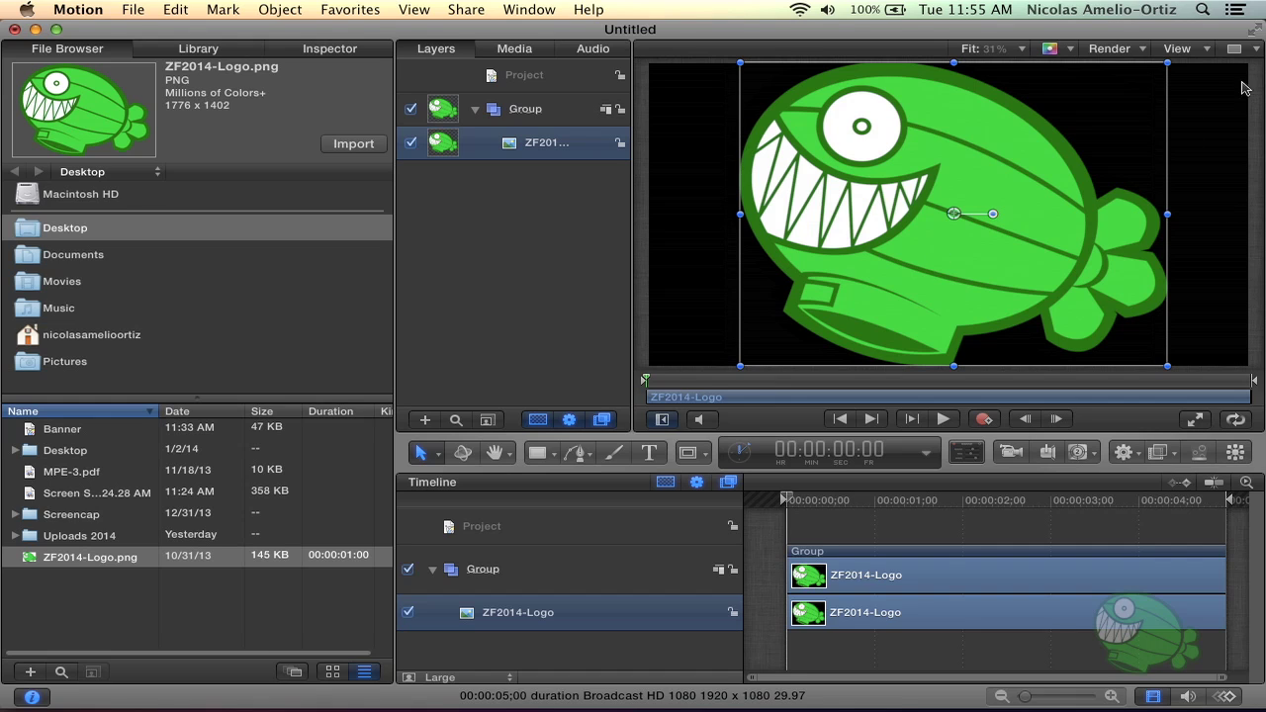
Turn on Safe Zones, scale the fish logo down, and move it to the lower-left corner
{"action": "left_click", "coordinate": [1205, 50]}
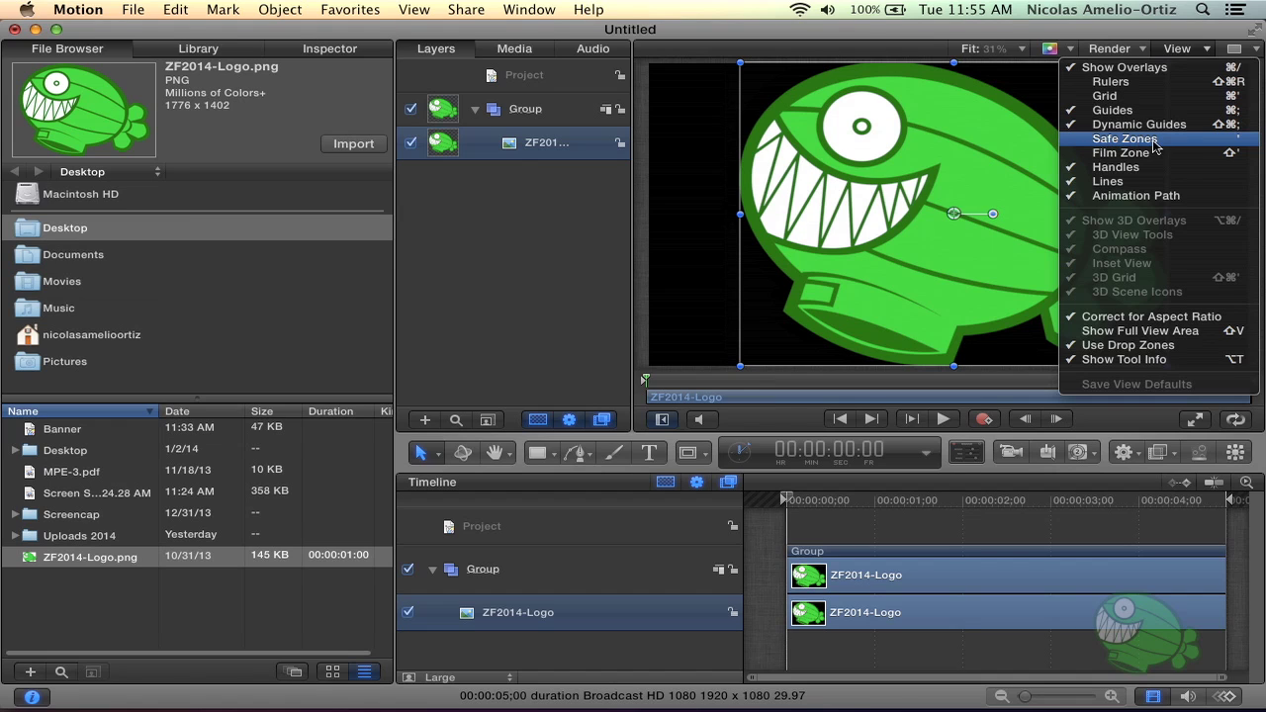
{"action": "left_click", "coordinate": [1154, 140]}
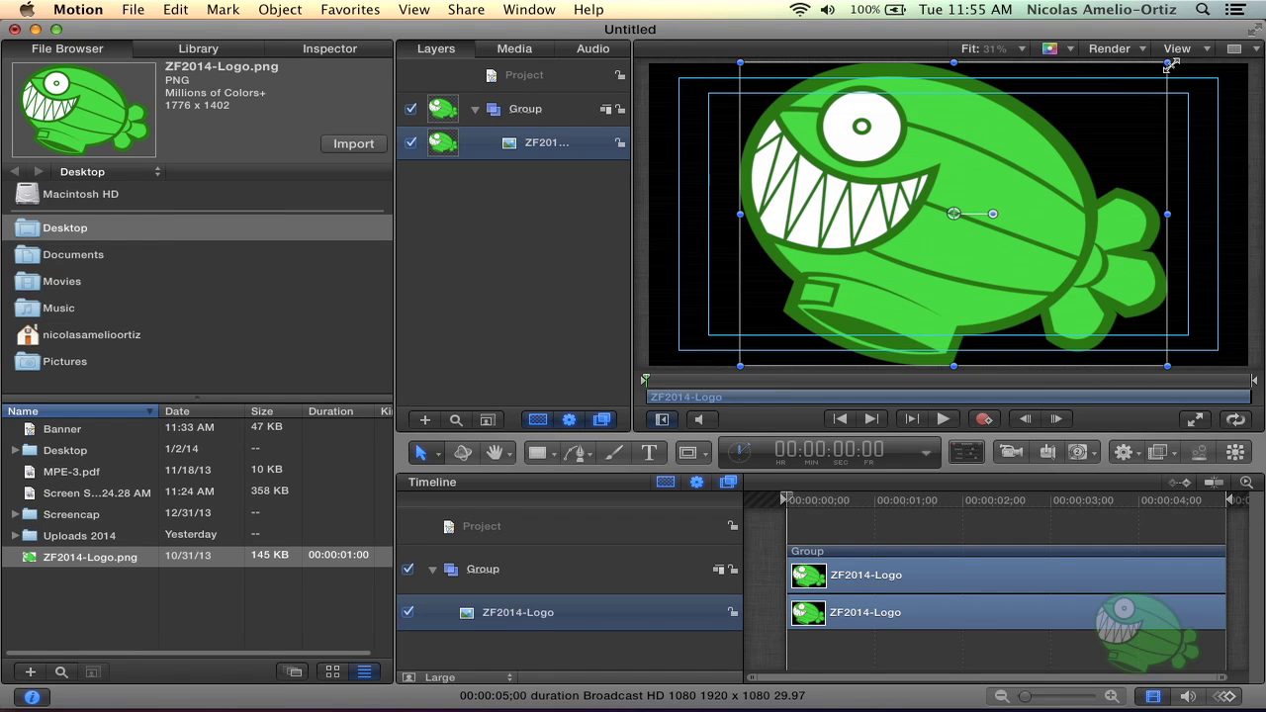
{"action": "mouse_move", "coordinate": [1169, 63]}
{"action": "left_mouse_down"}
{"action": "mouse_move", "coordinate": [1087, 151]}
{"action": "mouse_move", "coordinate": [1146, 84]}
{"action": "mouse_move", "coordinate": [990, 191]}
{"action": "left_mouse_up"}
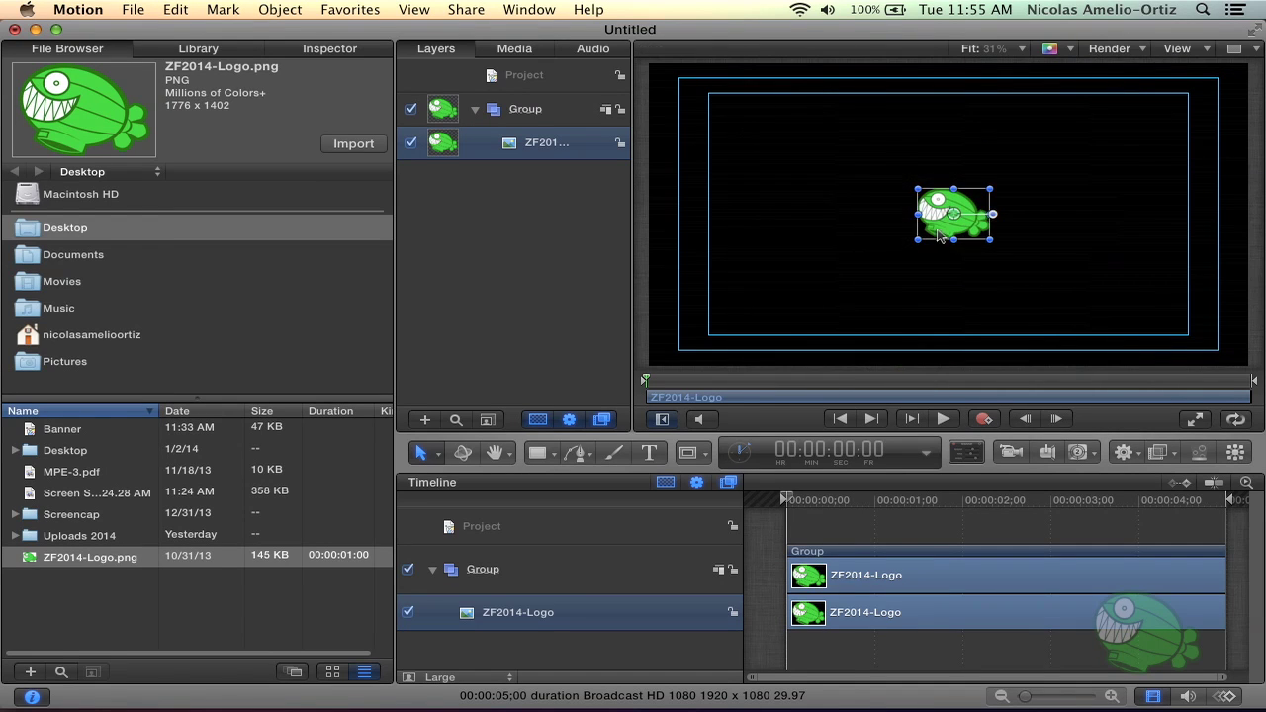
{"action": "mouse_move", "coordinate": [954, 217]}
{"action": "left_mouse_down"}
{"action": "mouse_move", "coordinate": [737, 299]}
{"action": "mouse_move", "coordinate": [746, 314]}
{"action": "left_mouse_up"}
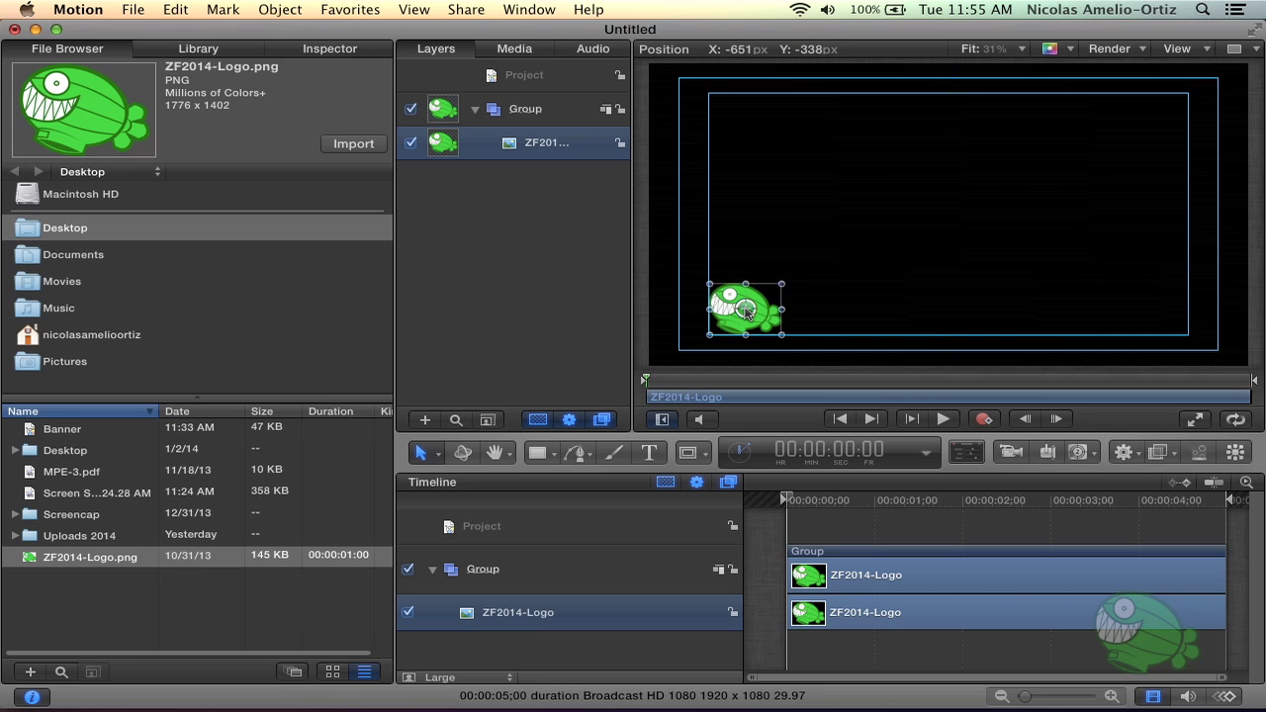
{"action": "left_click", "coordinate": [841, 223]}
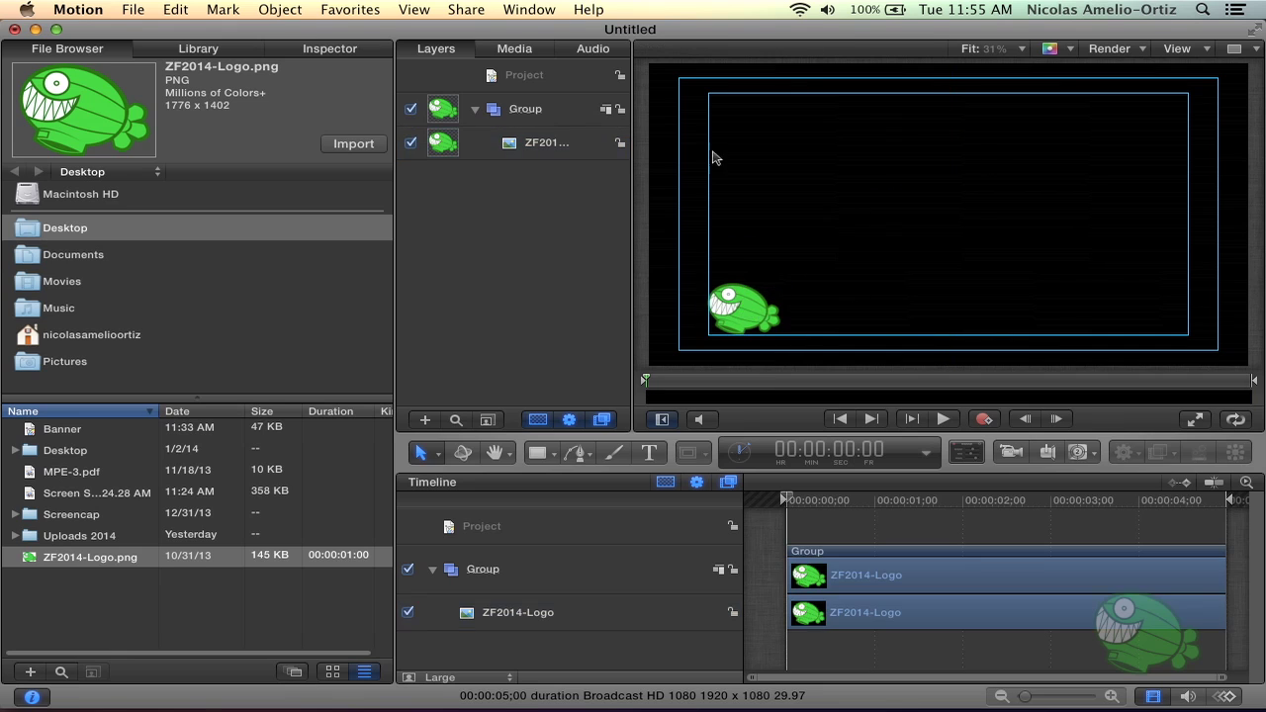
Rename the group holding the fish image to Logo
{"action": "left_click", "coordinate": [484, 572]}
{"action": "double_click", "coordinate": [483, 571]}
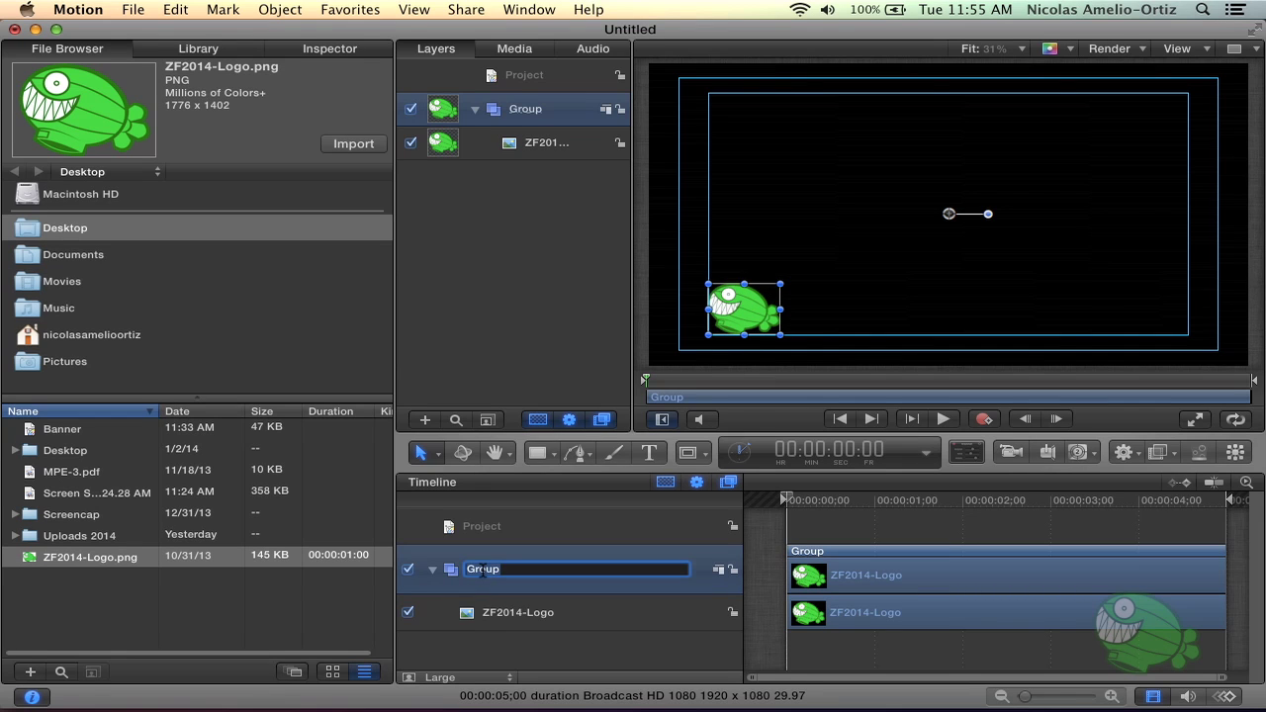
{"action": "type", "text": "Logo"}
{"action": "key", "text": "Return"}
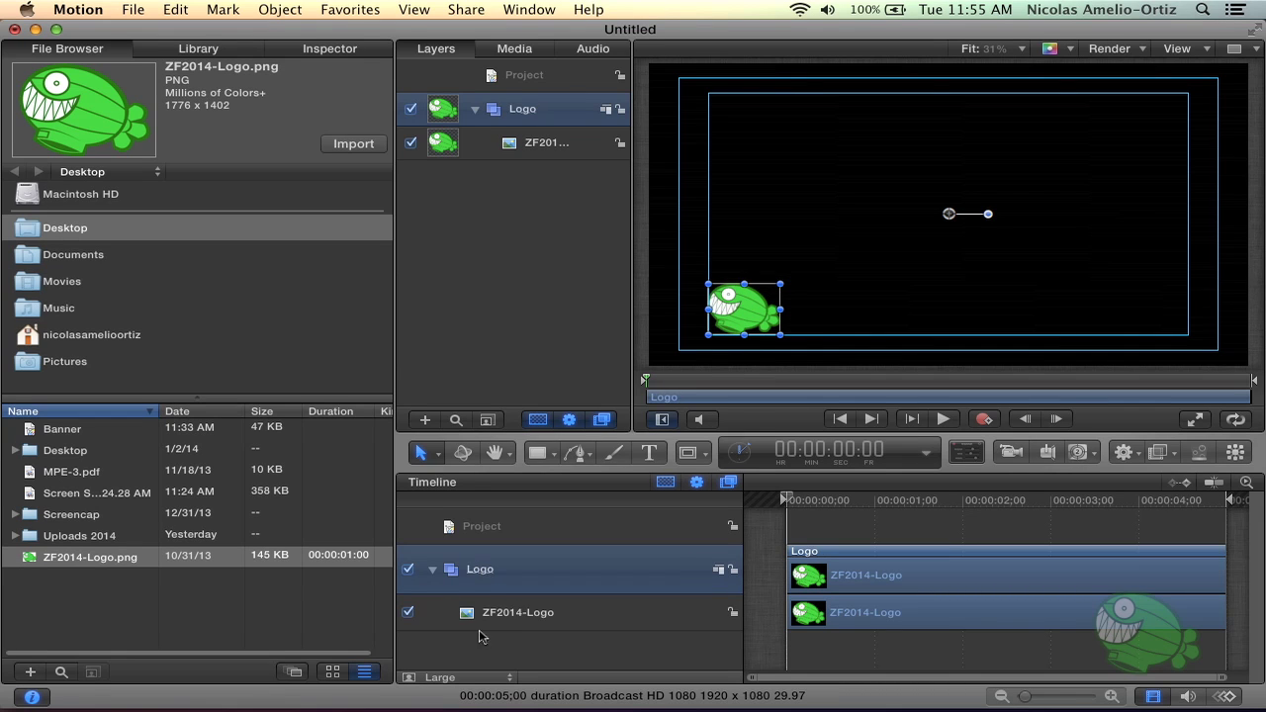
Rename the ZF2014-Logo image layer to Logo and collapse the Logo group
{"action": "left_click", "coordinate": [500, 618]}
{"action": "double_click", "coordinate": [500, 617]}
{"action": "type", "text": "Logo"}
{"action": "key", "text": "Return"}
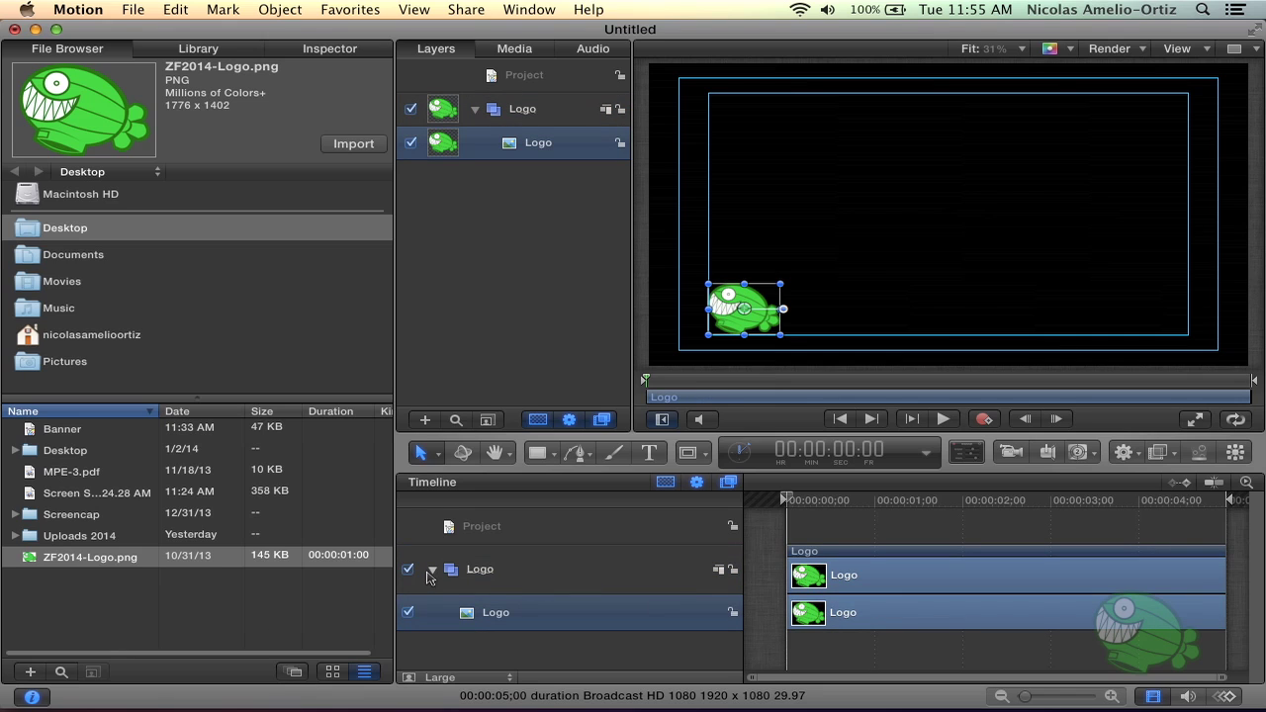
{"action": "left_click", "coordinate": [431, 572]}
{"action": "left_click", "coordinate": [510, 581]}
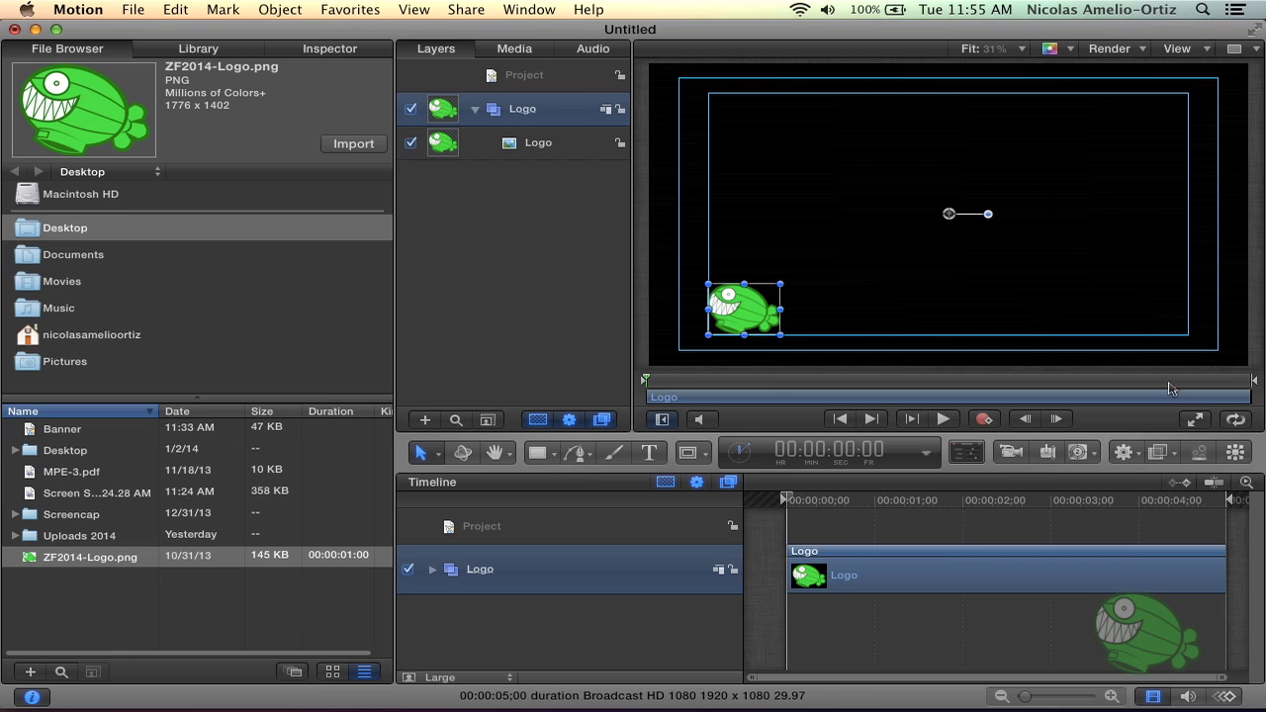
{"action": "left_click", "coordinate": [541, 456]}
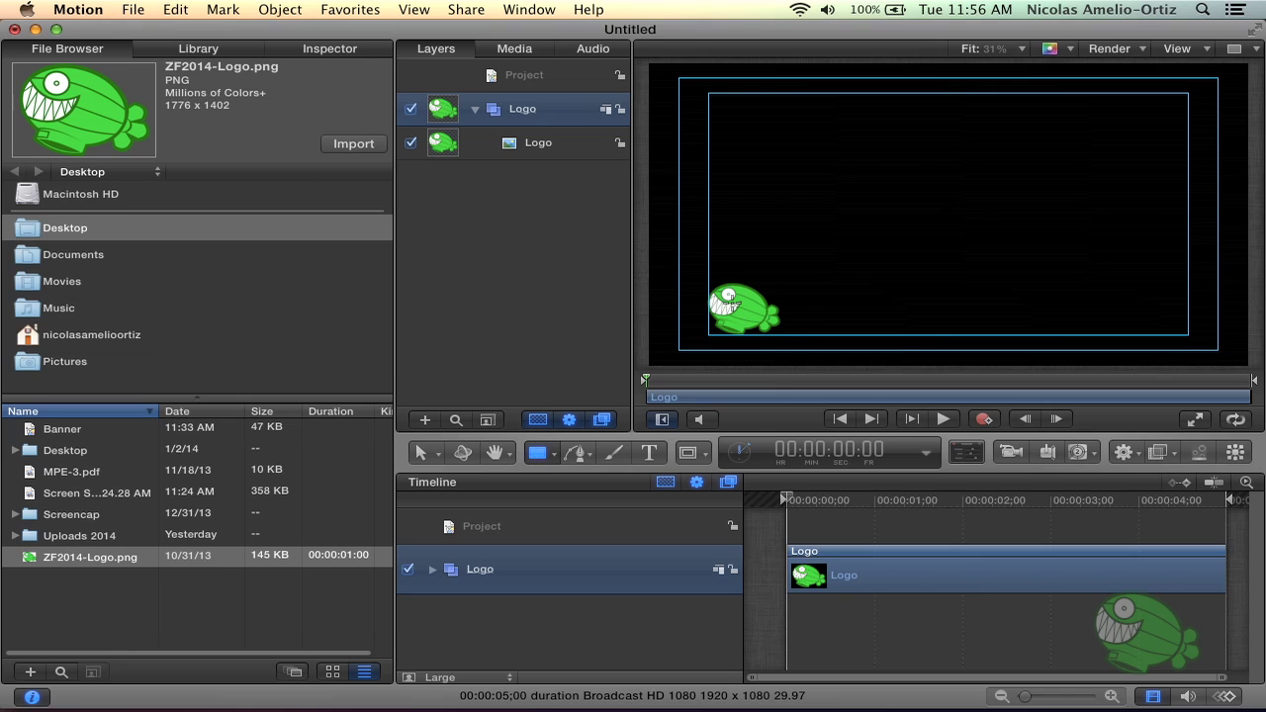
Draw a white rectangle bar right of the fish and drag its layer out of the Logo group
{"action": "left_click_drag", "start_coordinate": [738, 302], "coordinate": [950, 324]}
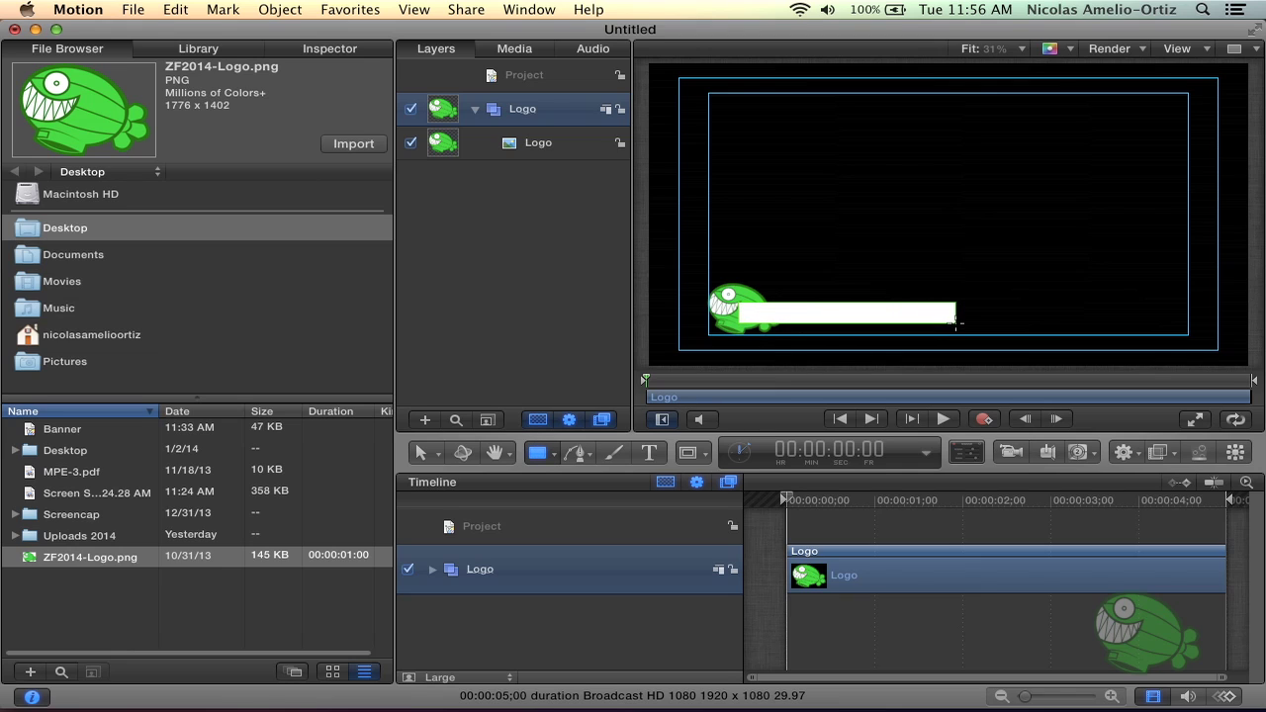
{"action": "left_click_drag", "start_coordinate": [950, 323], "coordinate": [956, 325]}
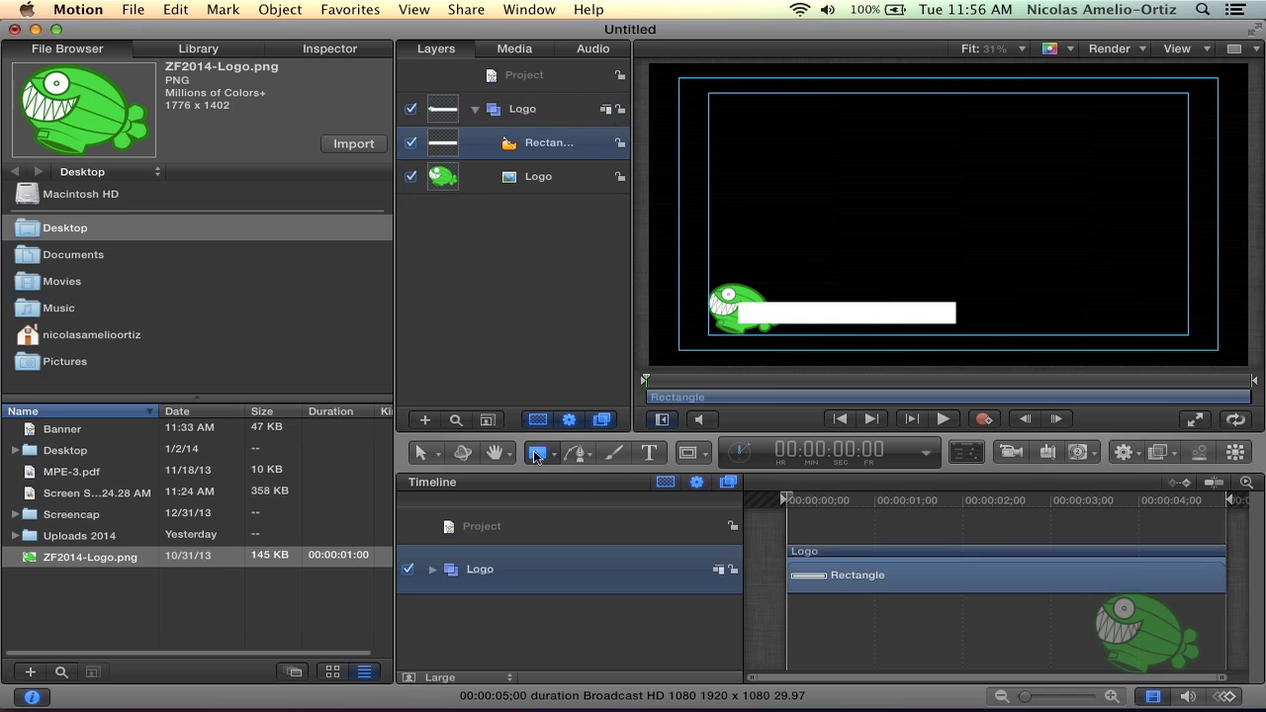
{"action": "left_click", "coordinate": [433, 570]}
{"action": "left_click", "coordinate": [582, 618]}
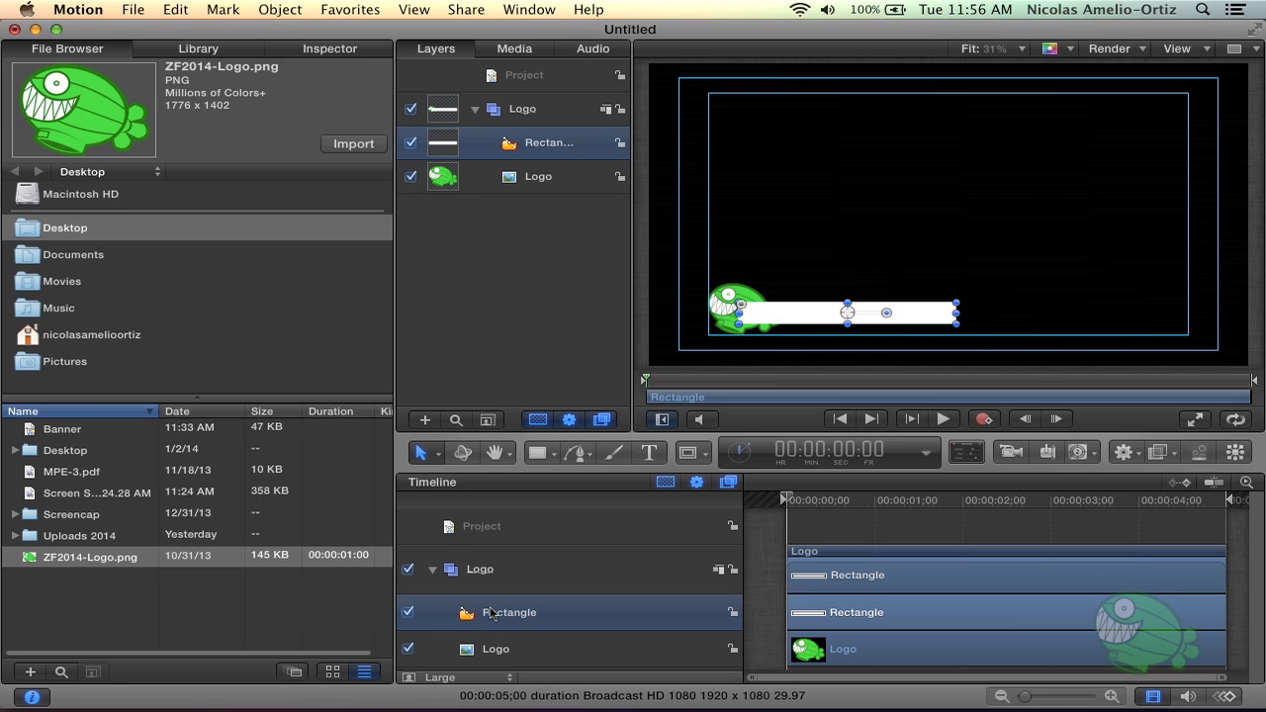
{"action": "left_click_drag", "start_coordinate": [489, 619], "coordinate": [474, 542]}
Rename the rectangle's new group to Banner
{"action": "left_click", "coordinate": [435, 661]}
{"action": "left_click", "coordinate": [484, 566]}
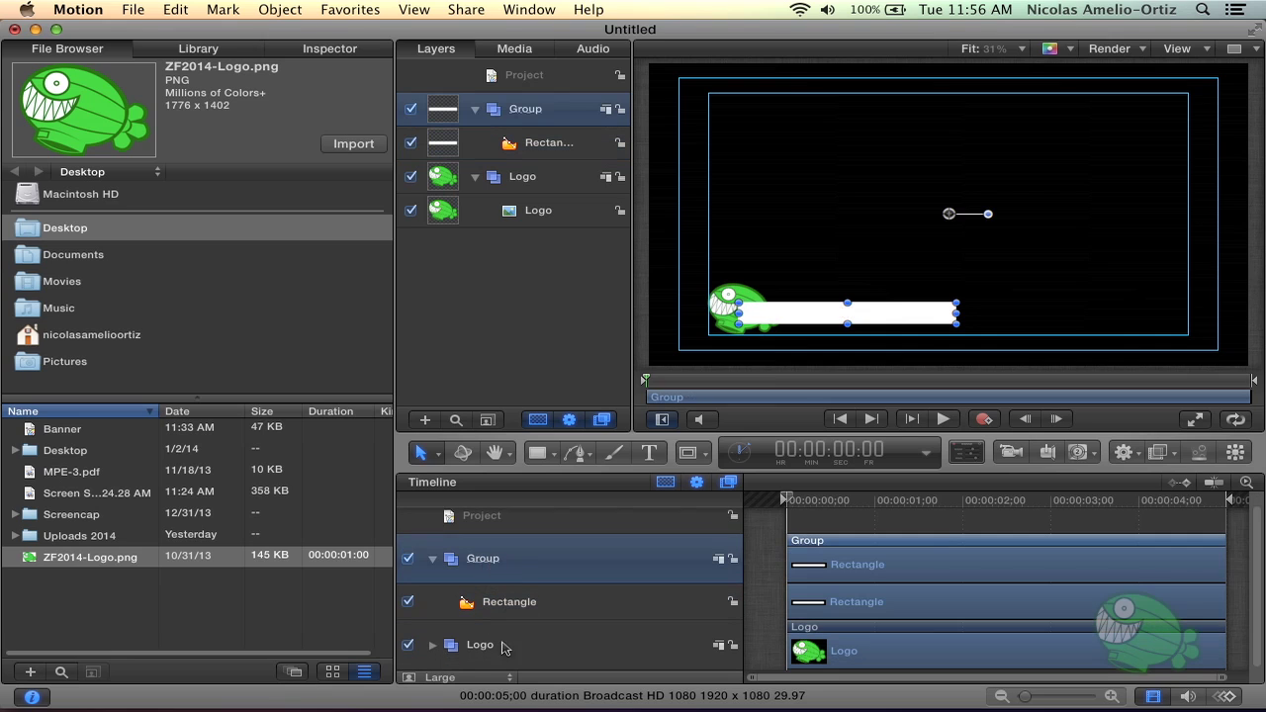
{"action": "left_click", "coordinate": [500, 656]}
{"action": "left_click", "coordinate": [494, 562]}
{"action": "double_click", "coordinate": [481, 560]}
{"action": "type", "text": "Ban"}
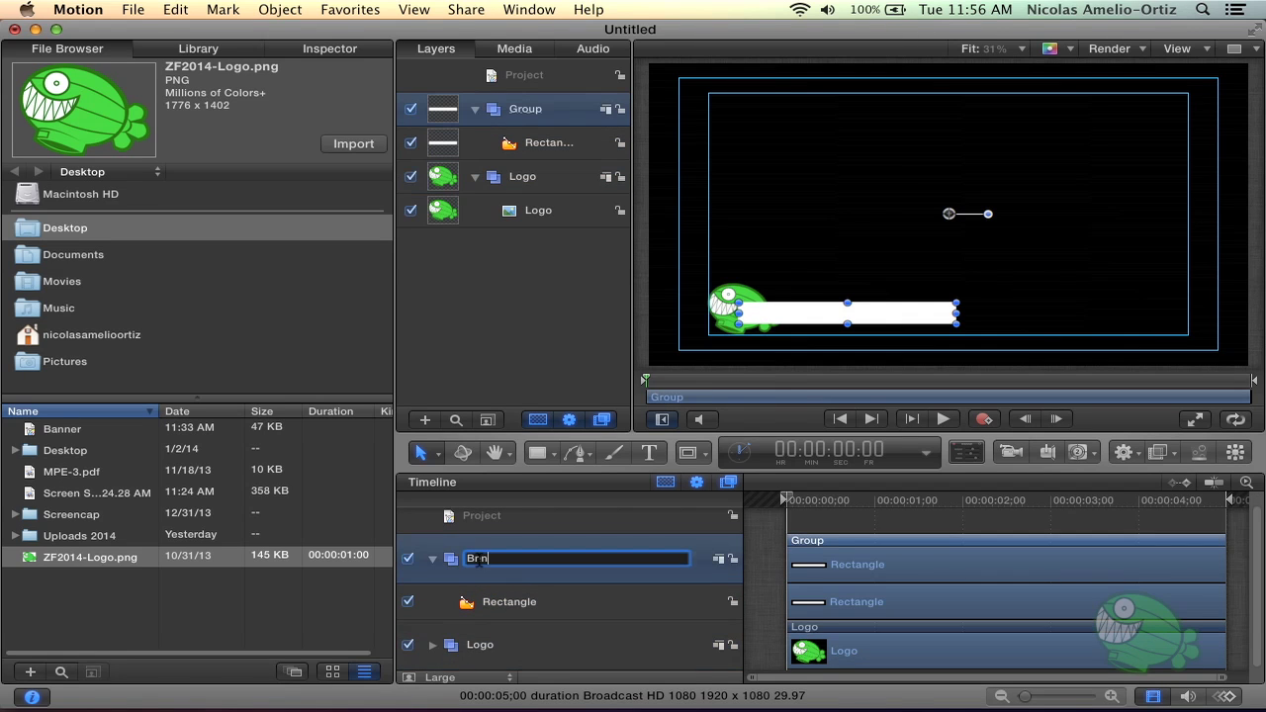
{"action": "type", "text": "ner"}
{"action": "key", "text": "Return"}
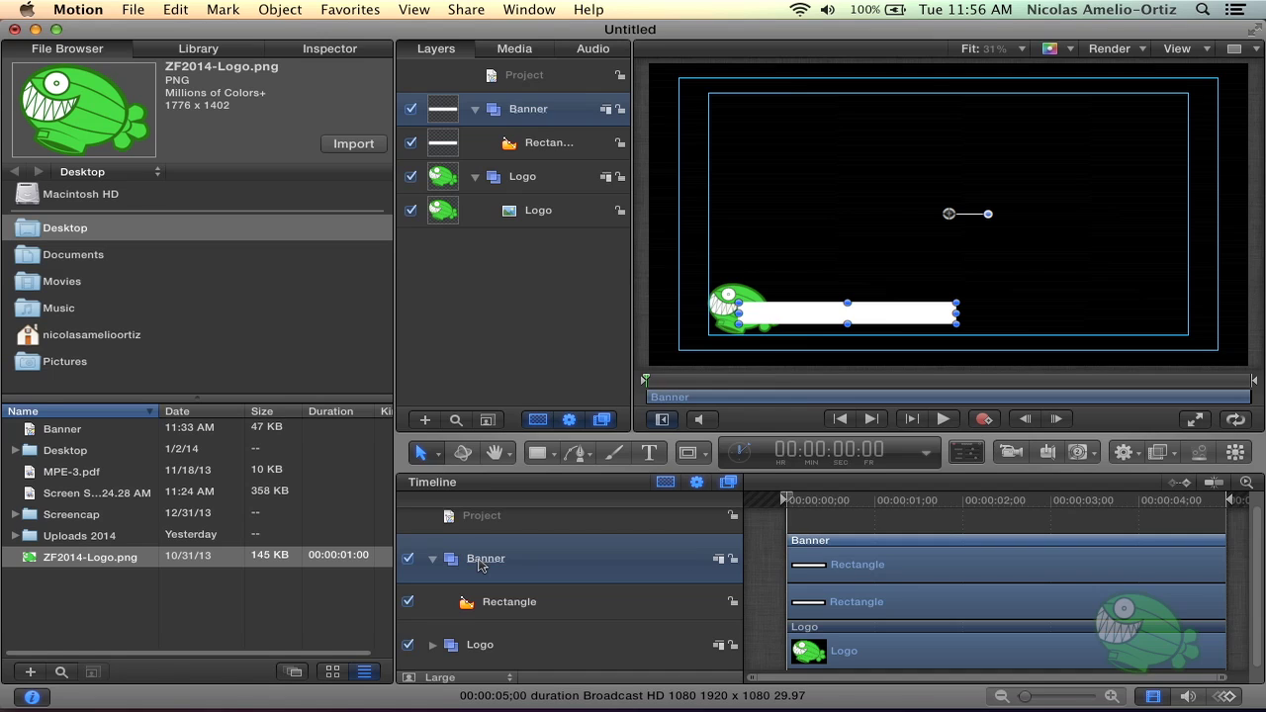
Thin the white bar to 75% height and tuck it against the fish
{"action": "left_click", "coordinate": [504, 598]}
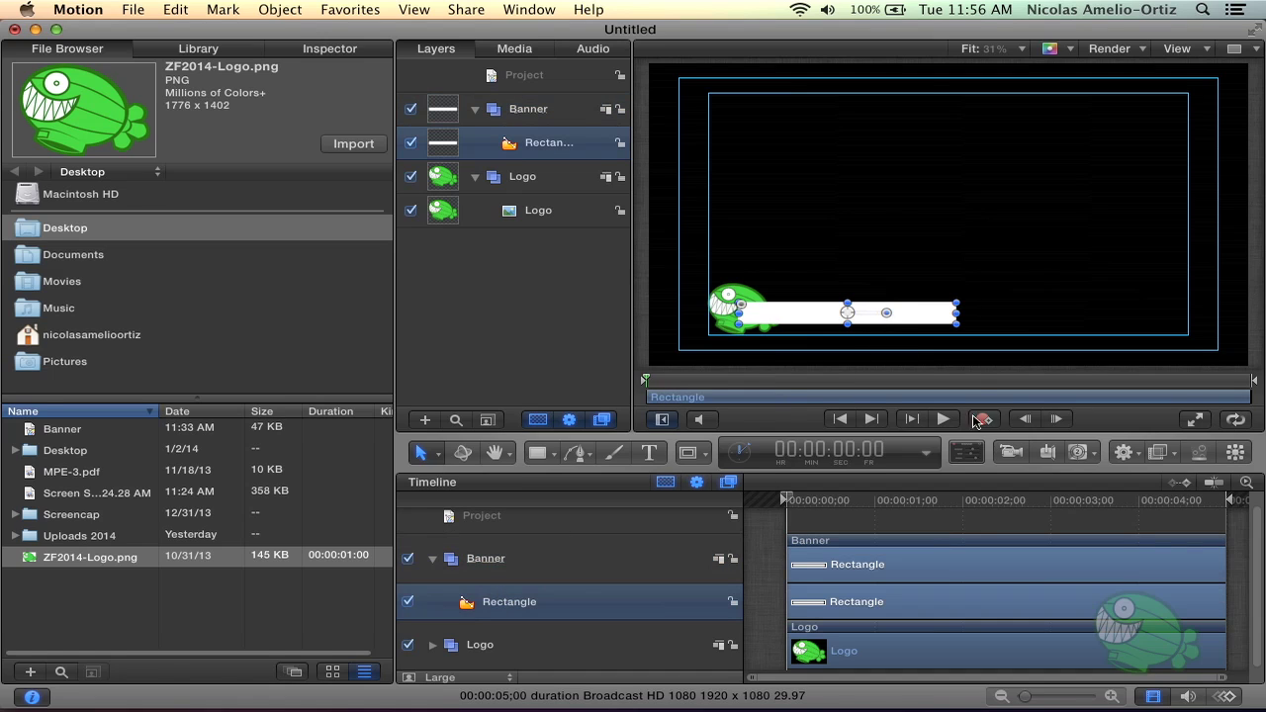
{"action": "left_click", "coordinate": [515, 580]}
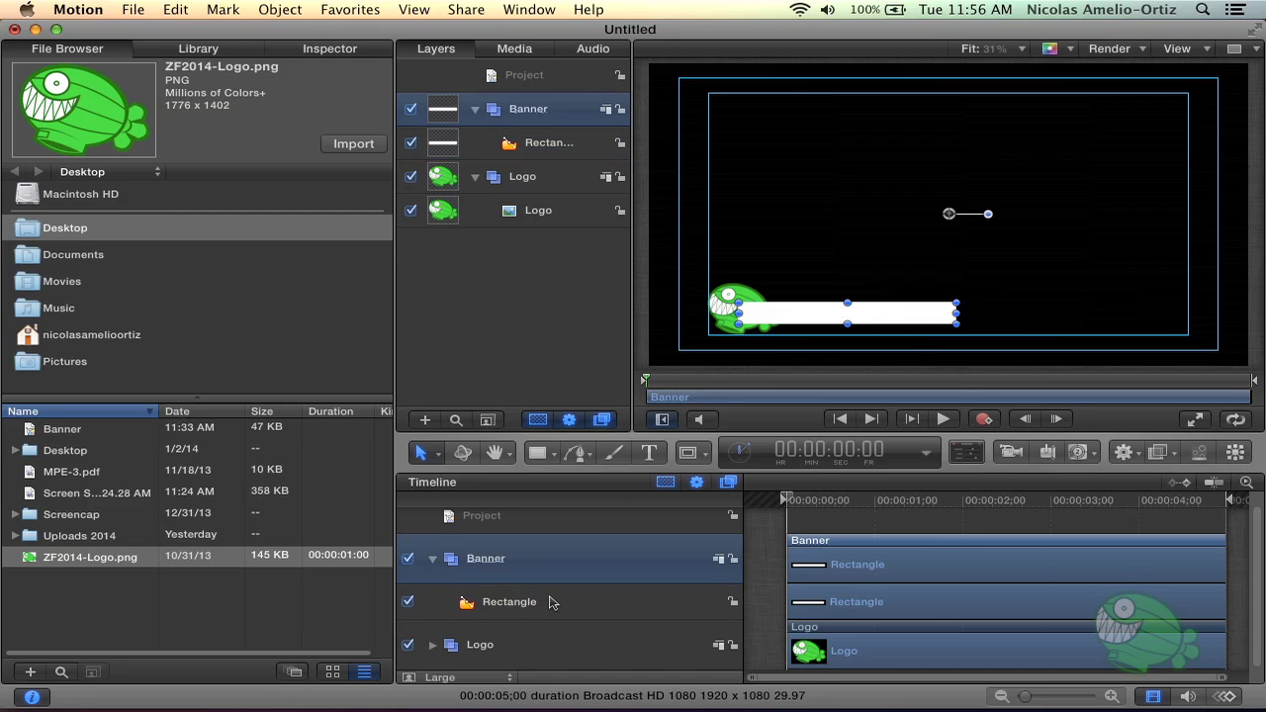
{"action": "left_click", "coordinate": [552, 604]}
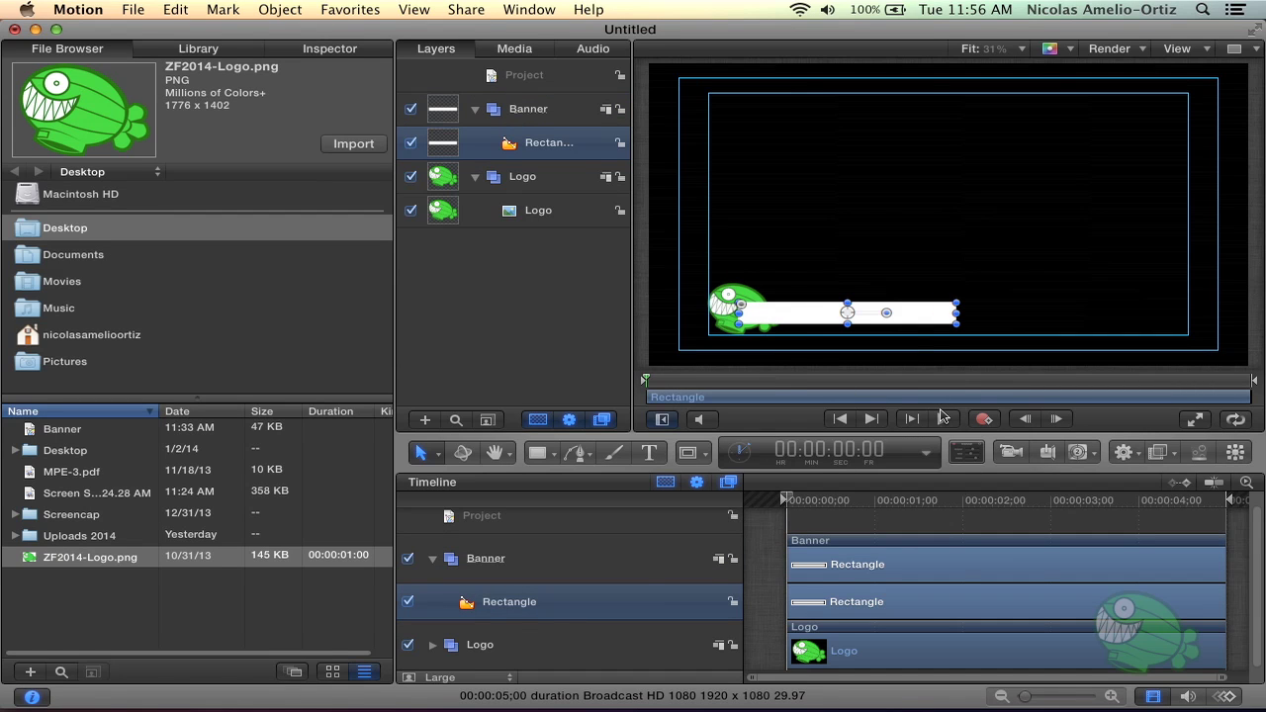
{"action": "left_click_drag", "start_coordinate": [843, 314], "coordinate": [859, 310]}
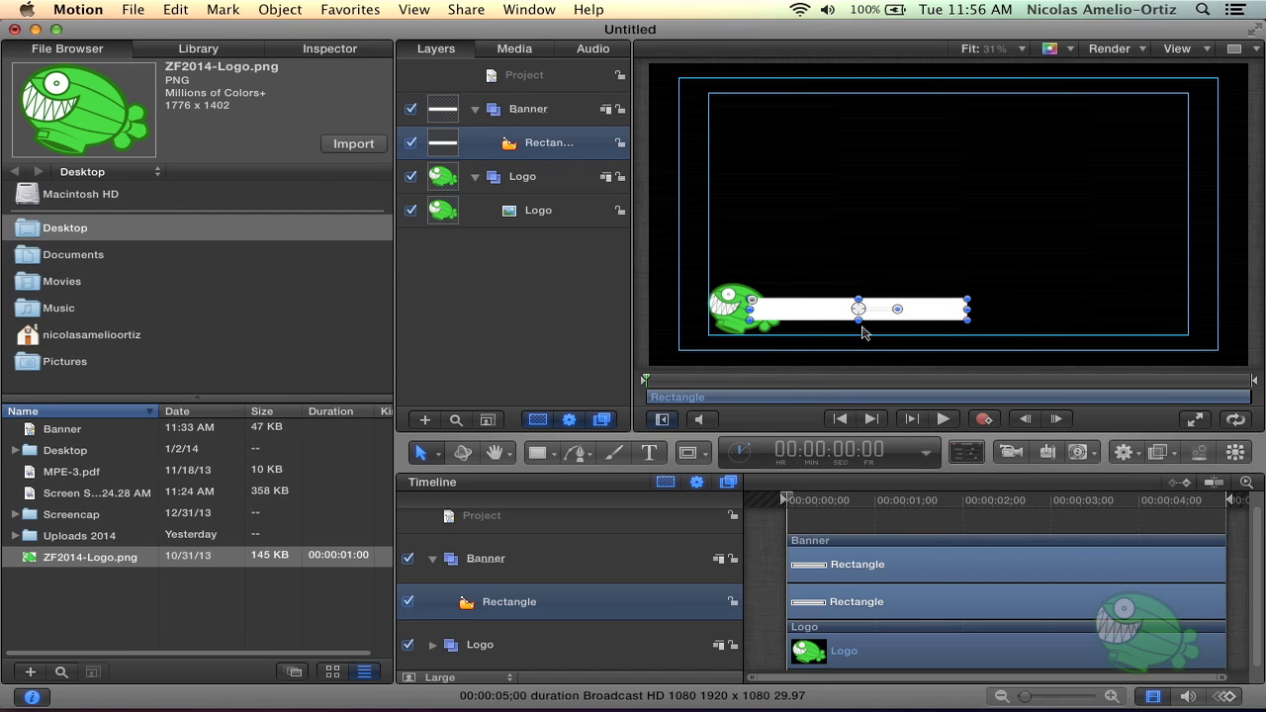
{"action": "left_click_drag", "start_coordinate": [862, 326], "coordinate": [864, 312]}
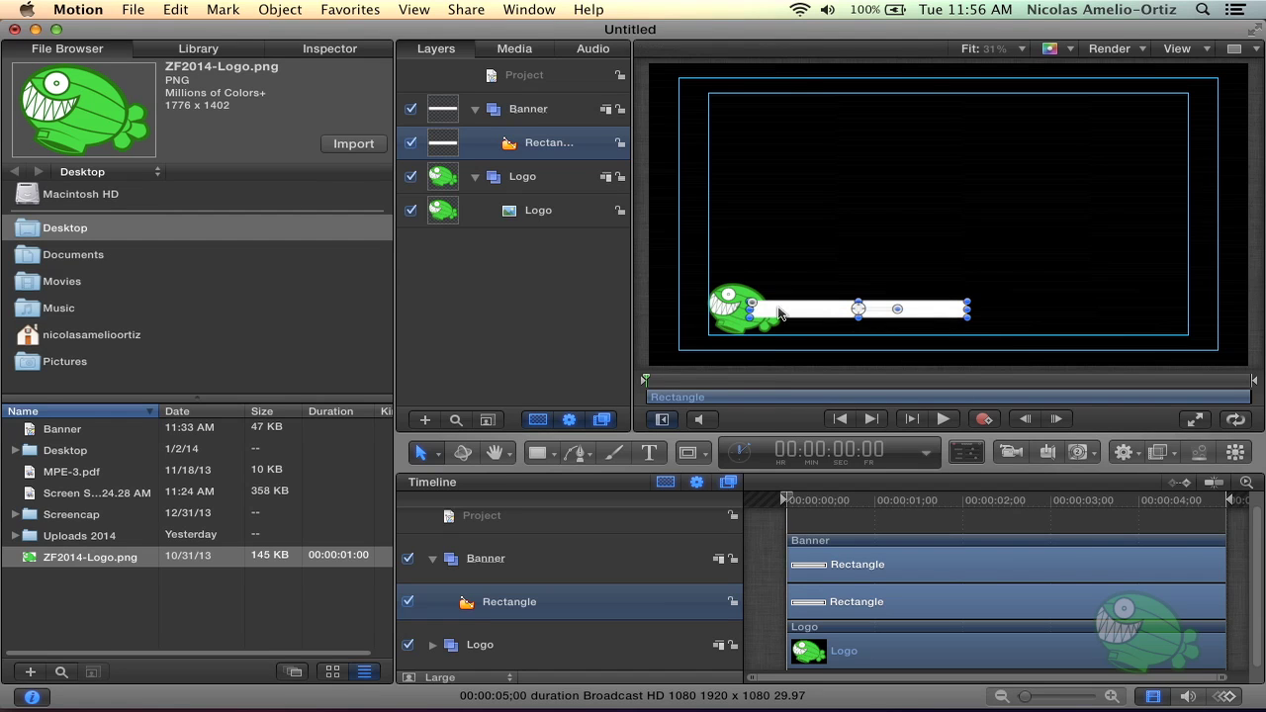
{"action": "left_click_drag", "start_coordinate": [858, 309], "coordinate": [848, 308]}
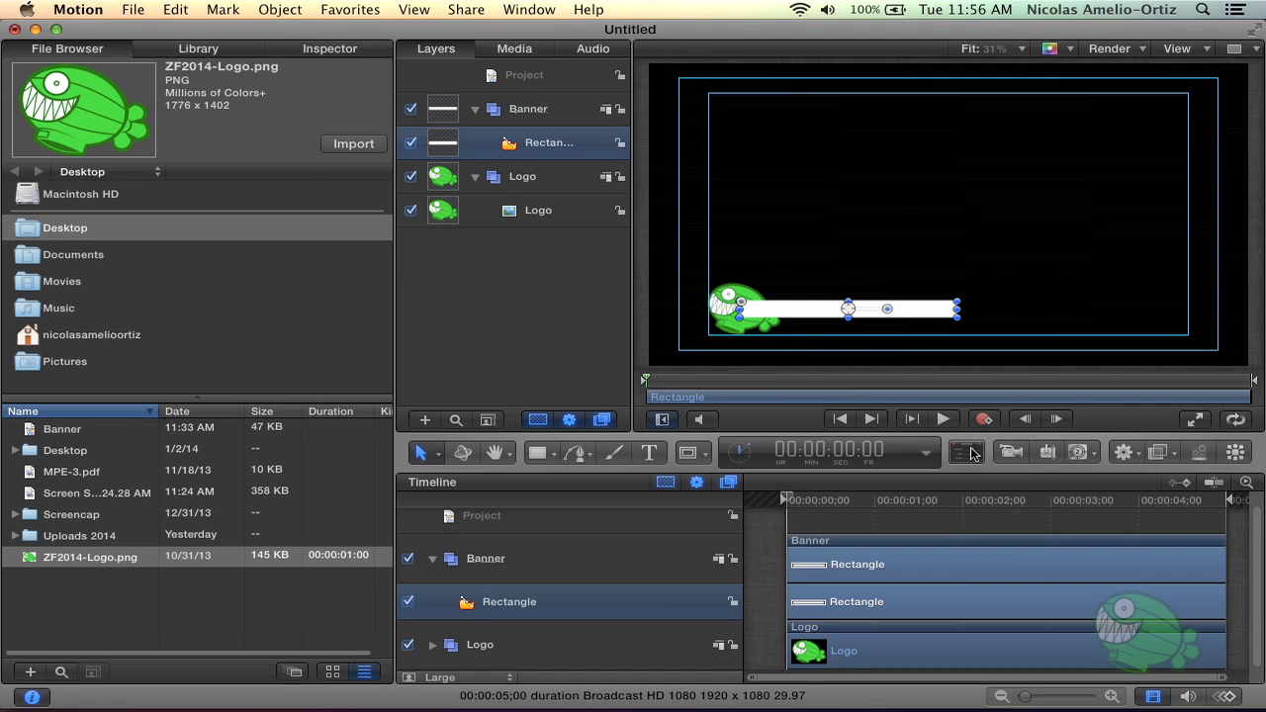
Open the rectangle's Shape HUD and hide the file browser pane
{"action": "left_click", "coordinate": [966, 452]}
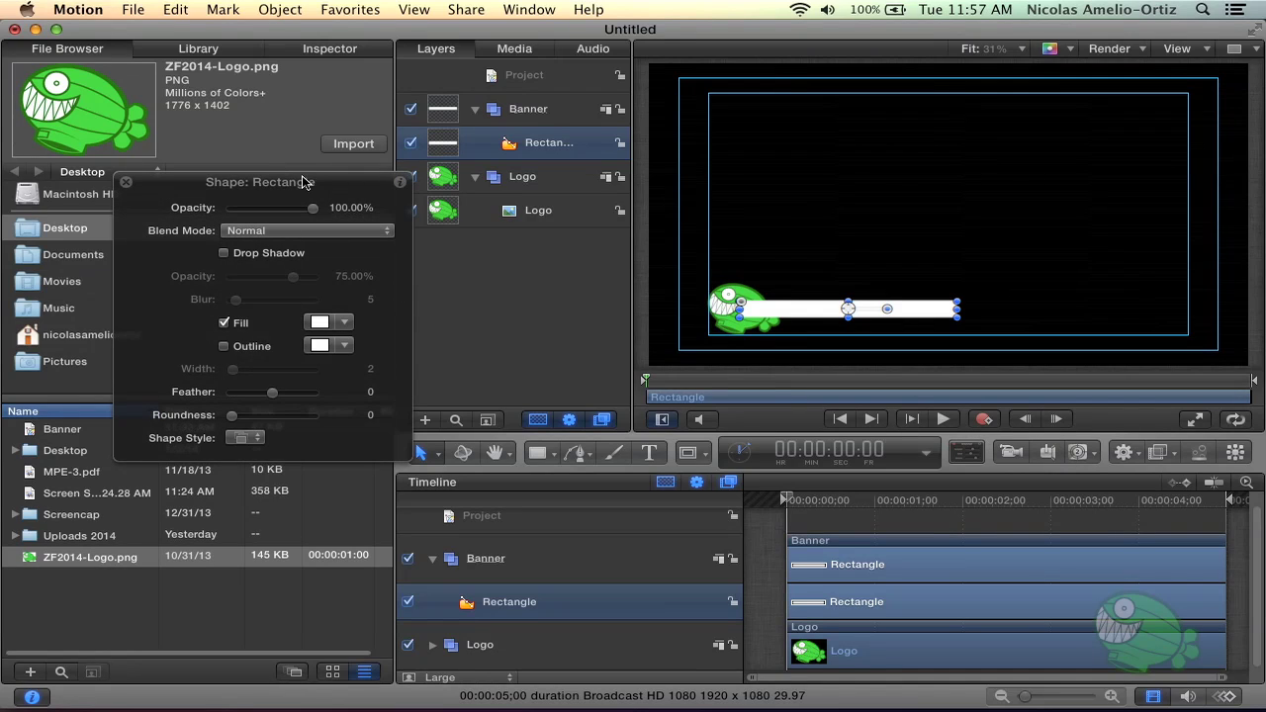
{"action": "left_click_drag", "start_coordinate": [304, 182], "coordinate": [233, 190]}
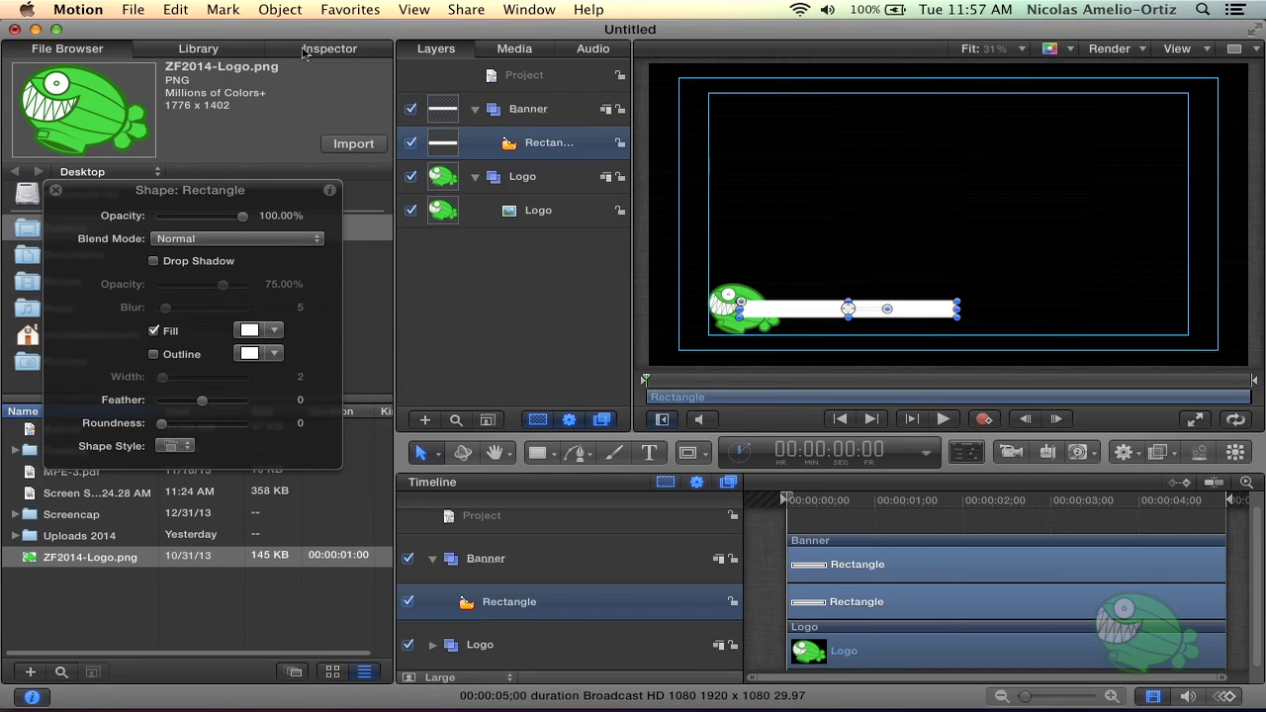
{"action": "left_click", "coordinate": [337, 53]}
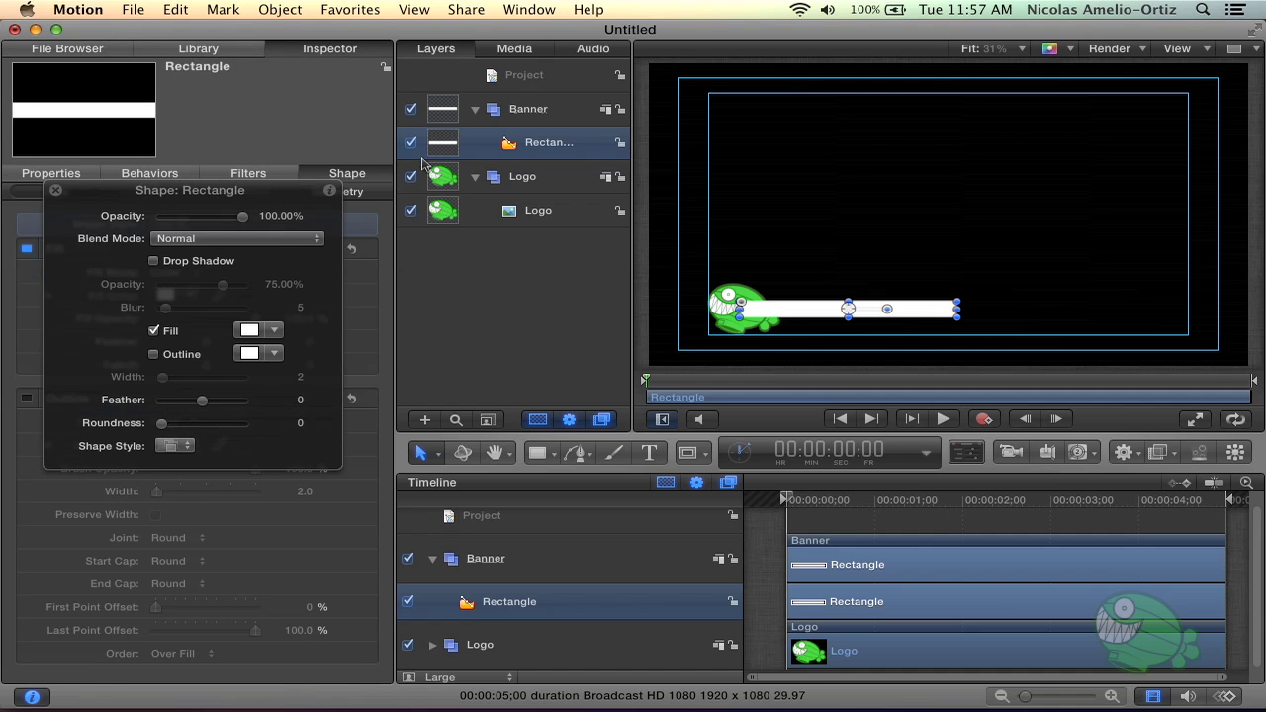
{"action": "key", "text": "super+1"}
{"action": "key", "text": "super+1"}
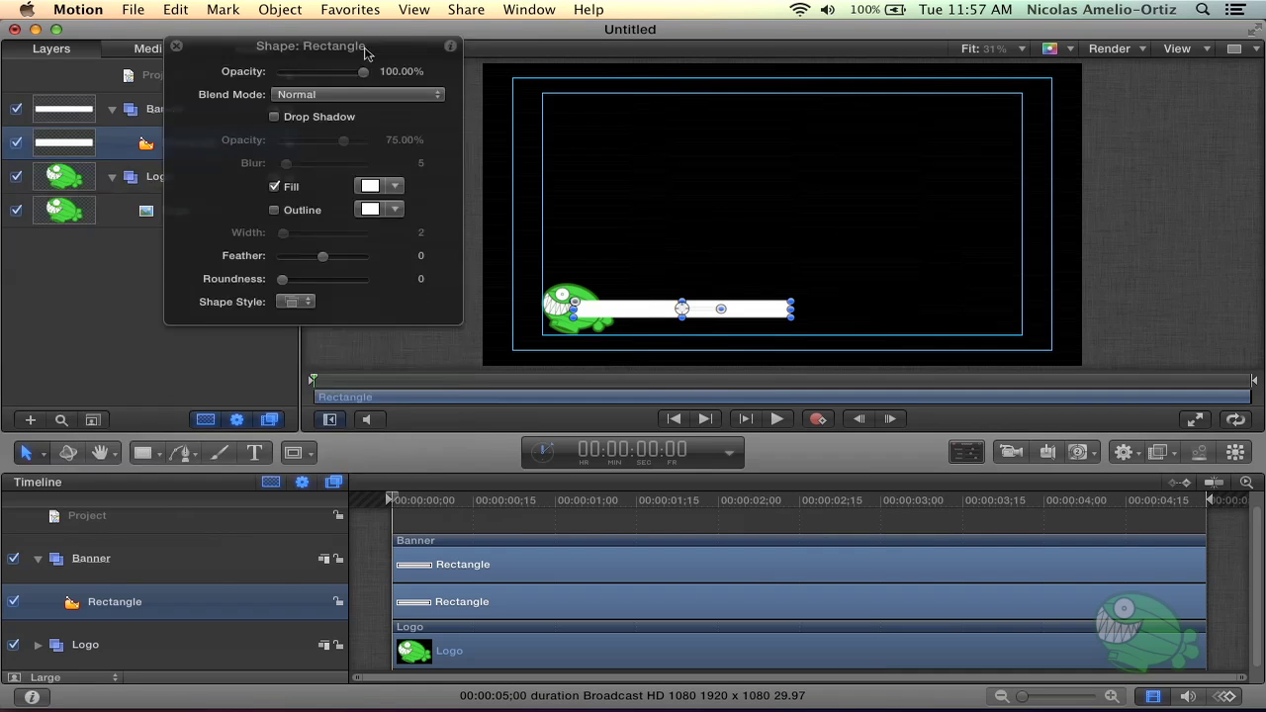
{"action": "left_click_drag", "start_coordinate": [245, 198], "coordinate": [249, 83]}
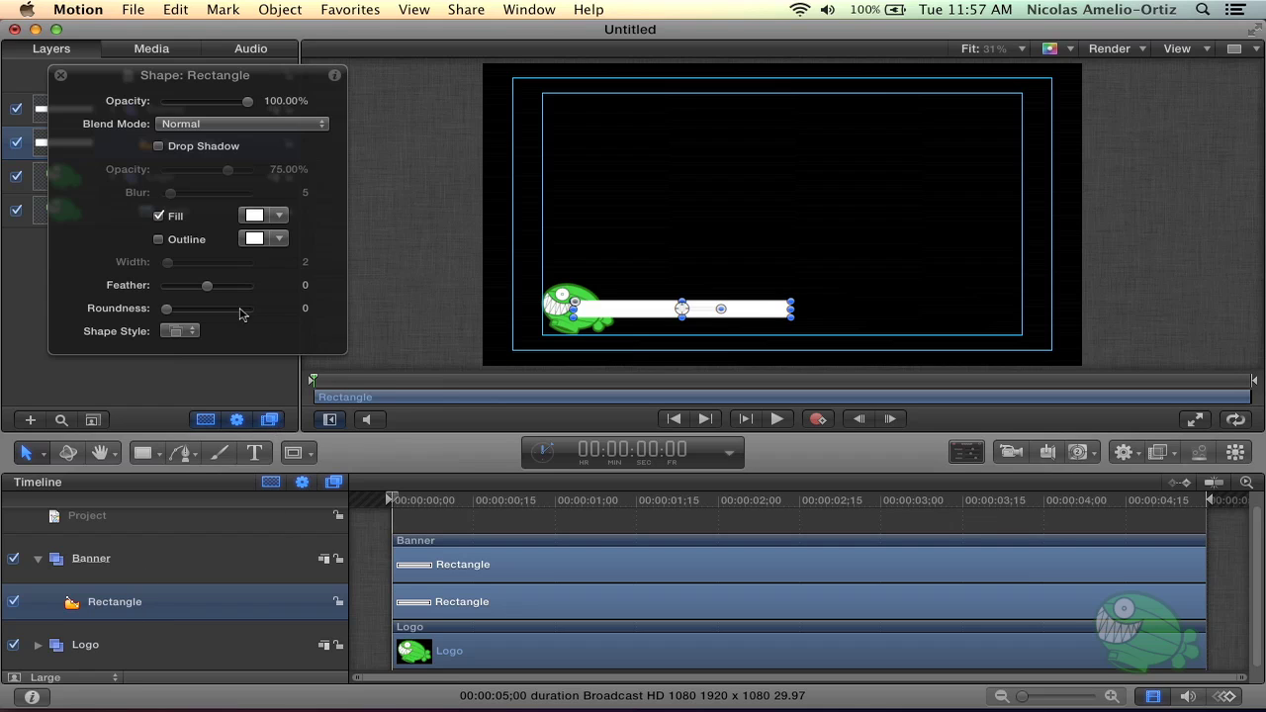
Make the bar's fill red with saturation 80 and brightness 80
{"action": "left_click", "coordinate": [259, 214]}
{"action": "left_click", "coordinate": [425, 317]}
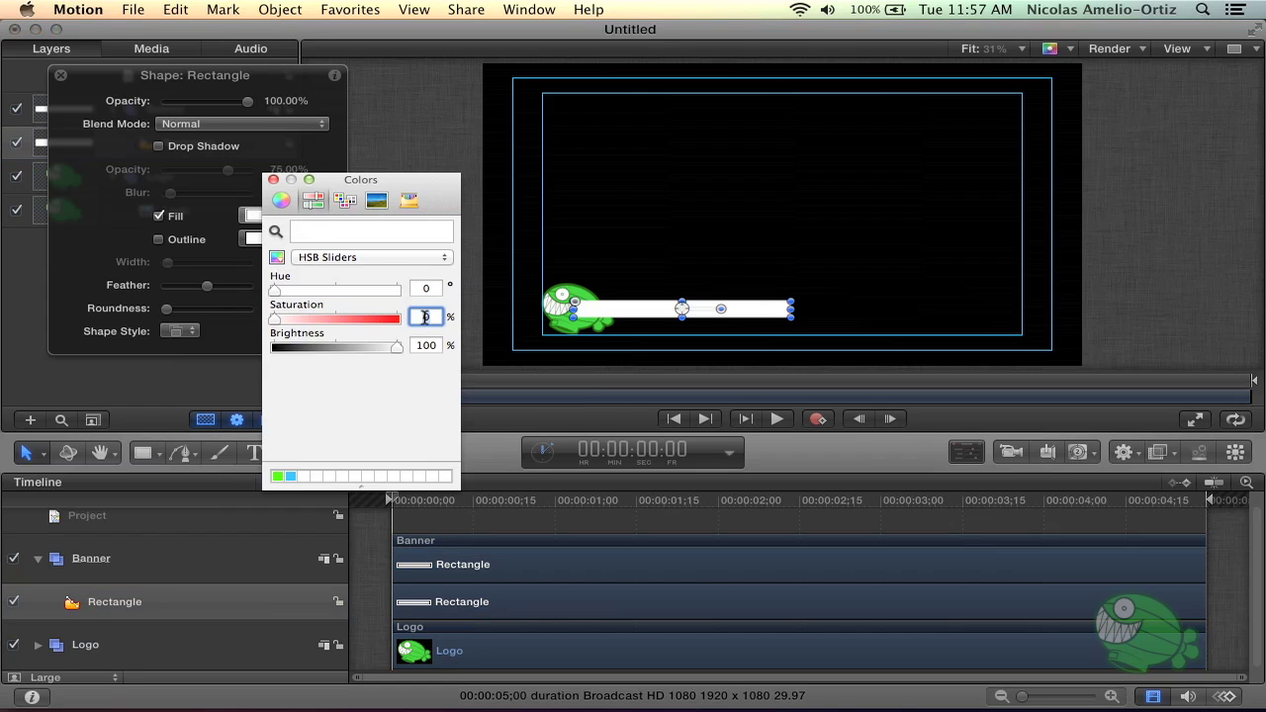
{"action": "type", "text": "80"}
{"action": "key", "text": "Return"}
{"action": "left_click", "coordinate": [425, 345]}
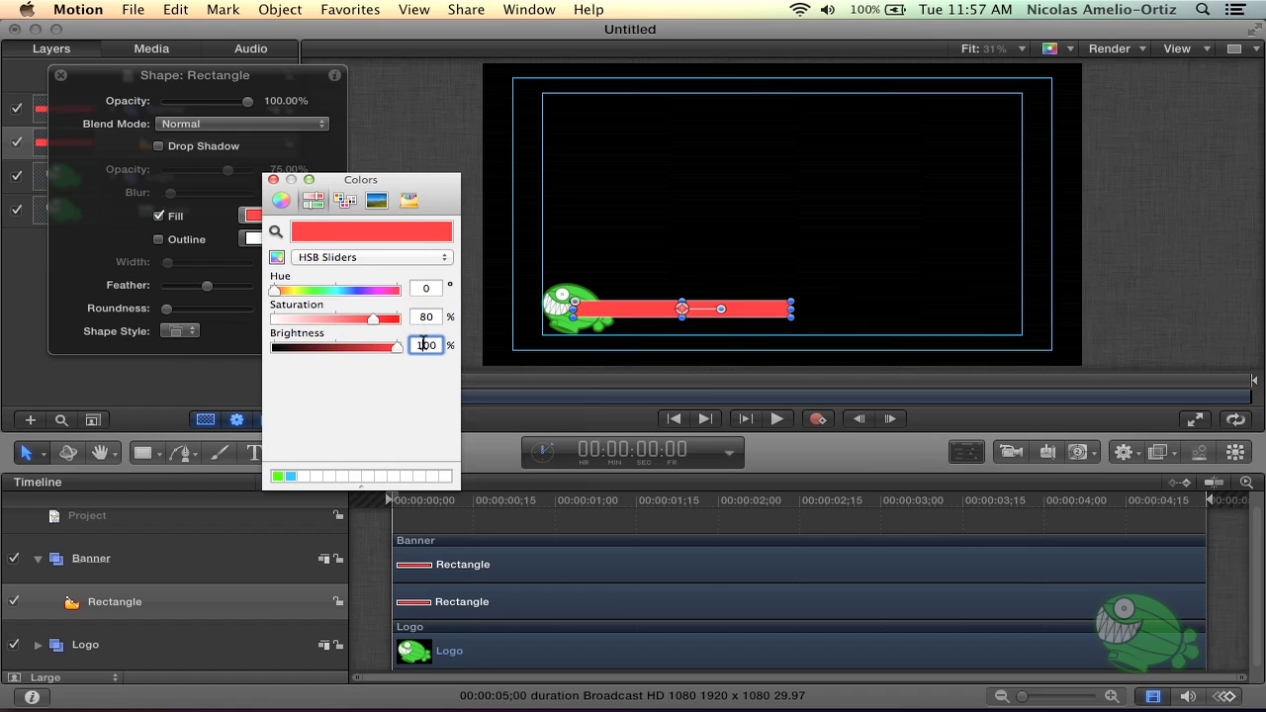
{"action": "type", "text": "80"}
{"action": "key", "text": "Return"}
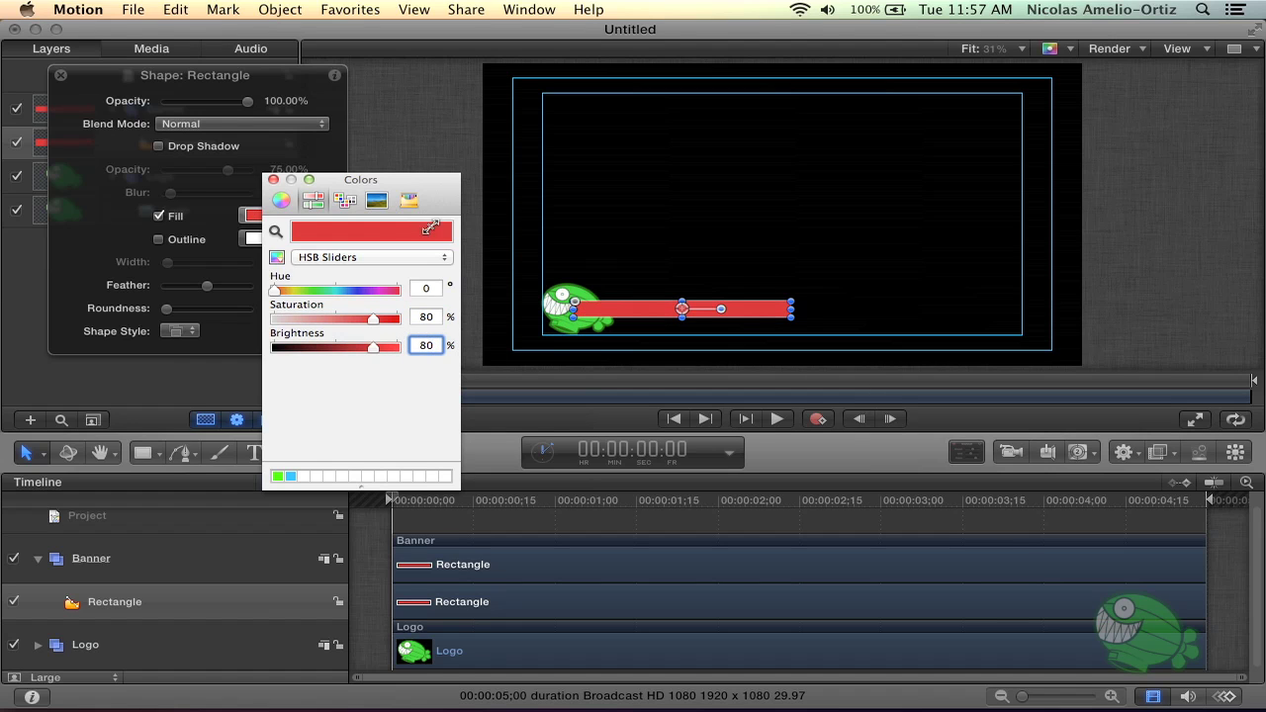
{"action": "left_click", "coordinate": [273, 179]}
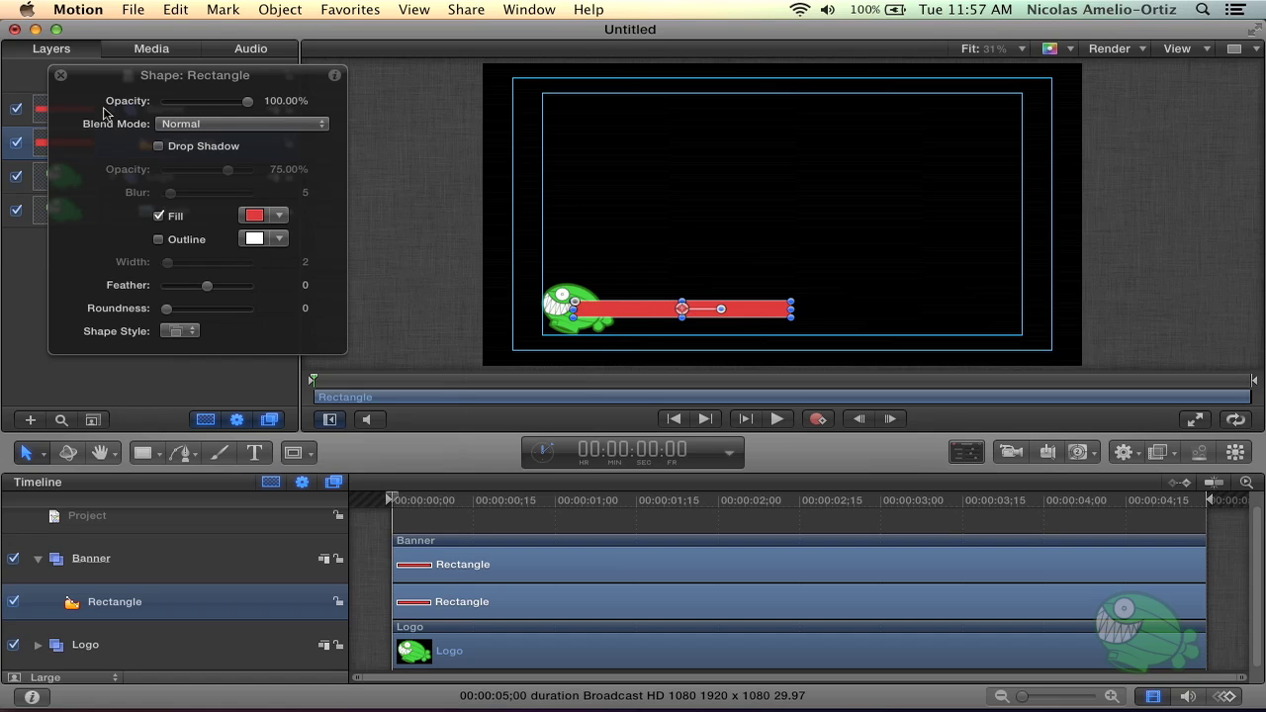
{"action": "left_click", "coordinate": [61, 77]}
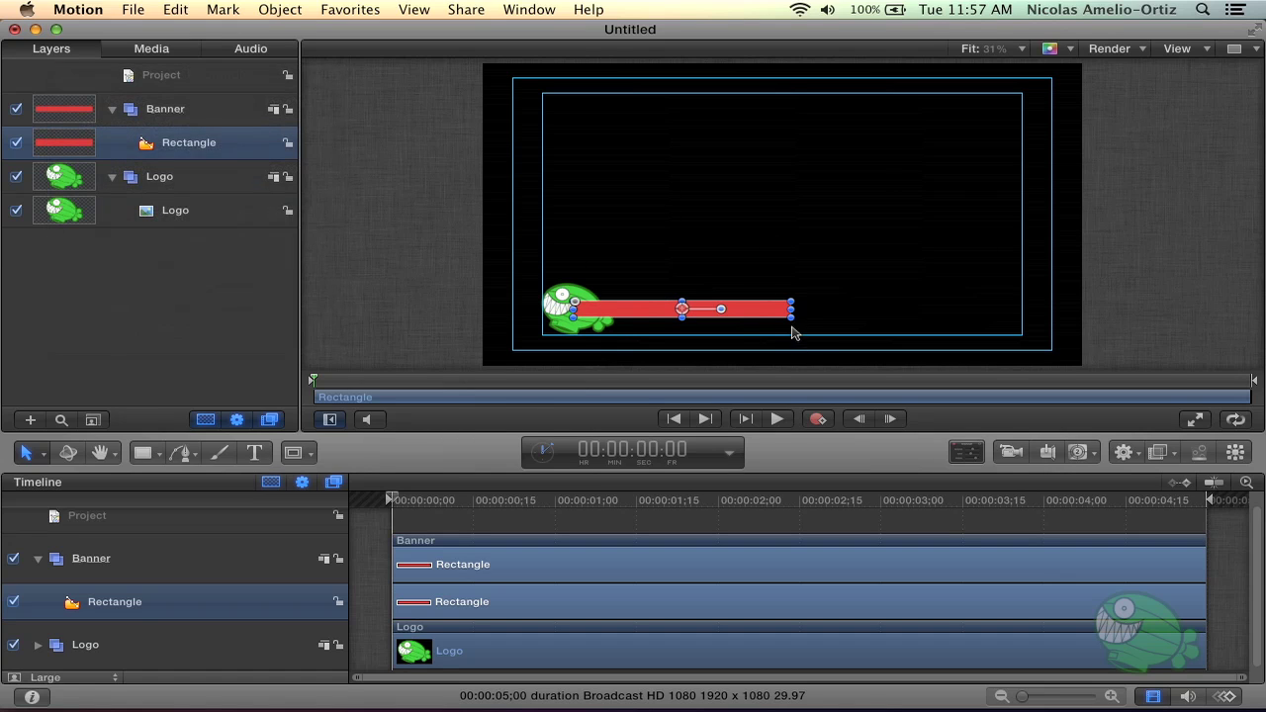
Move the Logo group above the Banner group so the fish overlaps the red bar
{"action": "left_click", "coordinate": [730, 282]}
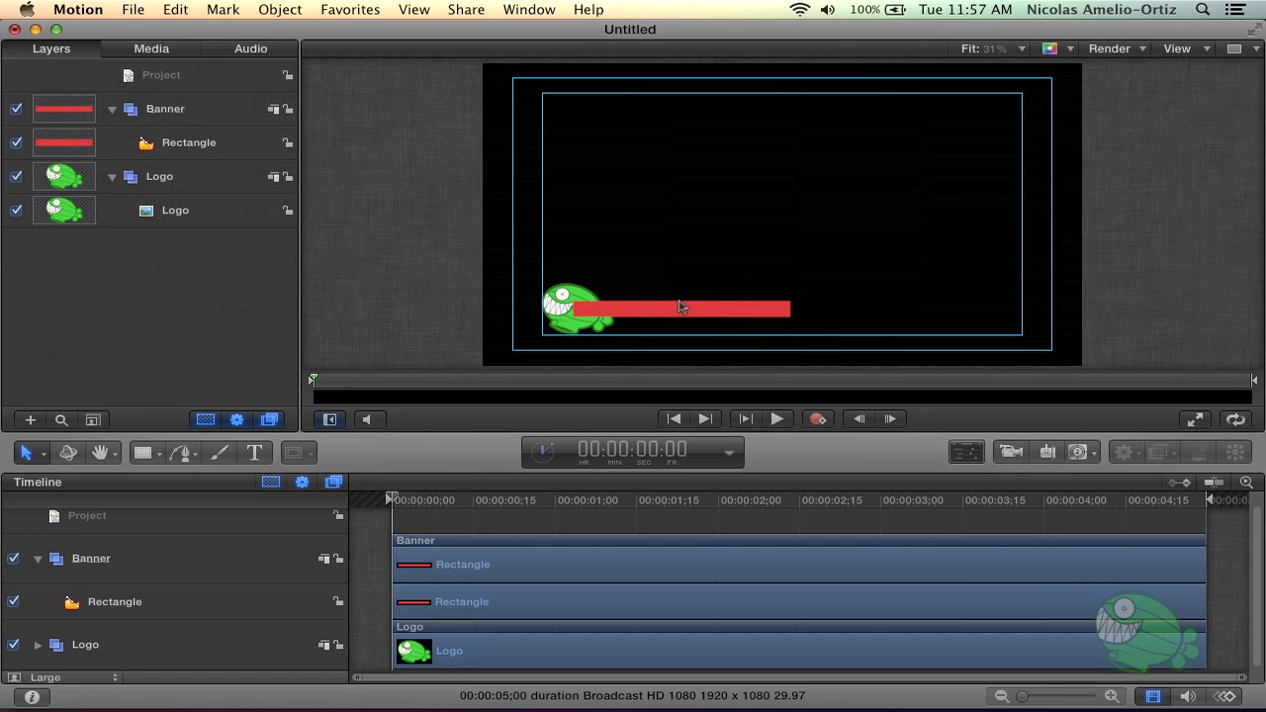
{"action": "left_click", "coordinate": [628, 309]}
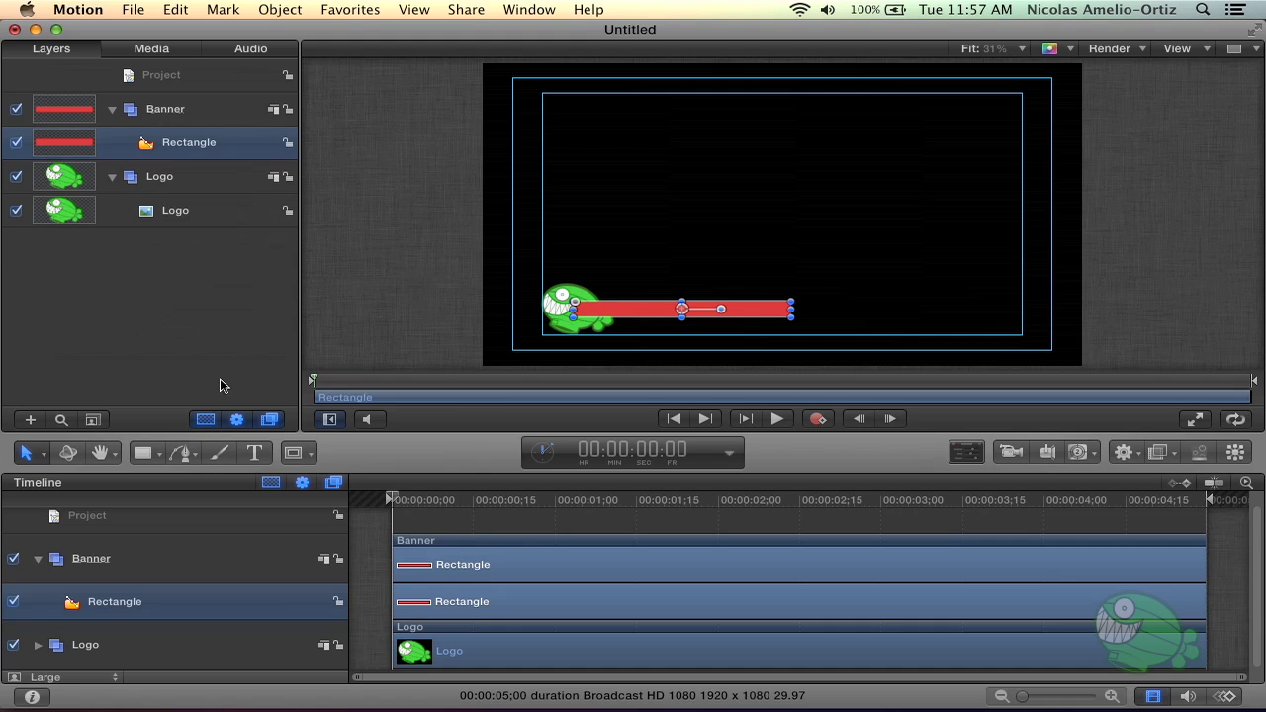
{"action": "left_click", "coordinate": [38, 560]}
{"action": "left_click", "coordinate": [56, 570]}
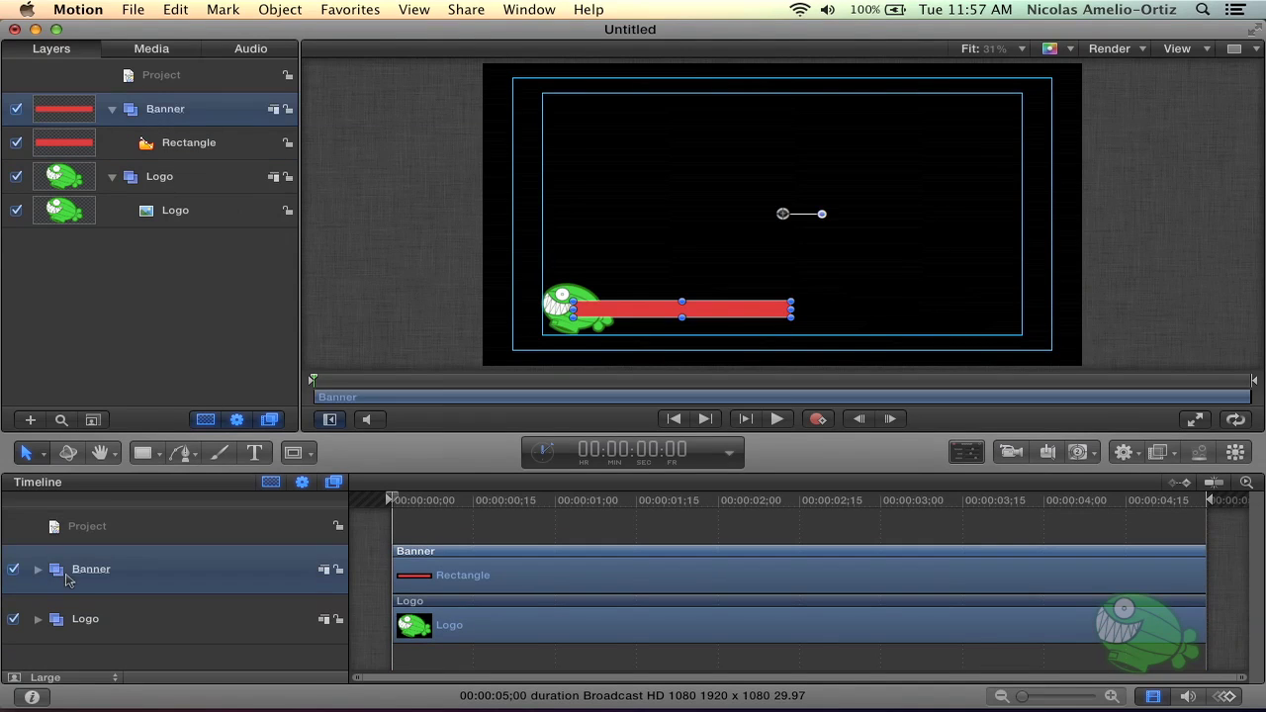
{"action": "left_click_drag", "start_coordinate": [57, 621], "coordinate": [104, 556]}
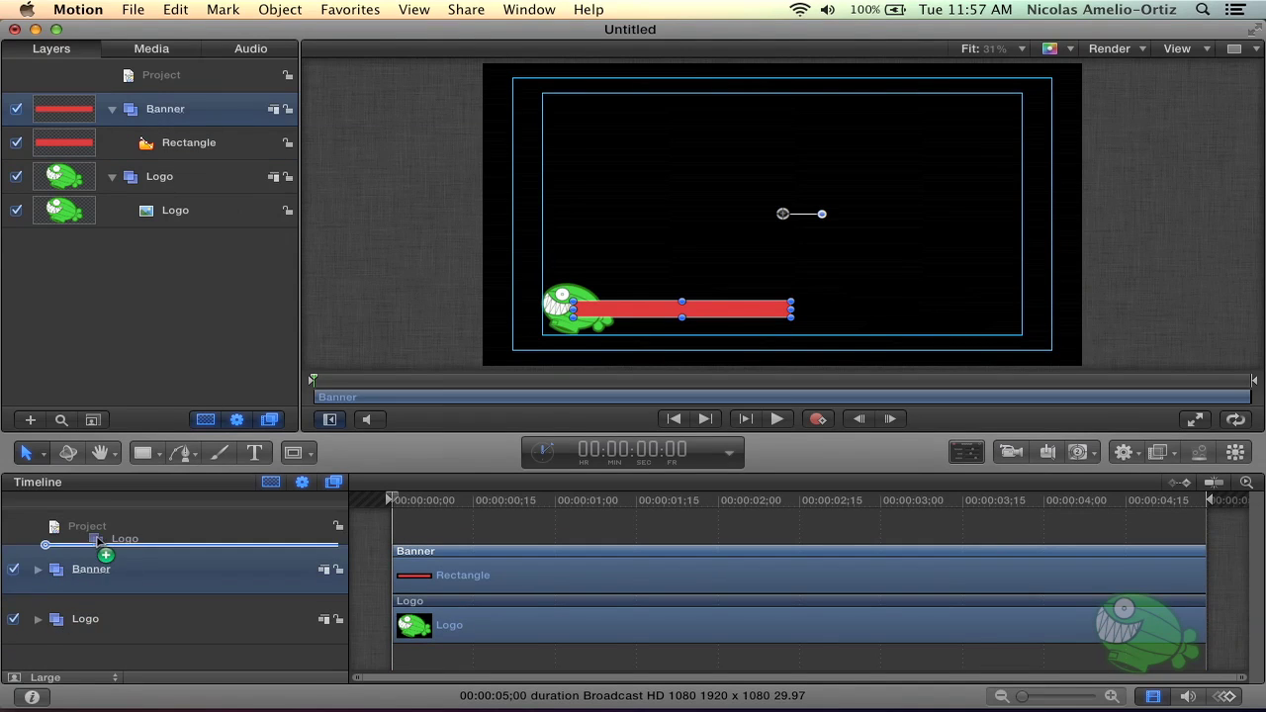
{"action": "left_click", "coordinate": [99, 623]}
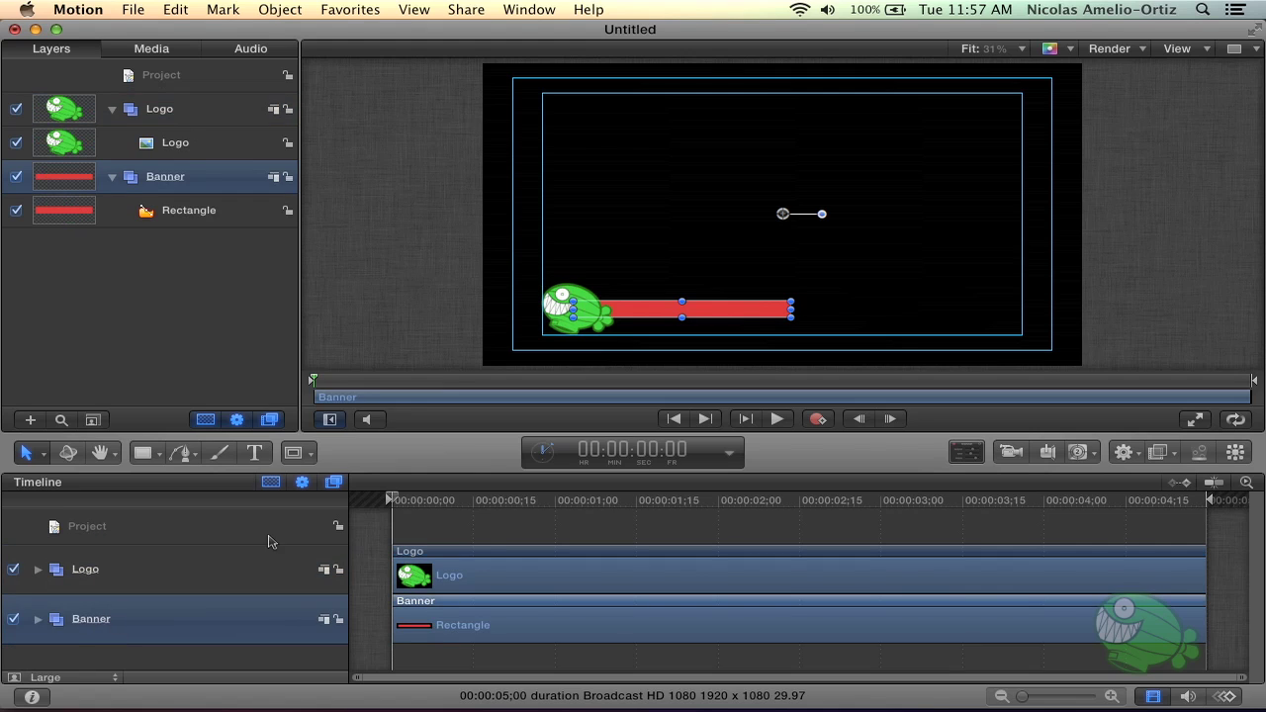
{"action": "left_click", "coordinate": [643, 339]}
{"action": "left_click", "coordinate": [679, 313]}
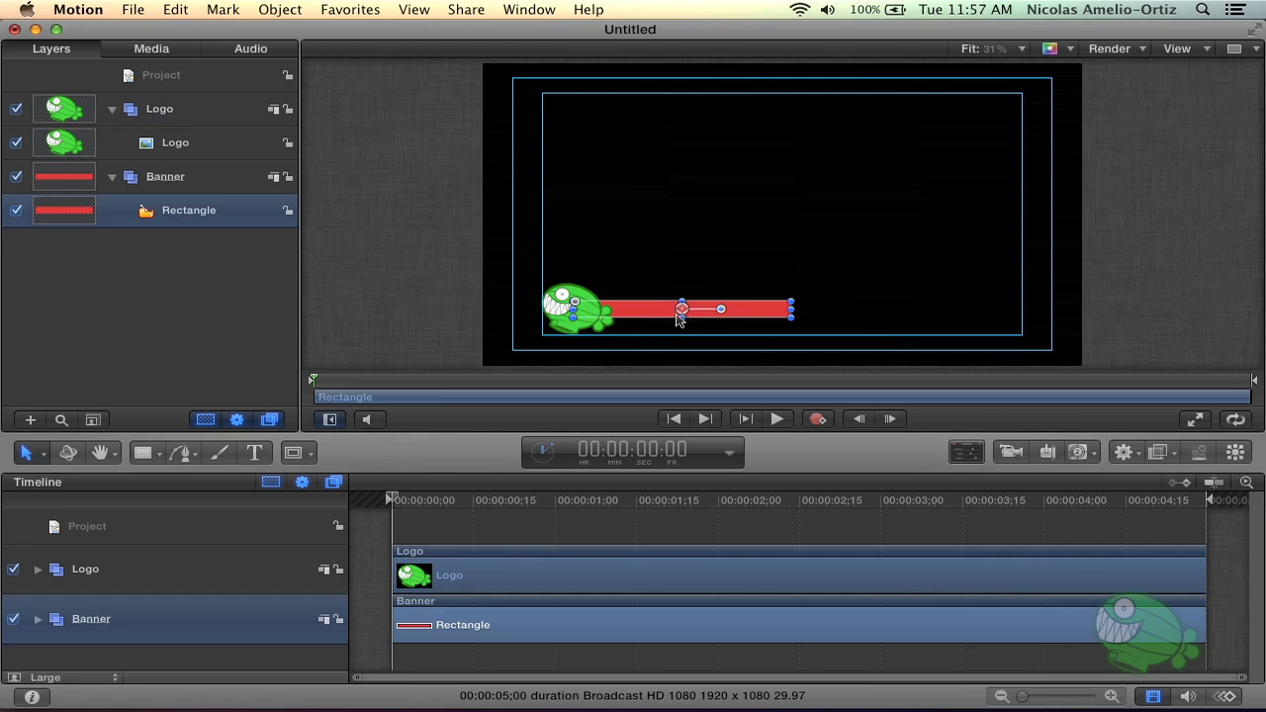
{"action": "left_click", "coordinate": [256, 454]}
{"action": "left_click", "coordinate": [658, 191]}
{"action": "type", "text": "www.z"}
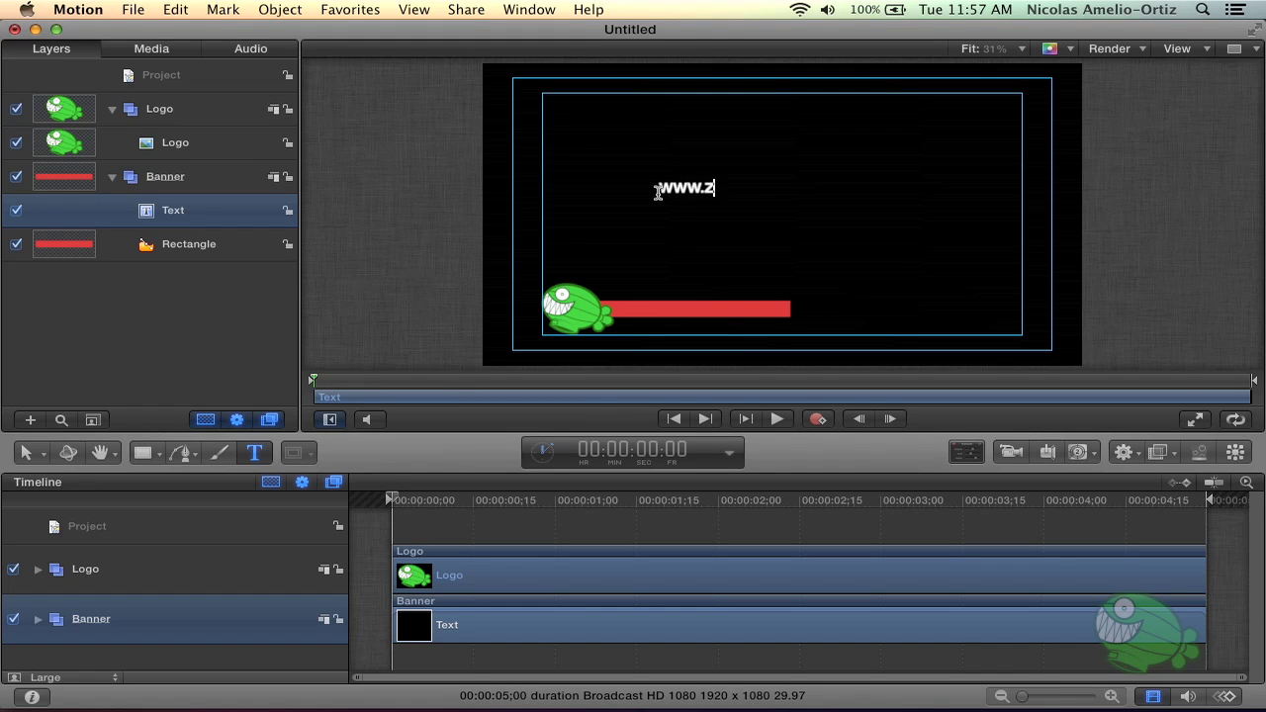
{"action": "type", "text": "EPFILMS.COM"}
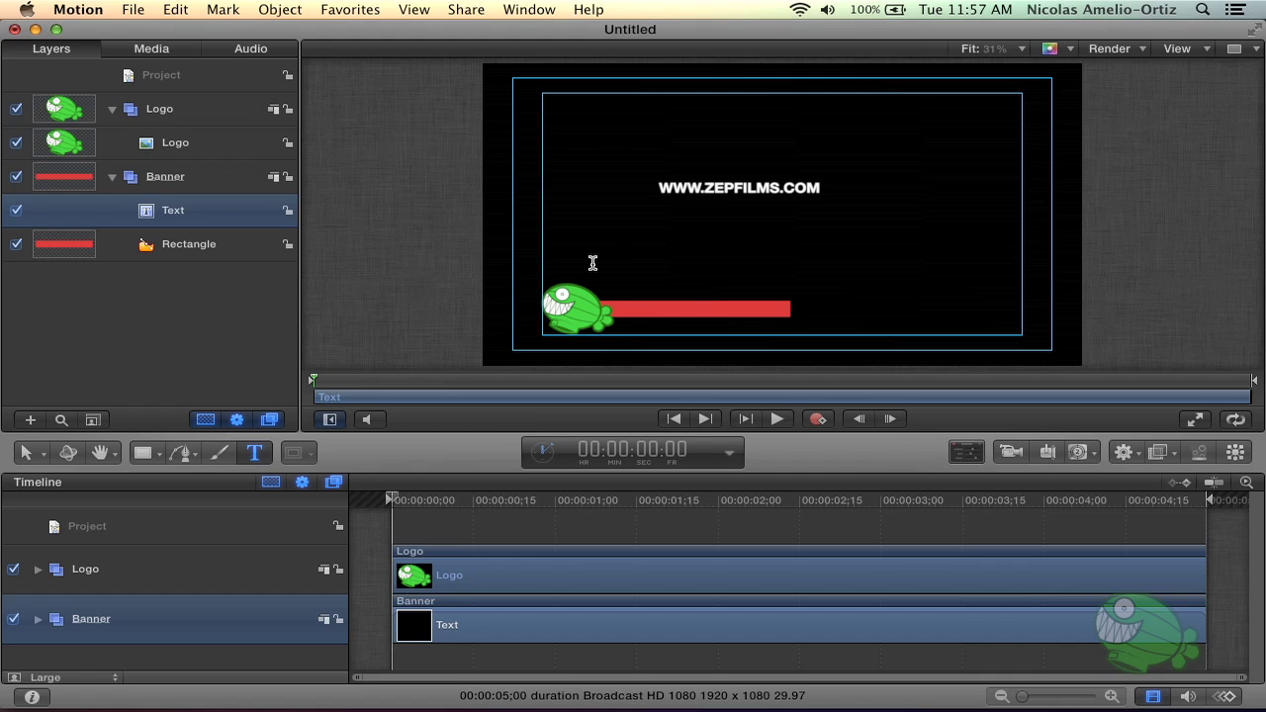
{"action": "left_click", "coordinate": [37, 621]}
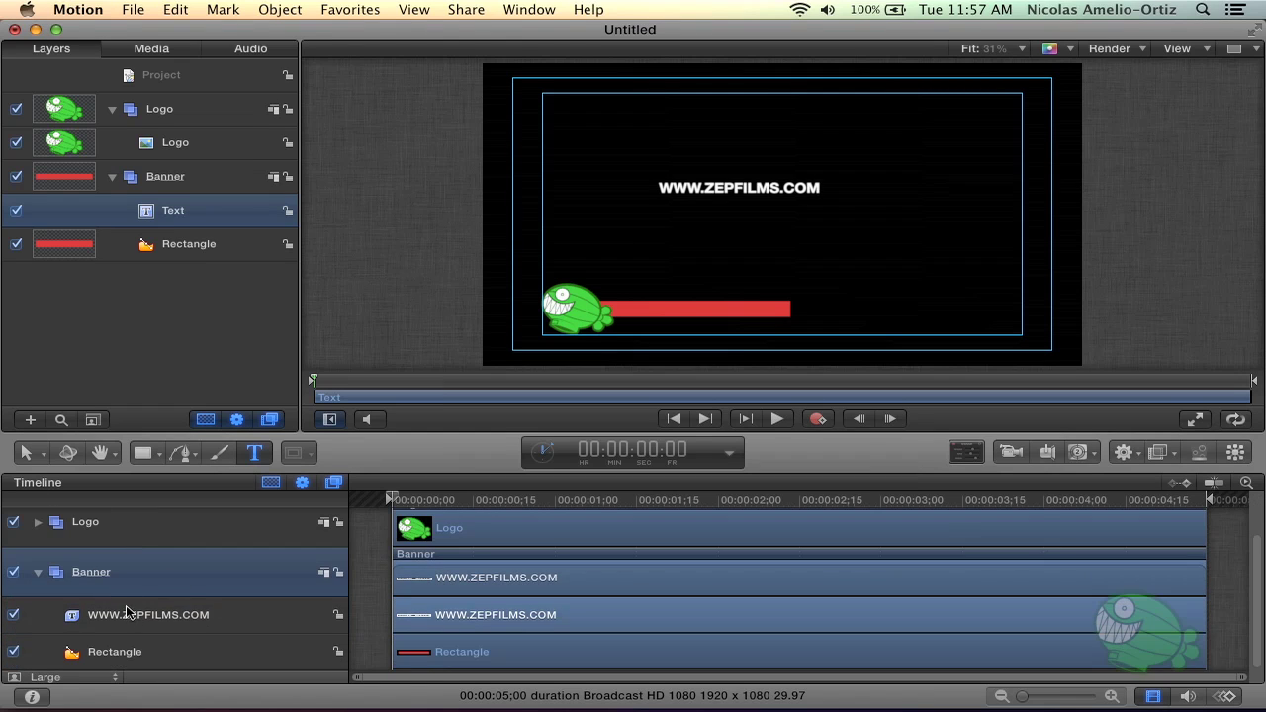
{"action": "left_click", "coordinate": [126, 613]}
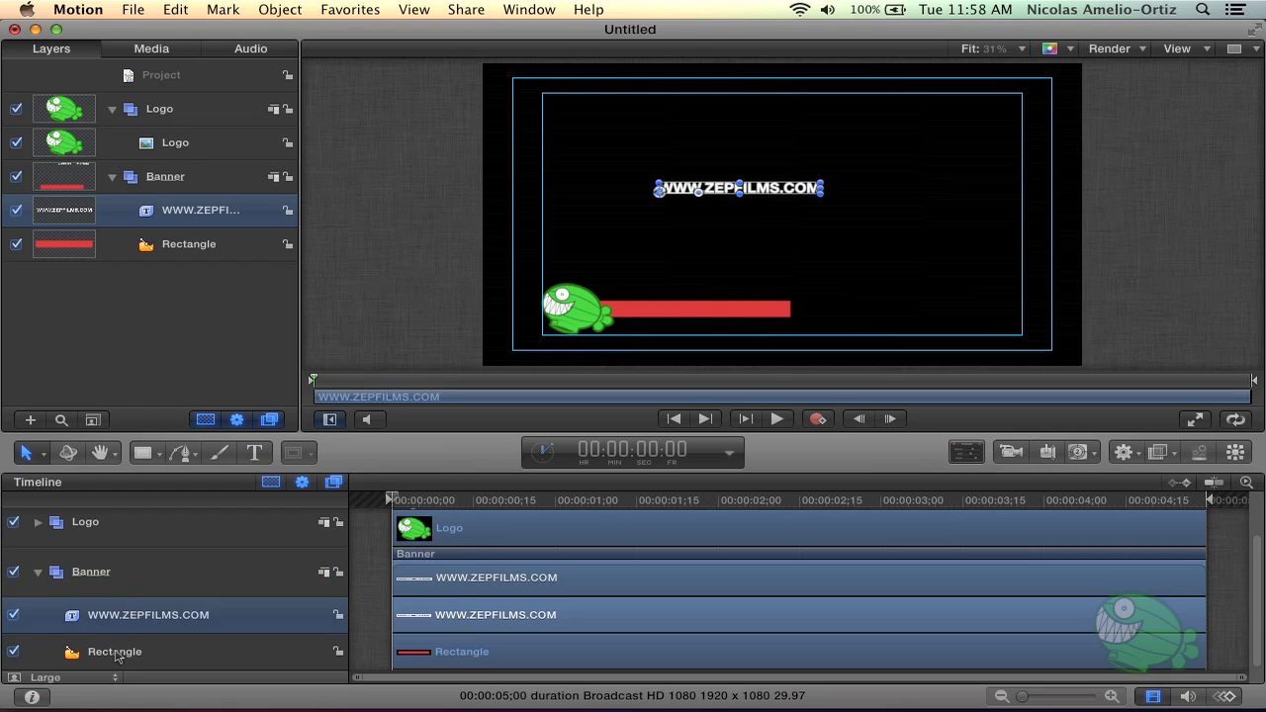
{"action": "left_click", "coordinate": [116, 653]}
{"action": "left_click", "coordinate": [128, 623]}
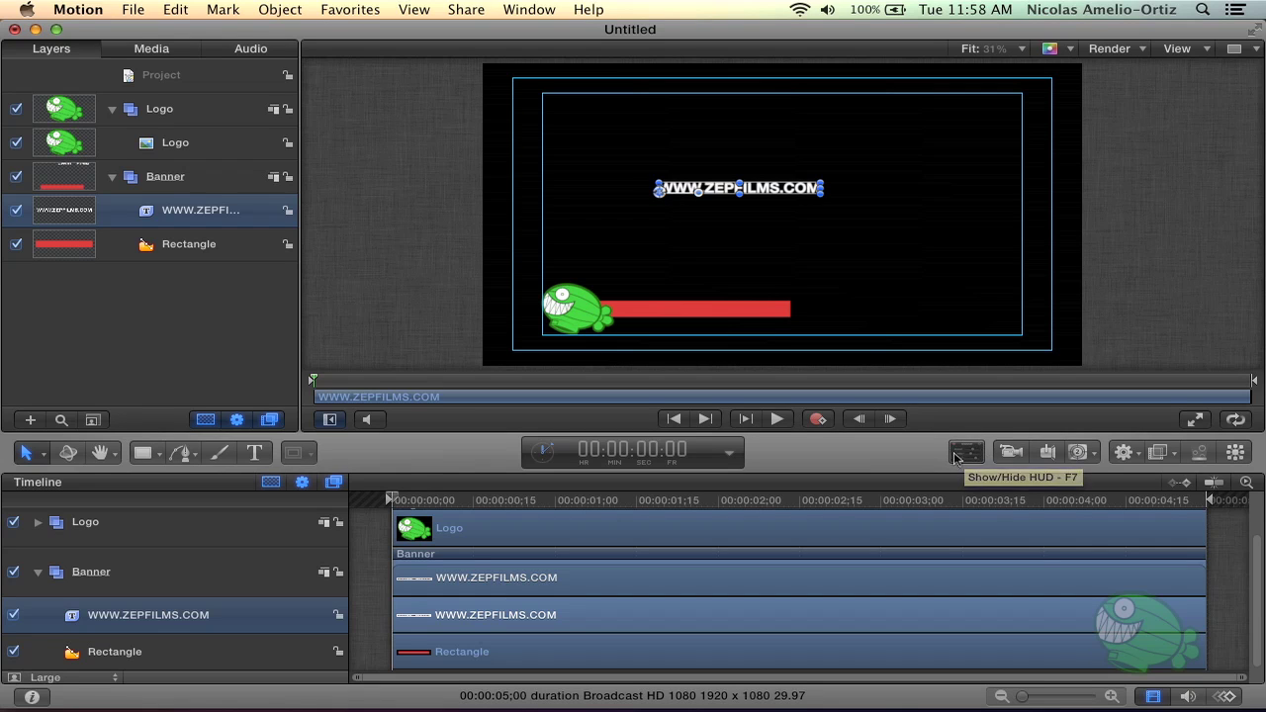
{"action": "left_click", "coordinate": [969, 453]}
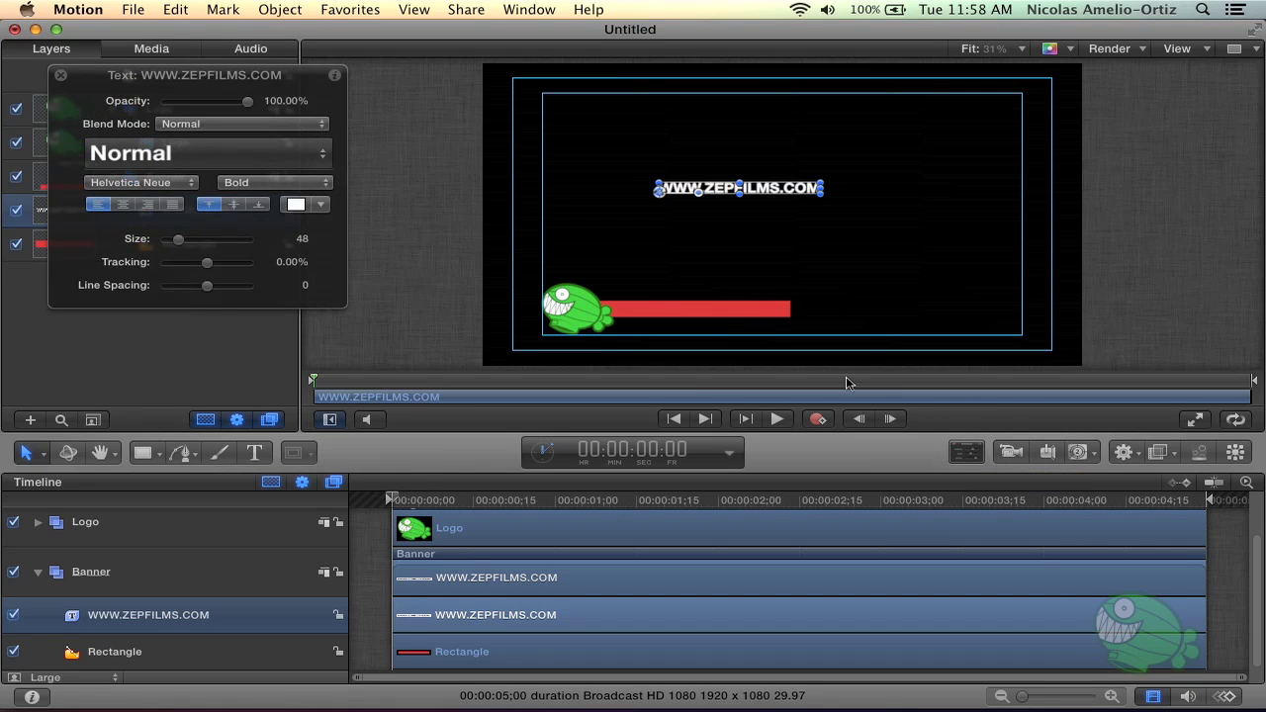
{"action": "left_click", "coordinate": [122, 206]}
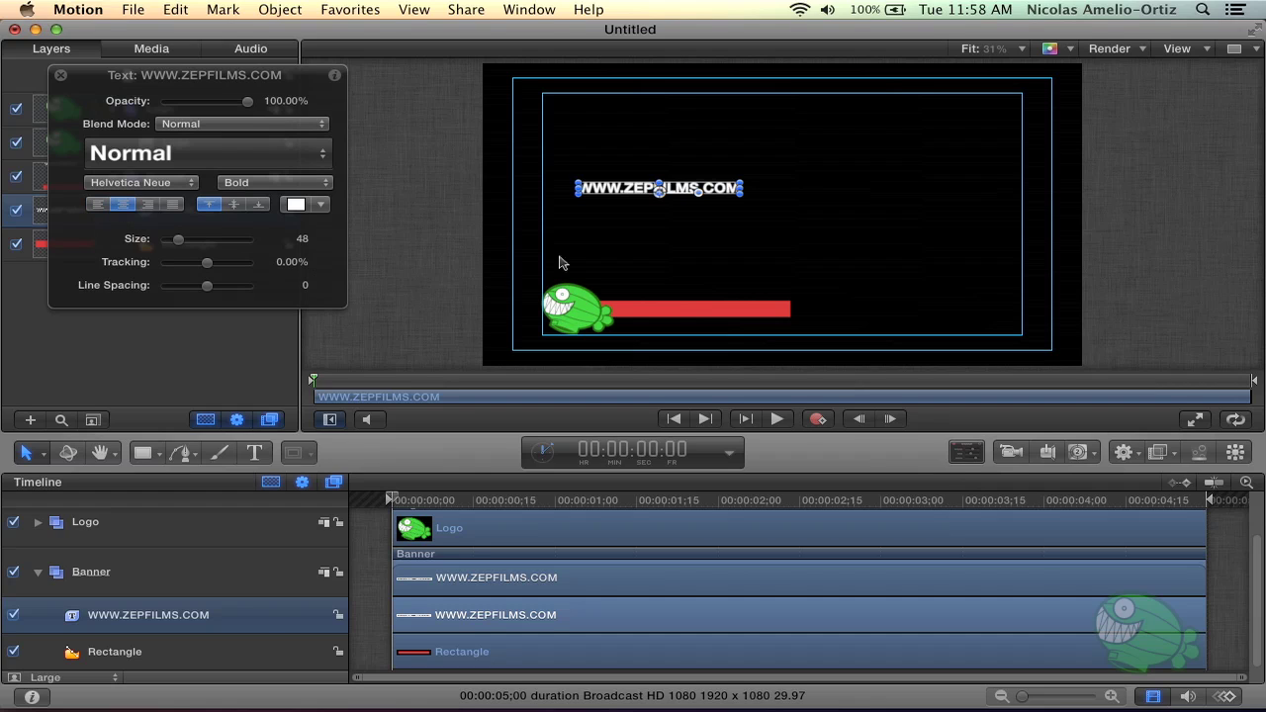
{"action": "left_click", "coordinate": [60, 74]}
{"action": "mouse_move", "coordinate": [664, 199]}
{"action": "left_mouse_down"}
{"action": "mouse_move", "coordinate": [683, 299]}
{"action": "mouse_move", "coordinate": [697, 313]}
{"action": "left_mouse_up"}
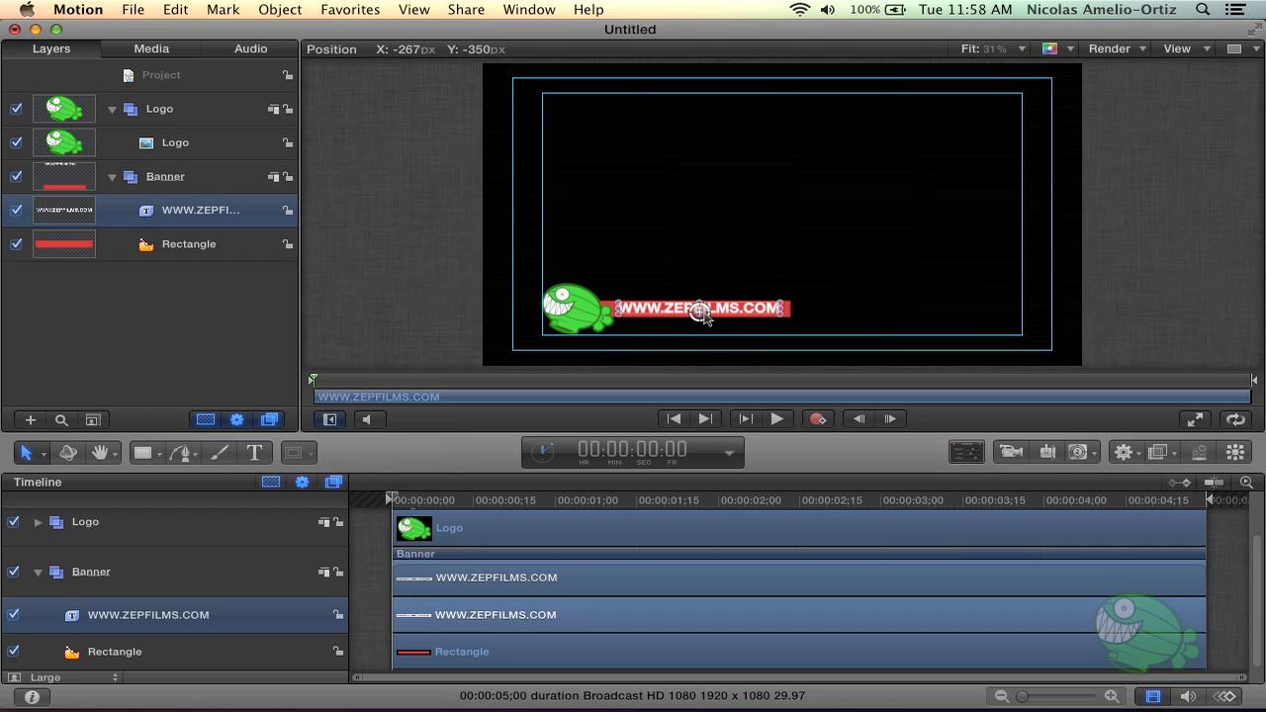
Shrink the text size from 48 to 45 and nudge it into place on the bar
{"action": "double_click", "coordinate": [733, 311]}
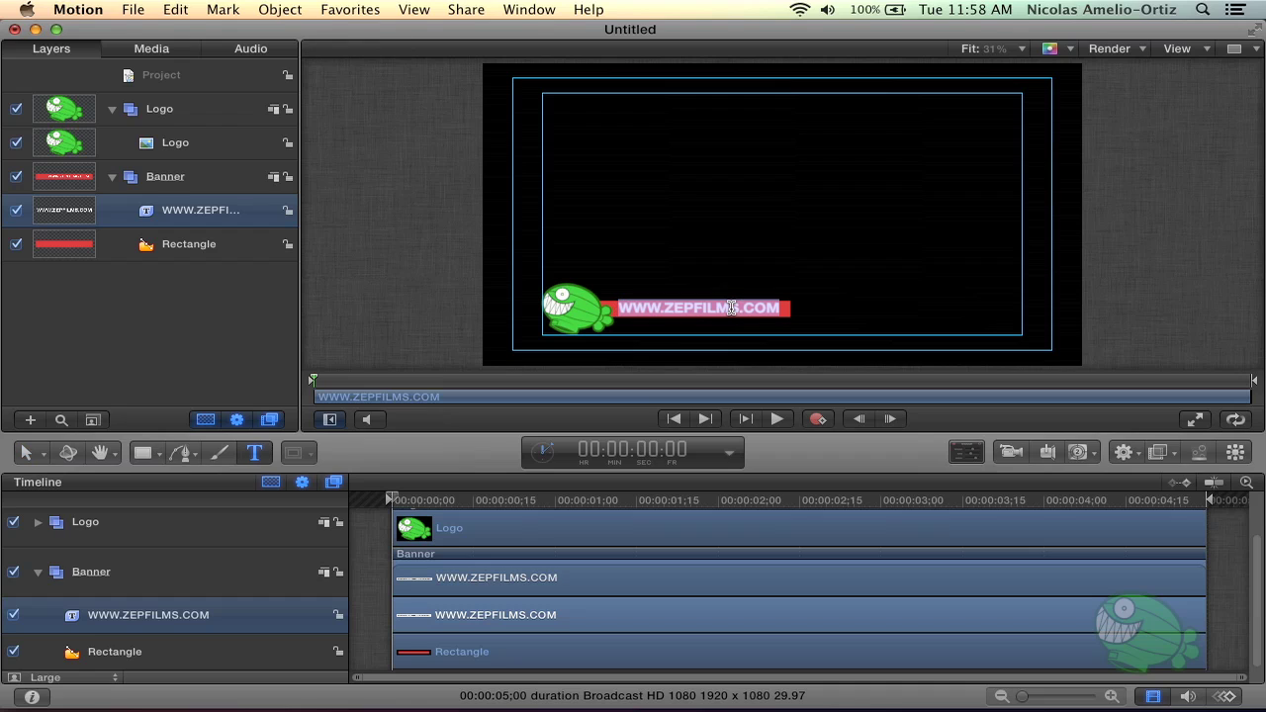
{"action": "left_click", "coordinate": [958, 457]}
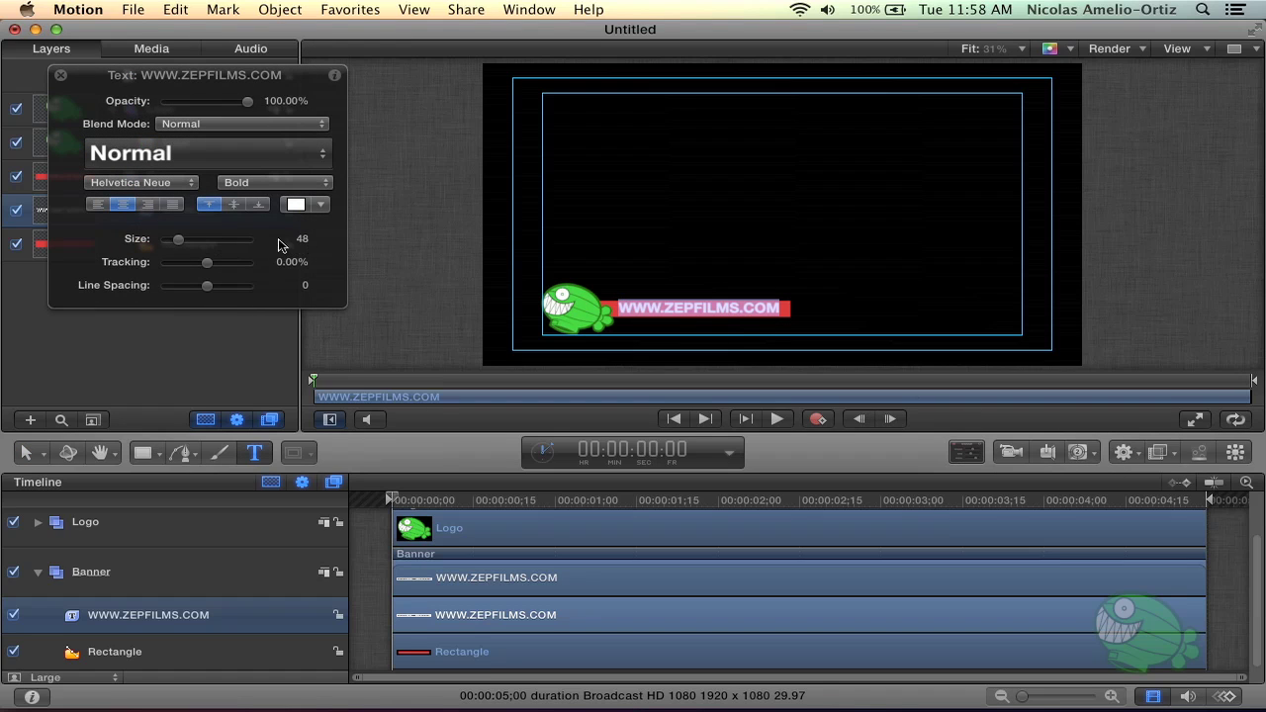
{"action": "left_click_drag", "start_coordinate": [173, 247], "coordinate": [179, 243]}
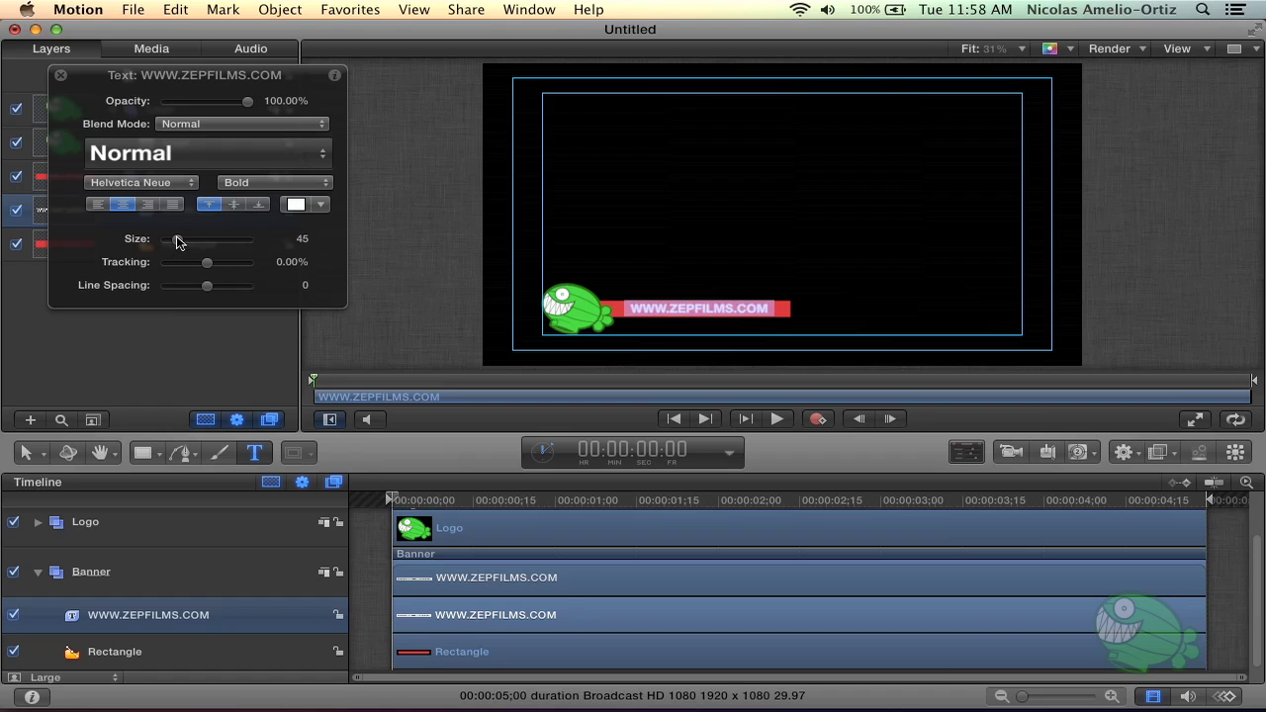
{"action": "left_click", "coordinate": [60, 76]}
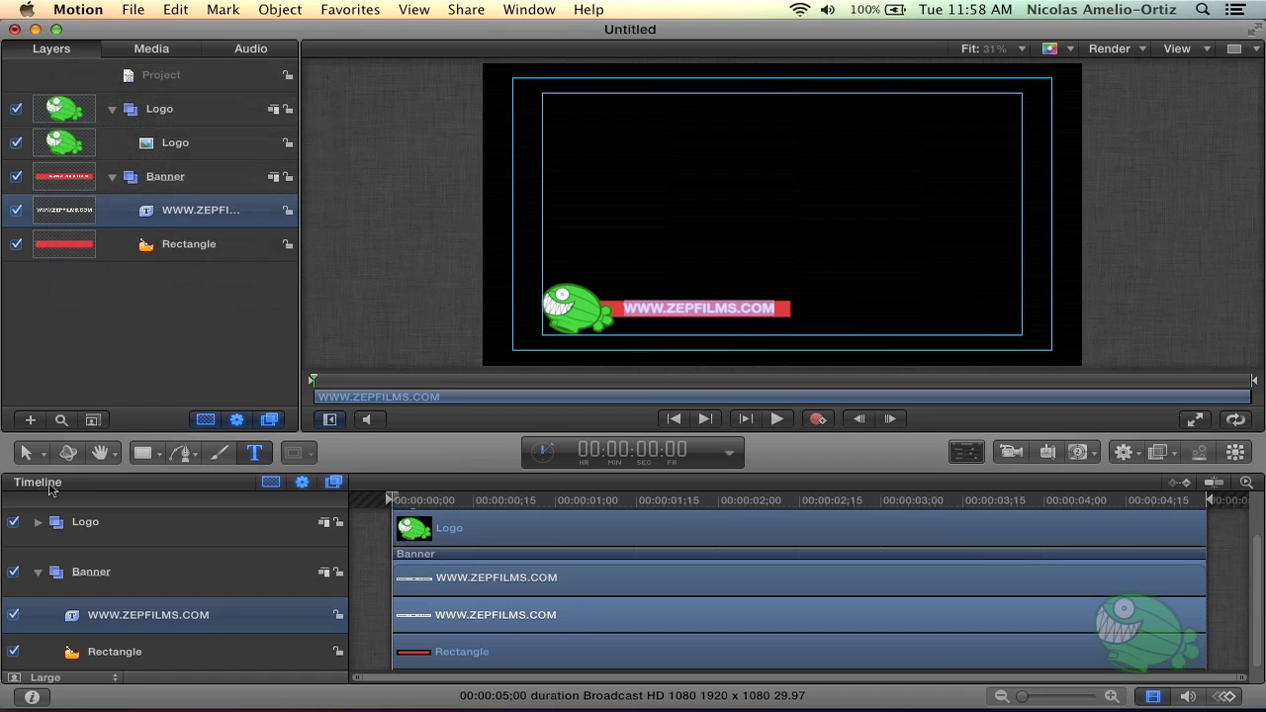
{"action": "left_click", "coordinate": [27, 453]}
{"action": "left_click_drag", "start_coordinate": [700, 310], "coordinate": [700, 311]}
{"action": "left_click", "coordinate": [842, 277]}
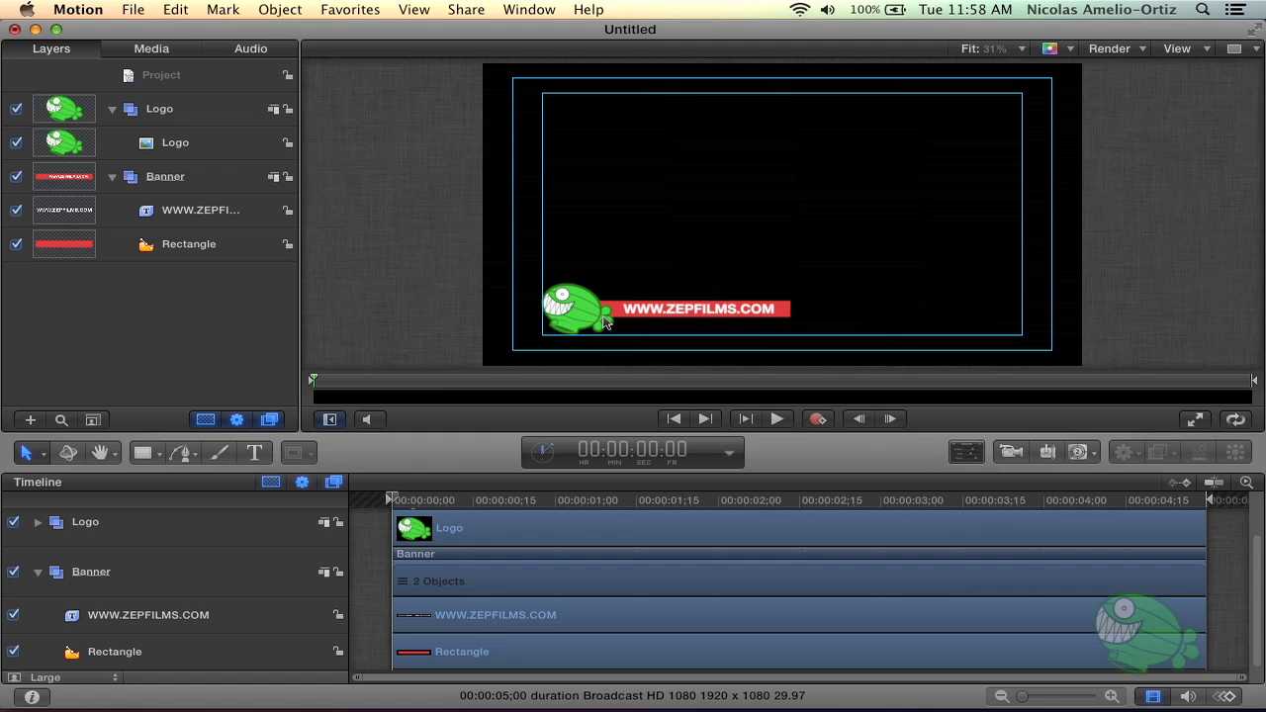
Collapse the Banner group, test-tilt the banner, then undo the rotation
{"action": "left_click", "coordinate": [37, 574]}
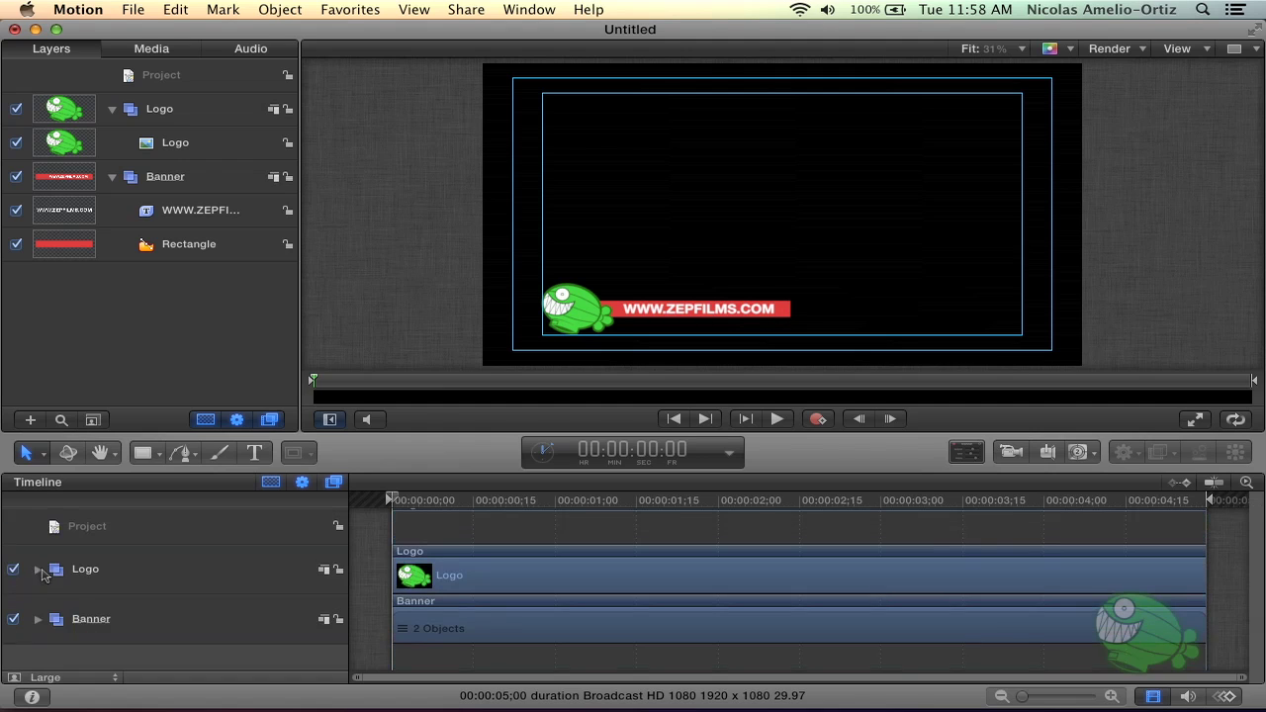
{"action": "left_click", "coordinate": [96, 577]}
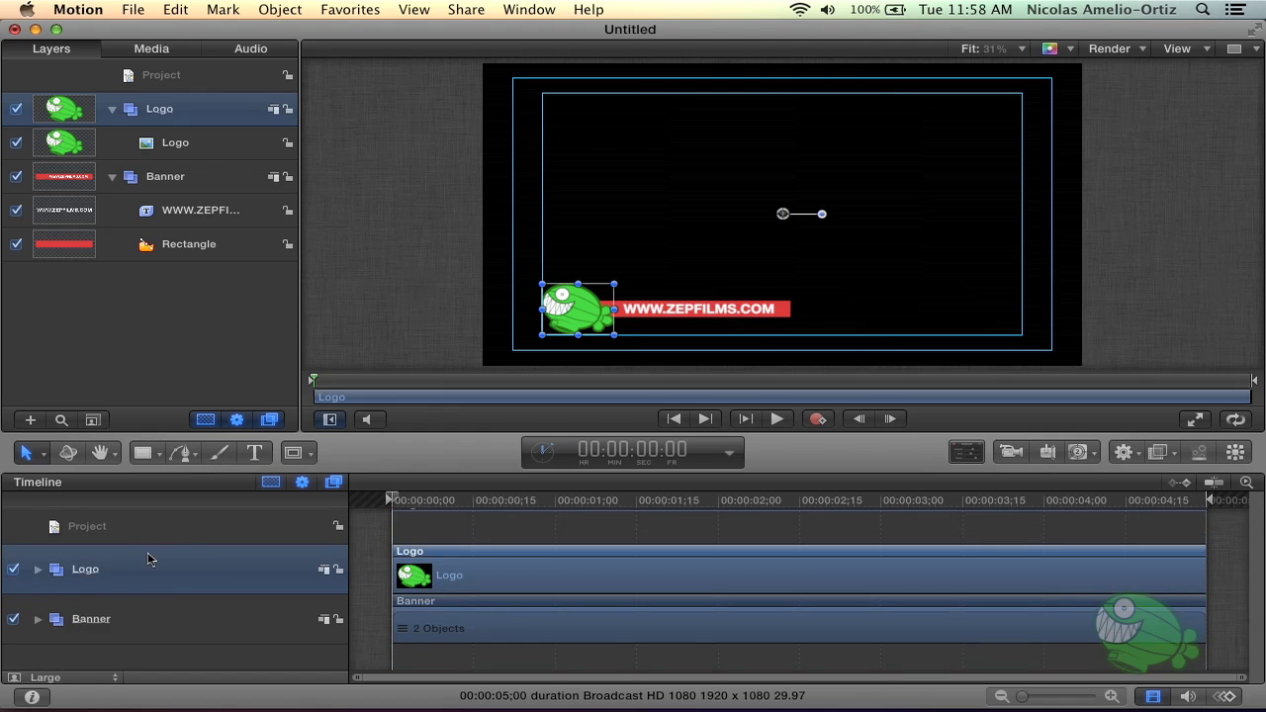
{"action": "left_click", "coordinate": [180, 626]}
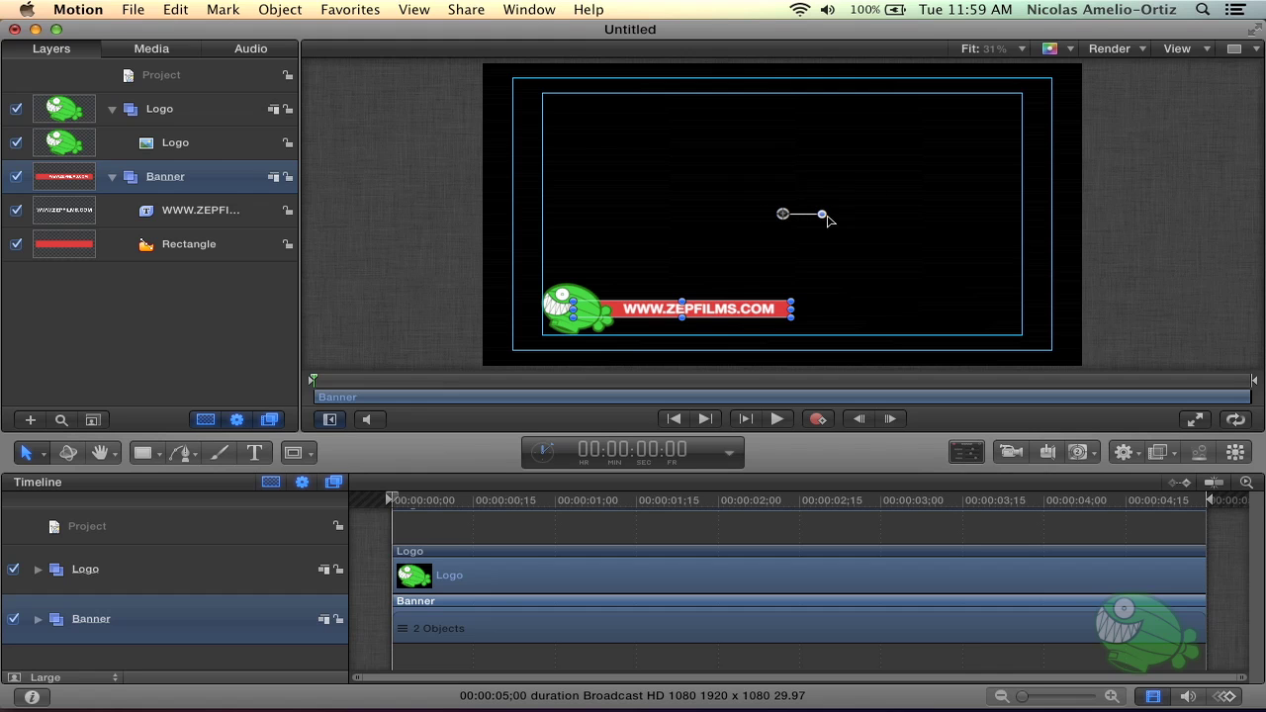
{"action": "left_click_drag", "start_coordinate": [822, 215], "coordinate": [902, 251]}
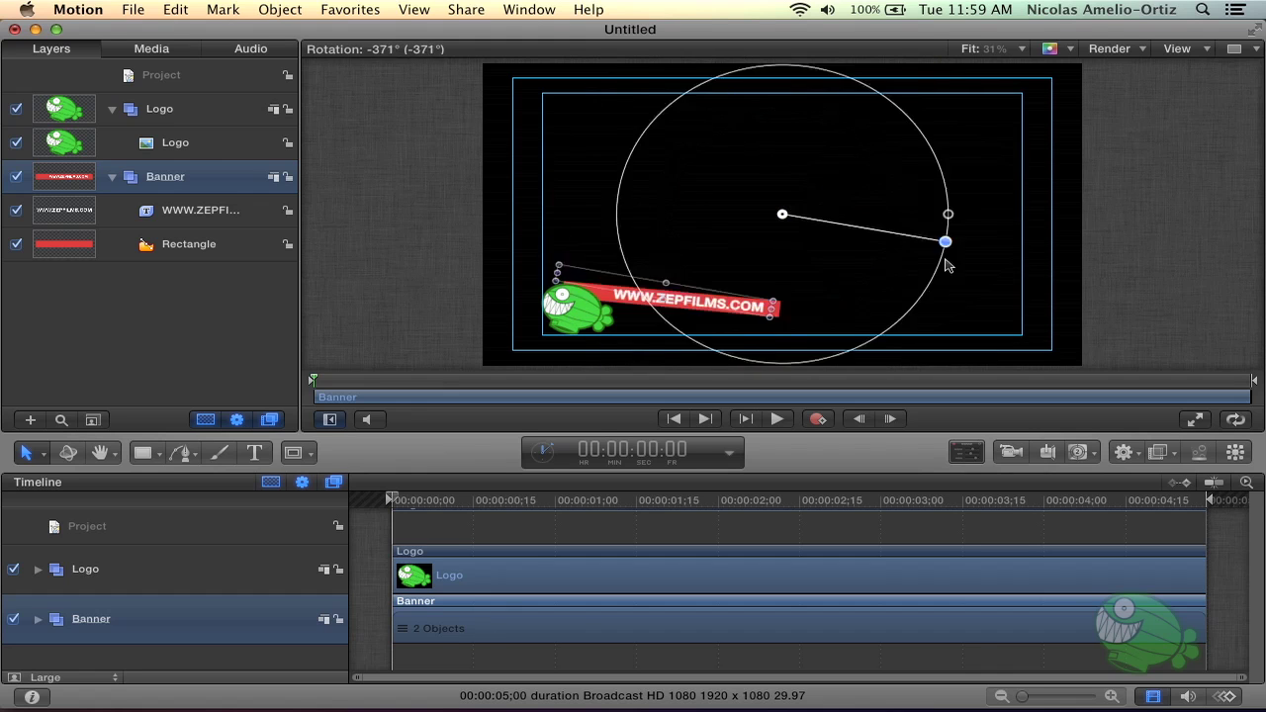
{"action": "left_click_drag", "start_coordinate": [903, 252], "coordinate": [1002, 256]}
{"action": "key", "text": "super+z"}
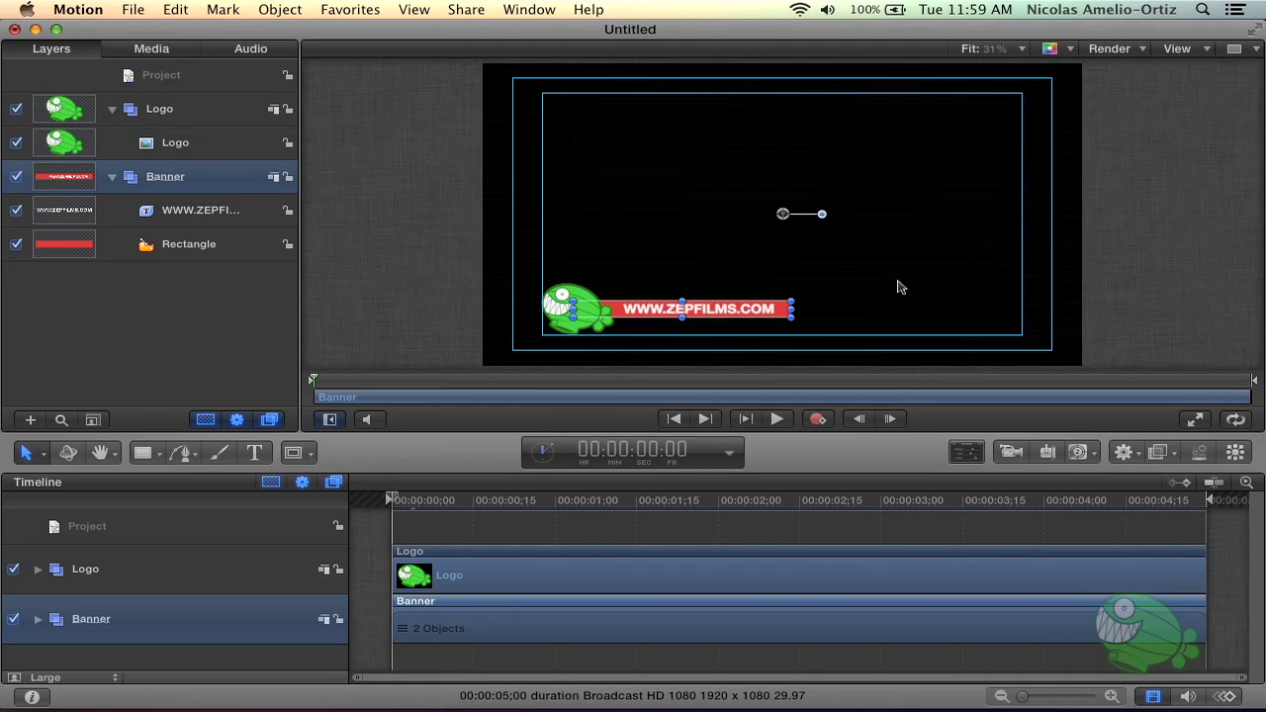
{"action": "left_click", "coordinate": [697, 279]}
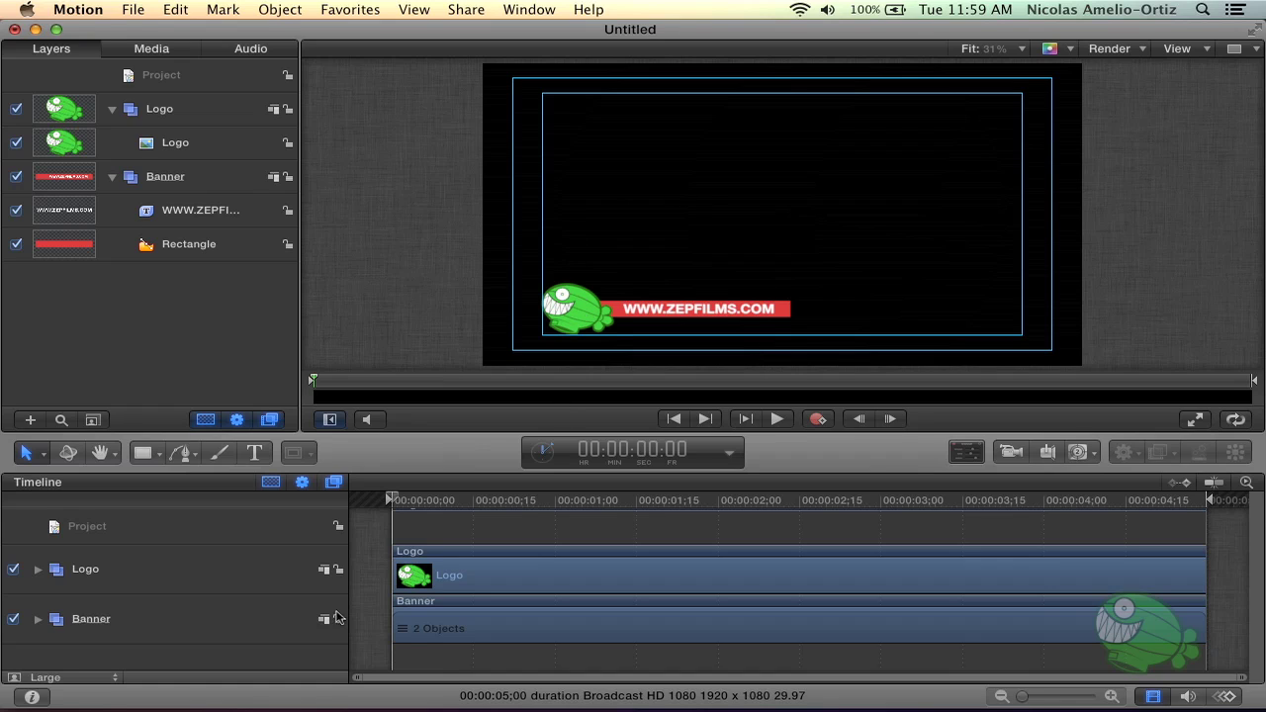
Reselect the Banner group and show the File Browser panel with Cmd-1
{"action": "left_click", "coordinate": [187, 621]}
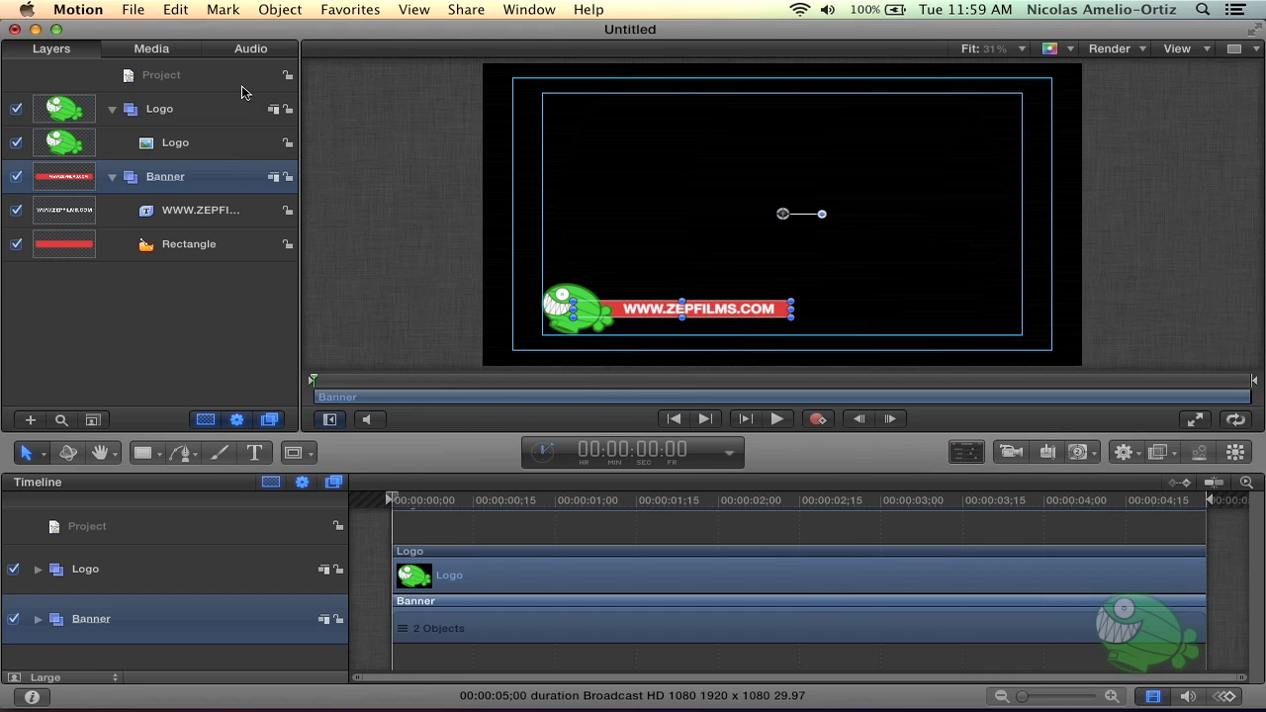
{"action": "key", "text": "super+1"}
{"action": "left_click", "coordinate": [510, 8]}
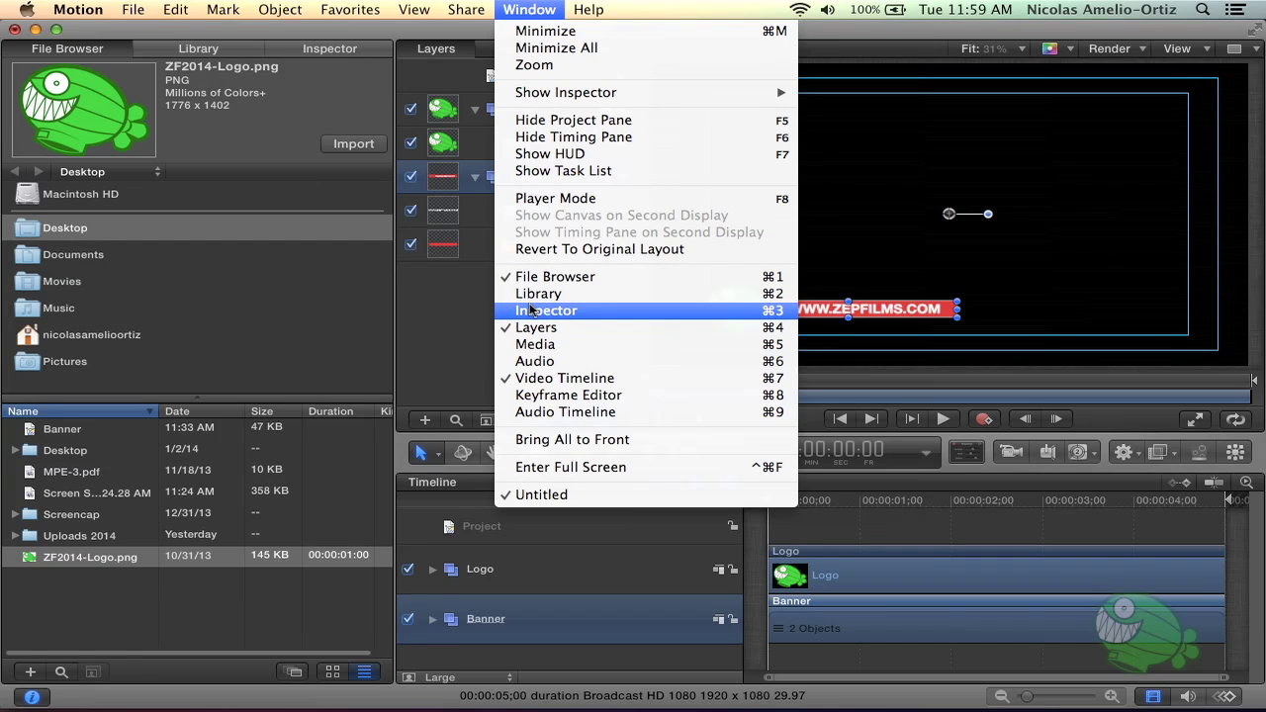
In the Banner group's Properties, set the anchor point to X -670, Y -340
{"action": "left_click", "coordinate": [699, 310]}
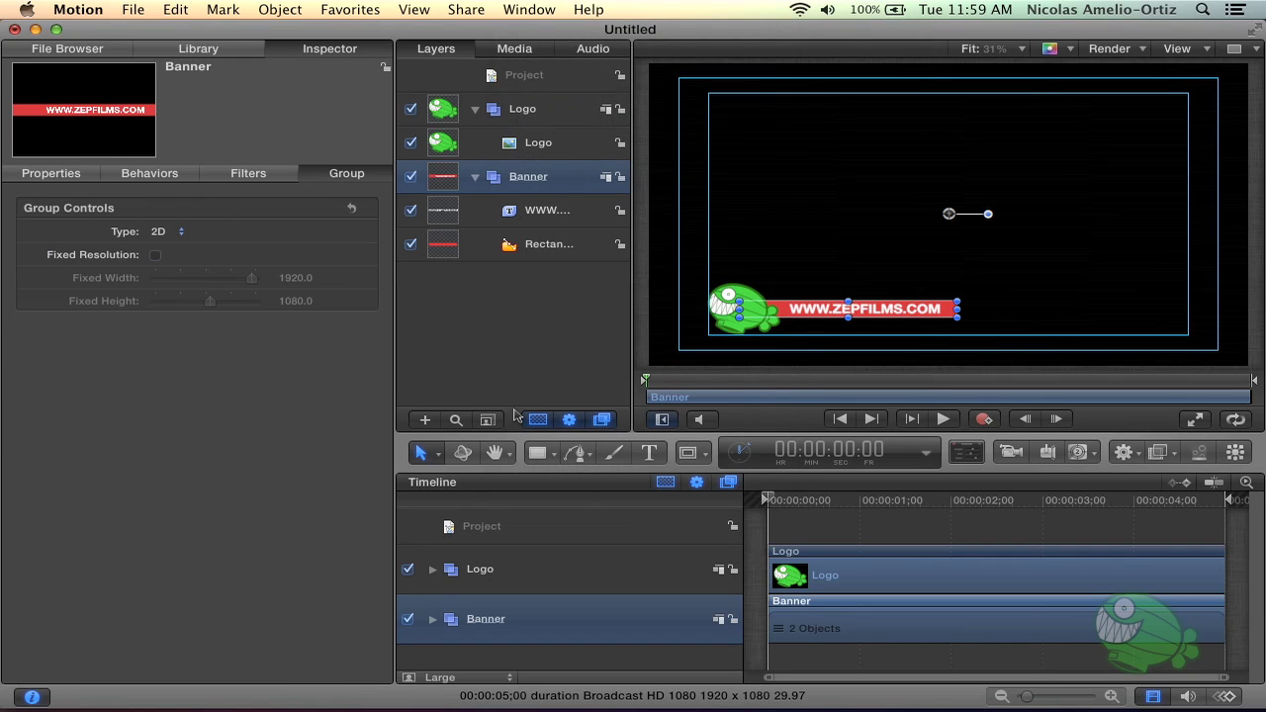
{"action": "left_click", "coordinate": [49, 176]}
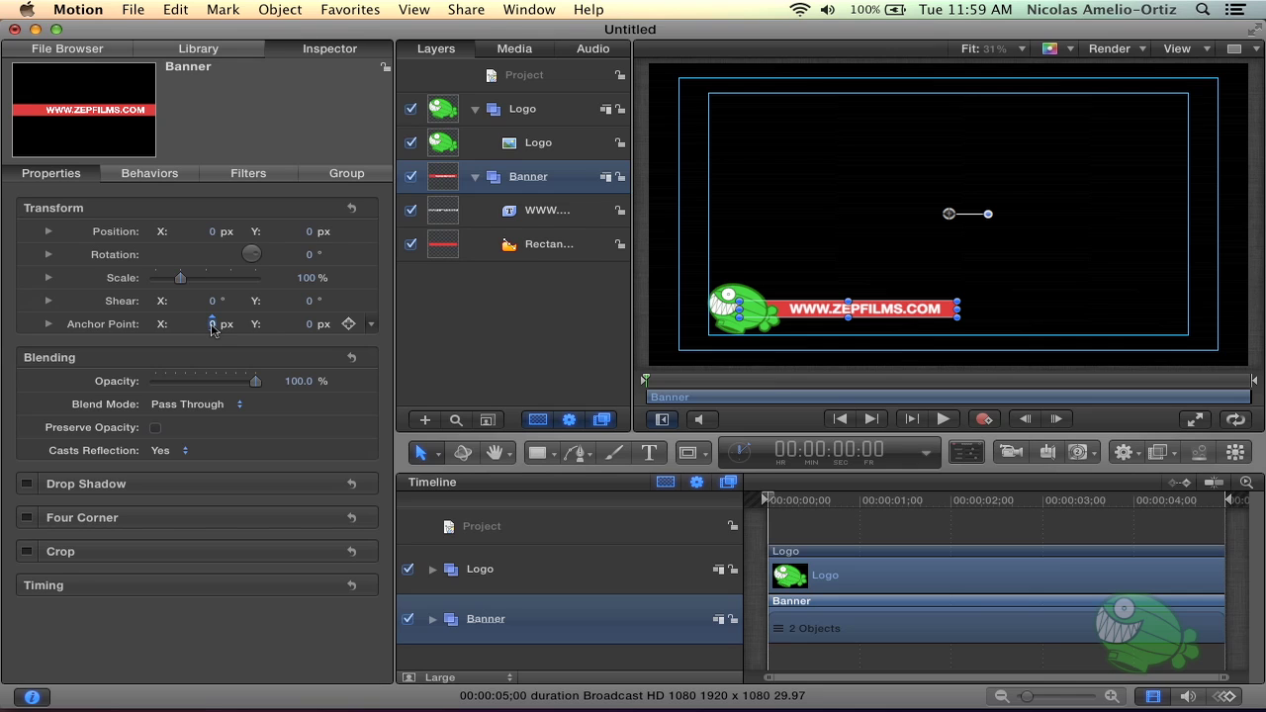
{"action": "left_click_drag", "start_coordinate": [212, 325], "coordinate": [210, 324]}
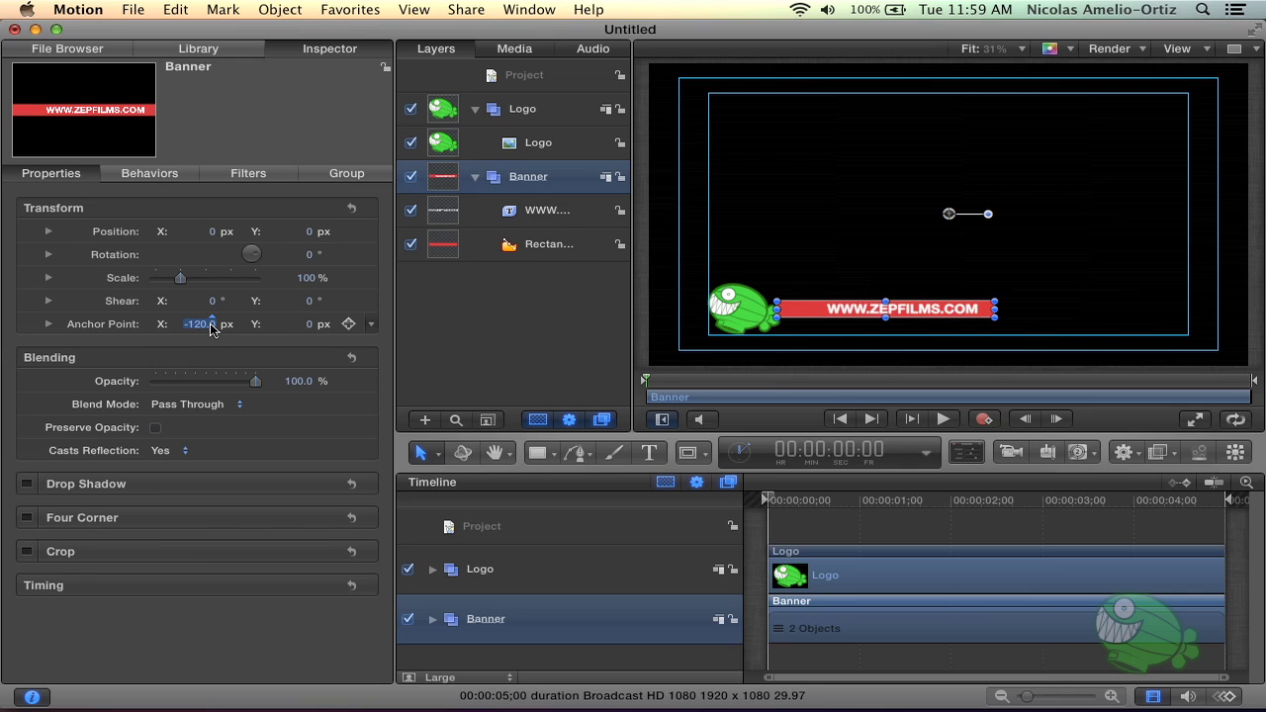
{"action": "left_click_drag", "start_coordinate": [211, 326], "coordinate": [211, 328]}
{"action": "left_click_drag", "start_coordinate": [311, 325], "coordinate": [307, 329]}
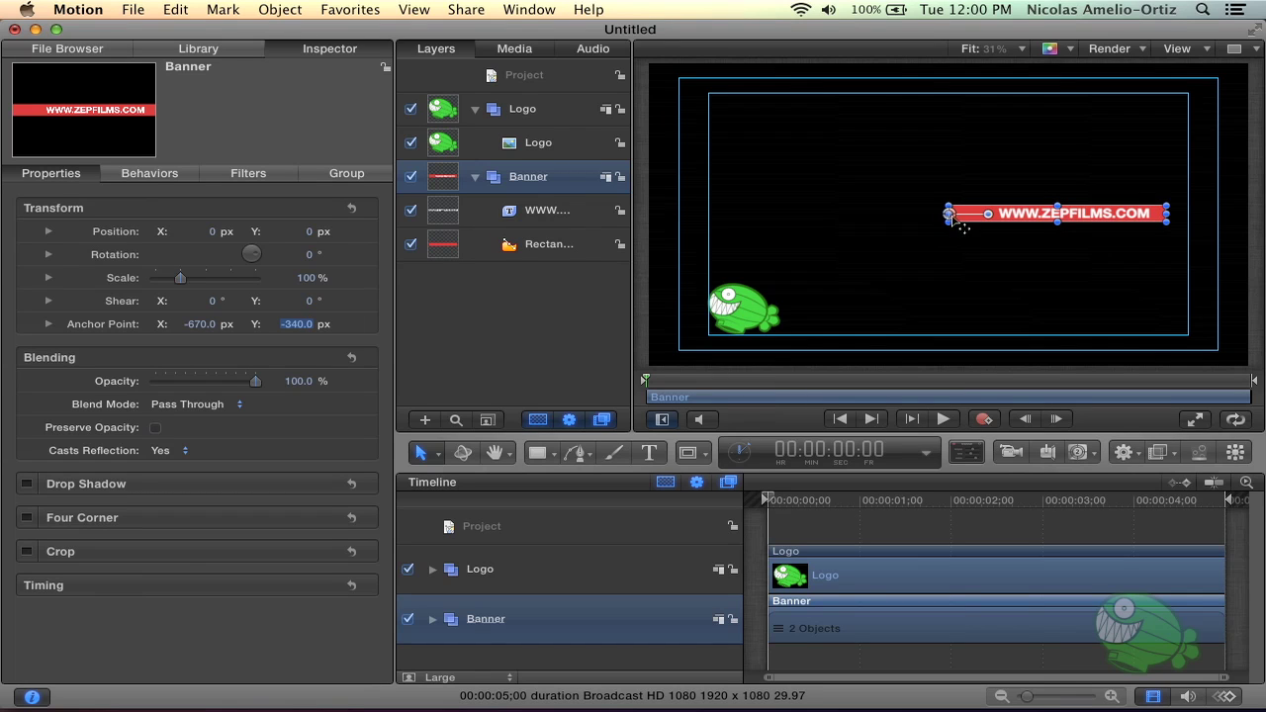
Test-rotate the banner around its new anchor, then return it to level
{"action": "mouse_move", "coordinate": [989, 215]}
{"action": "left_mouse_down"}
{"action": "mouse_move", "coordinate": [925, 135]}
{"action": "mouse_move", "coordinate": [994, 188]}
{"action": "left_mouse_up"}
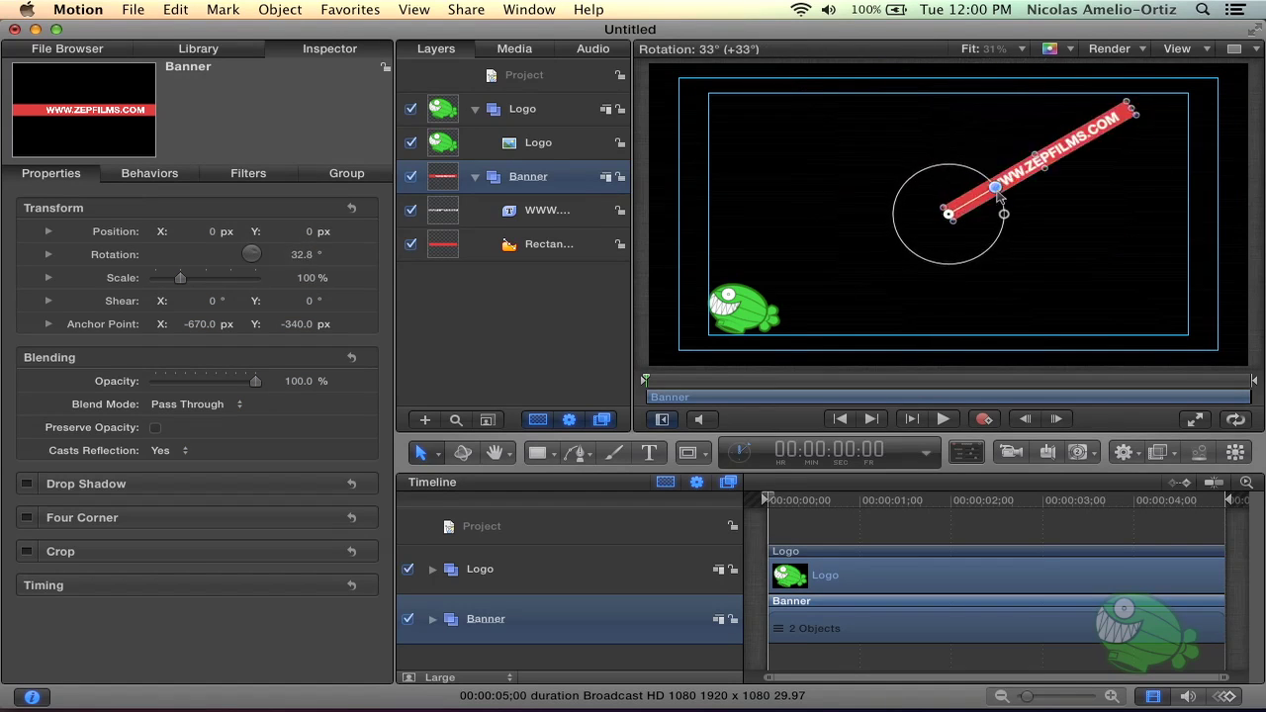
{"action": "mouse_move", "coordinate": [995, 188]}
{"action": "left_mouse_down"}
{"action": "mouse_move", "coordinate": [764, 314]}
{"action": "mouse_move", "coordinate": [749, 309]}
{"action": "left_mouse_up"}
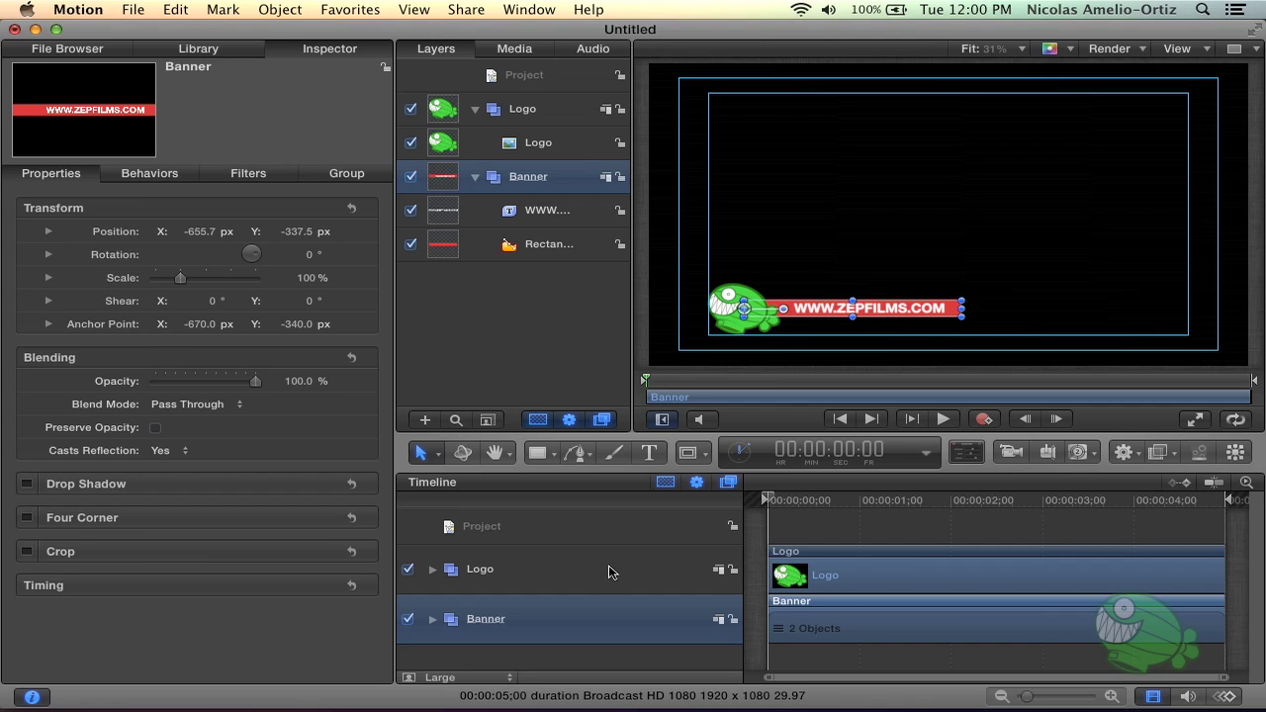
{"action": "left_click", "coordinate": [561, 566]}
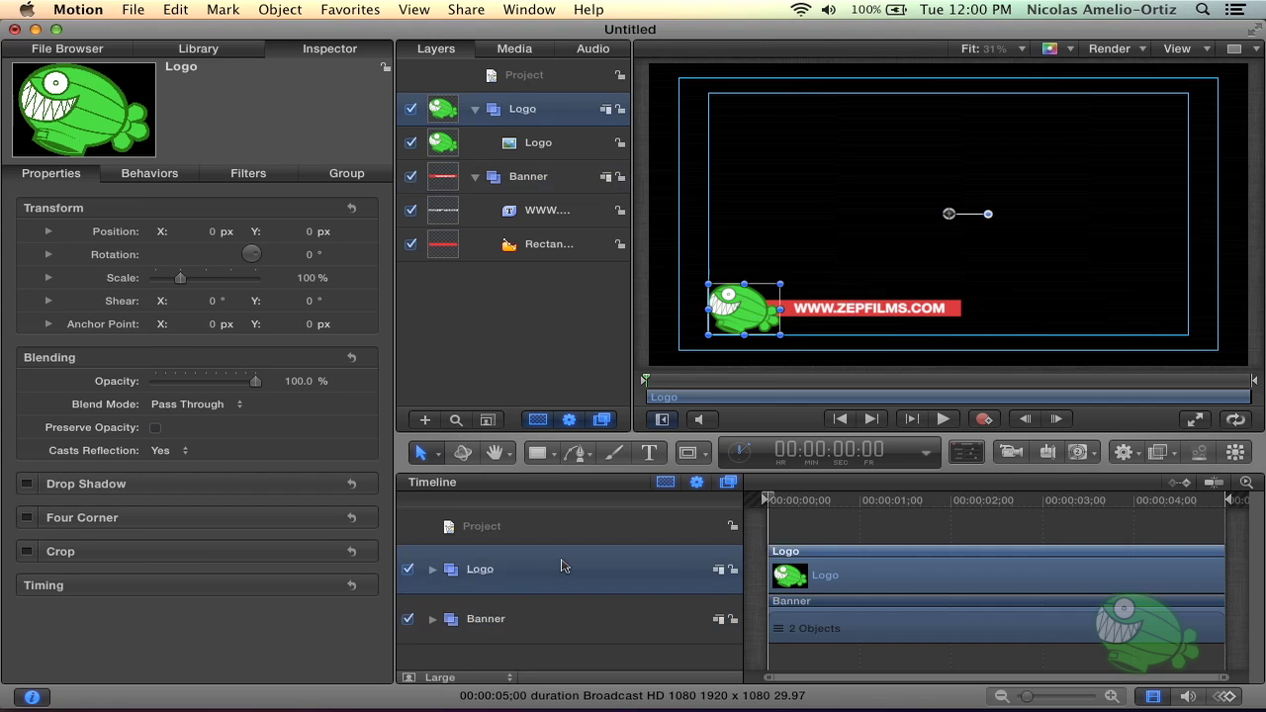
Hide the Banner group and select the logo image inside the Logo group
{"action": "left_click", "coordinate": [408, 618]}
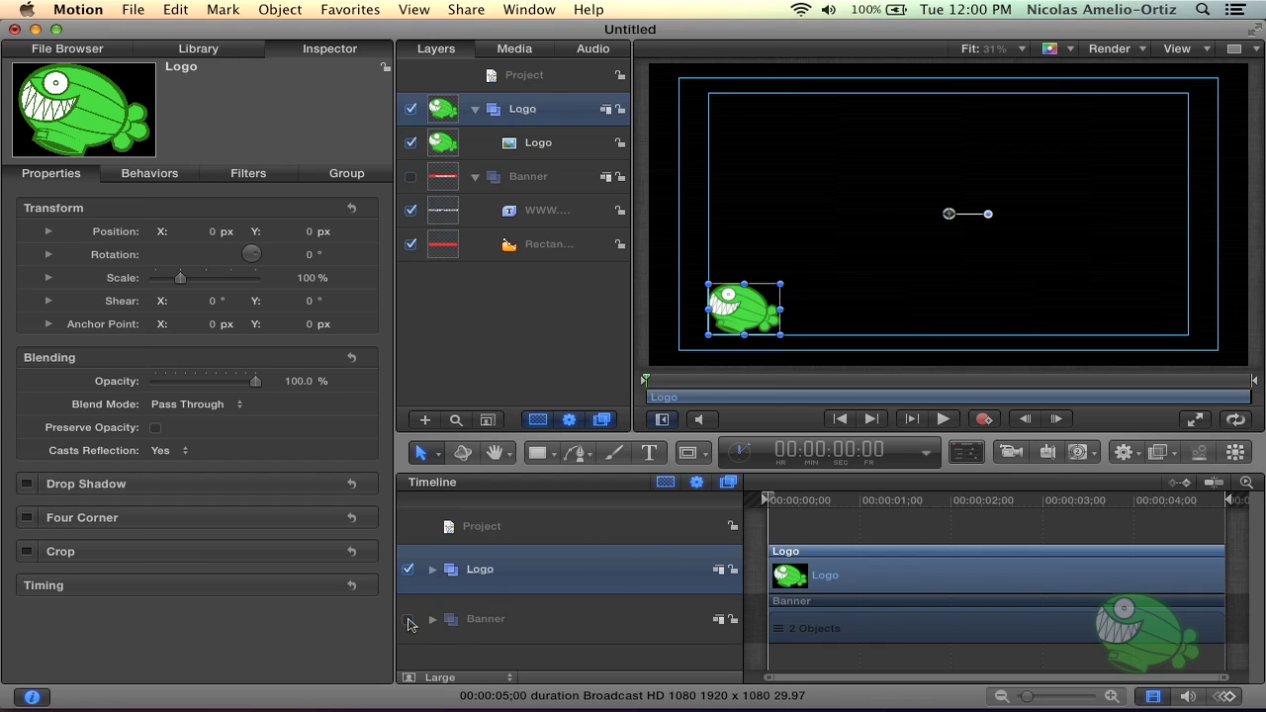
{"action": "left_click", "coordinate": [432, 570]}
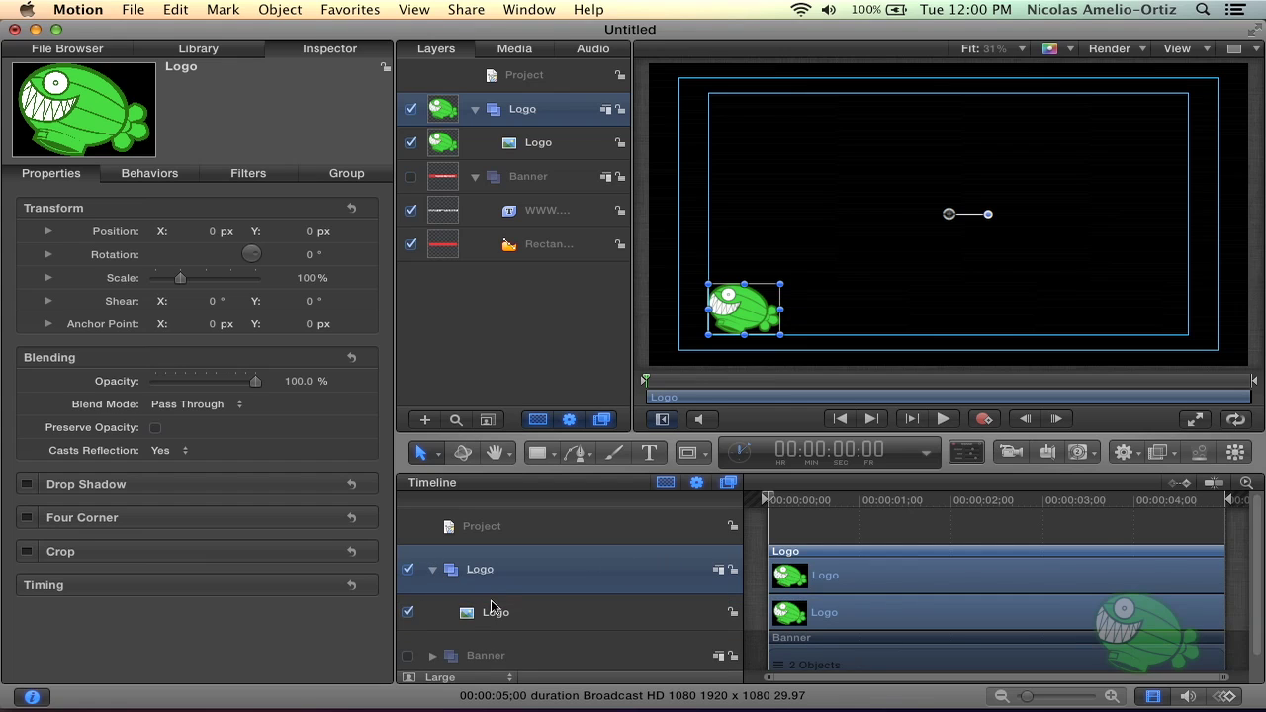
{"action": "left_click", "coordinate": [502, 614]}
{"action": "left_click", "coordinate": [526, 588]}
{"action": "left_click", "coordinate": [526, 617]}
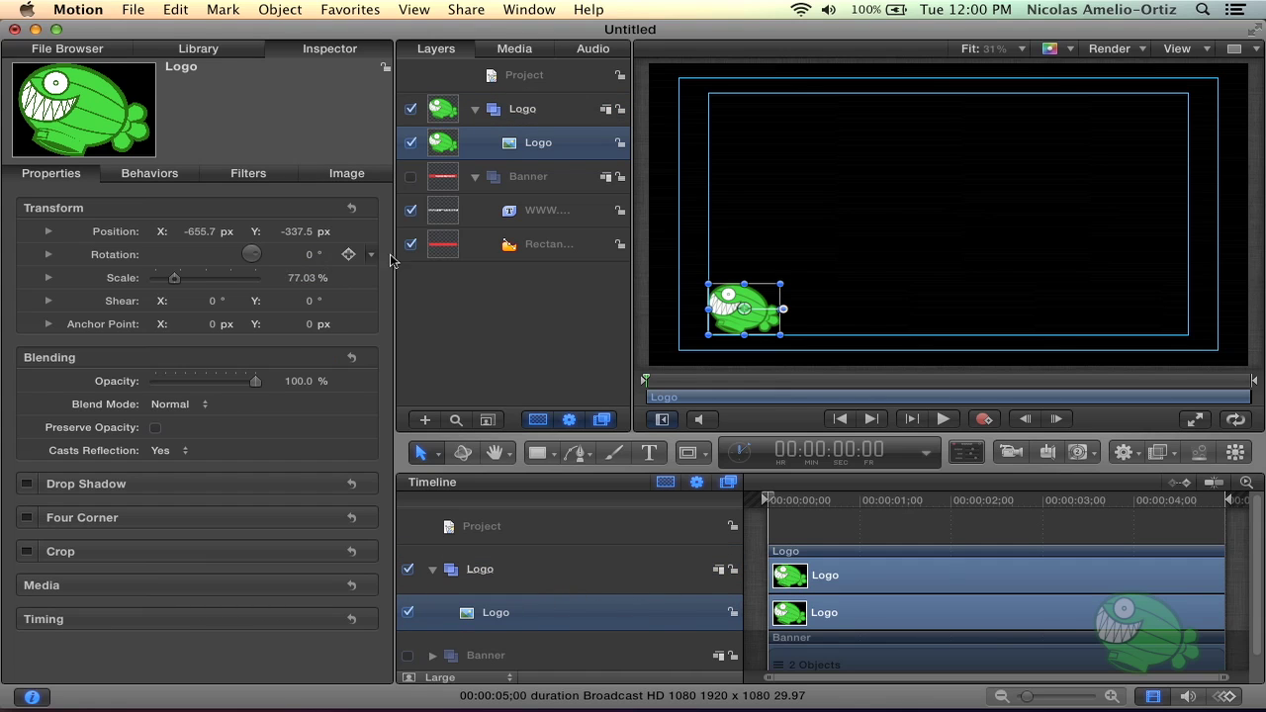
Add Rotation and Scale keyframes for the logo at frame 0 and frame 10
{"action": "mouse_move", "coordinate": [348, 279]}
{"action": "left_click", "coordinate": [348, 255]}
{"action": "left_click", "coordinate": [348, 278]}
{"action": "left_click_drag", "start_coordinate": [779, 502], "coordinate": [798, 502]}
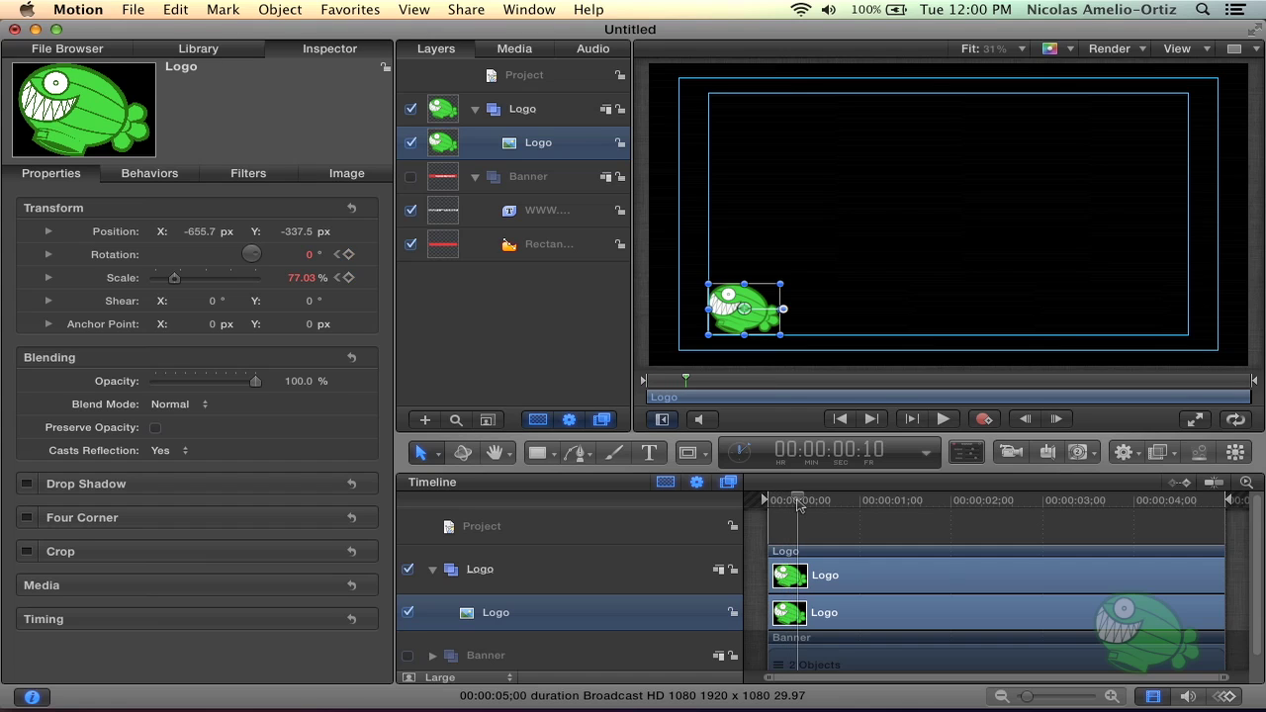
{"action": "left_click", "coordinate": [348, 254]}
{"action": "left_click", "coordinate": [348, 278]}
{"action": "left_click_drag", "start_coordinate": [798, 503], "coordinate": [606, 504]}
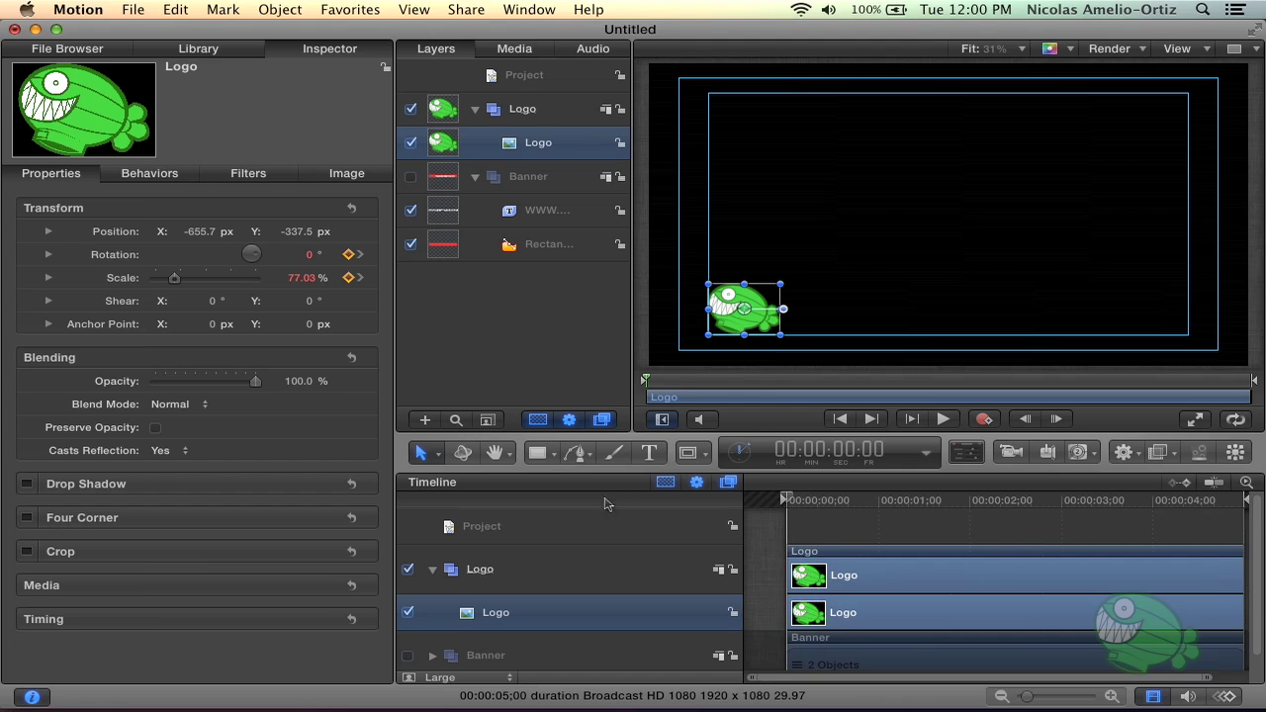
Set the logo's starting rotation to -360° and preview the spin
{"action": "left_click", "coordinate": [308, 256]}
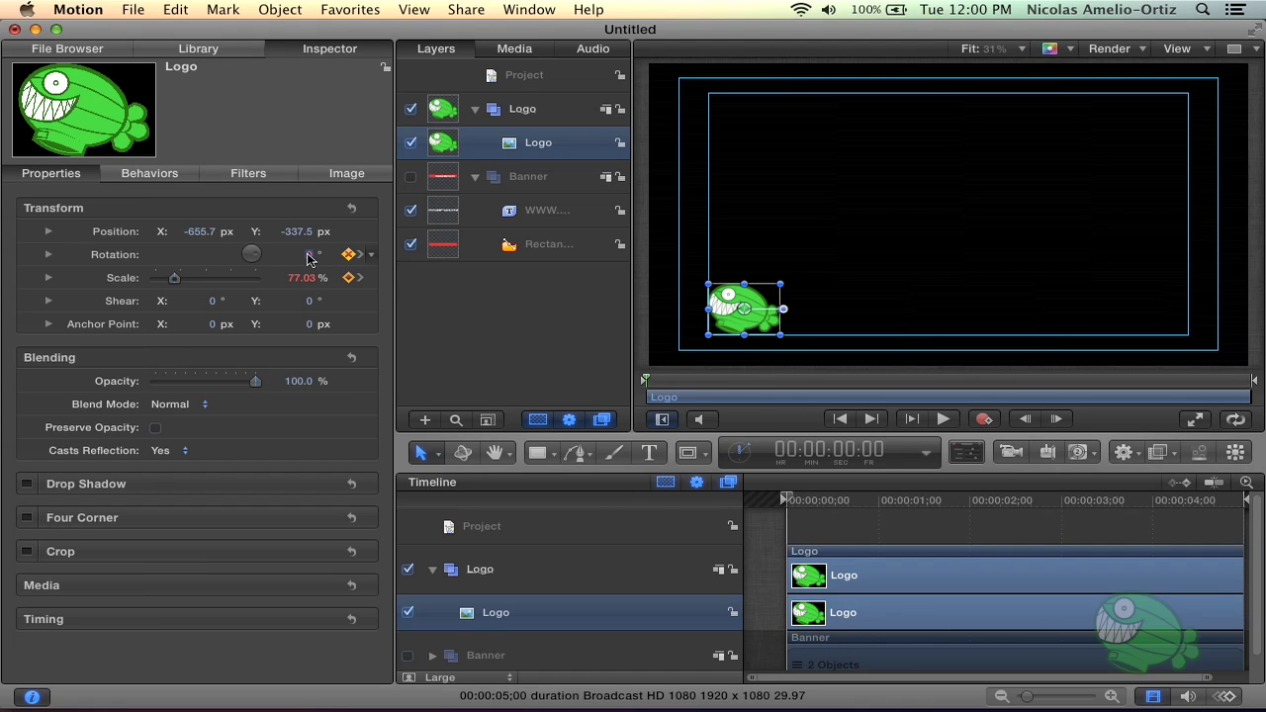
{"action": "double_click", "coordinate": [310, 255]}
{"action": "left_click_drag", "start_coordinate": [309, 259], "coordinate": [307, 259]}
{"action": "key", "text": "space"}
{"action": "key", "text": "space"}
Change the logo's starting rotation to 360° and replay the spin
{"action": "key", "text": "Home"}
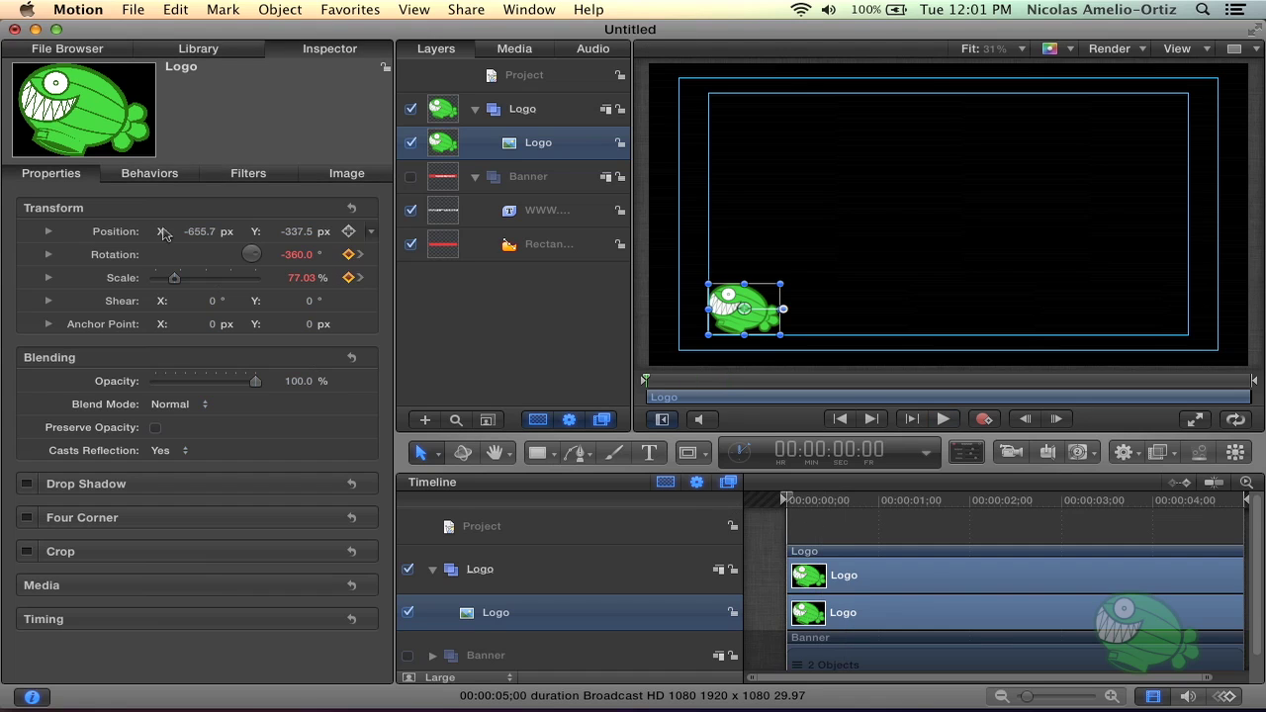
{"action": "key", "text": "space"}
{"action": "key", "text": "space"}
{"action": "key", "text": "Home"}
{"action": "left_click", "coordinate": [299, 255]}
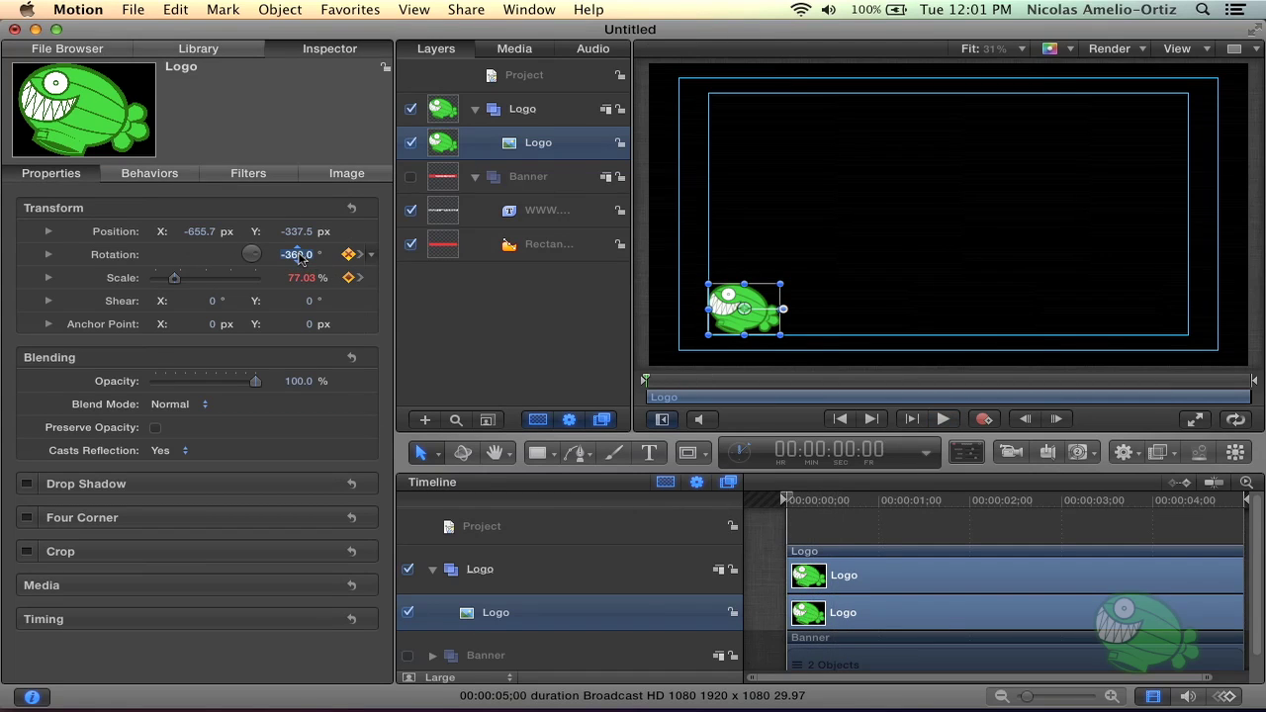
{"action": "type", "text": "3"}
{"action": "left_click", "coordinate": [811, 504]}
{"action": "key", "text": "space"}
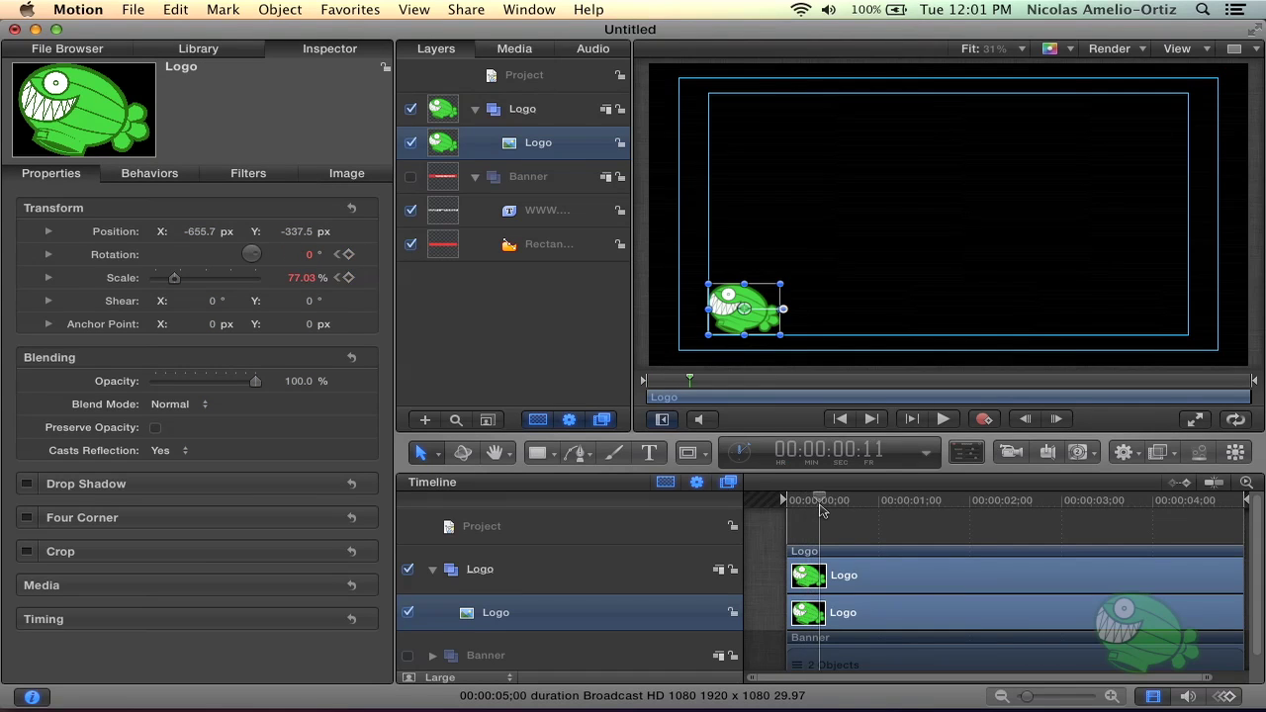
{"action": "key", "text": "space"}
{"action": "key", "text": "Home"}
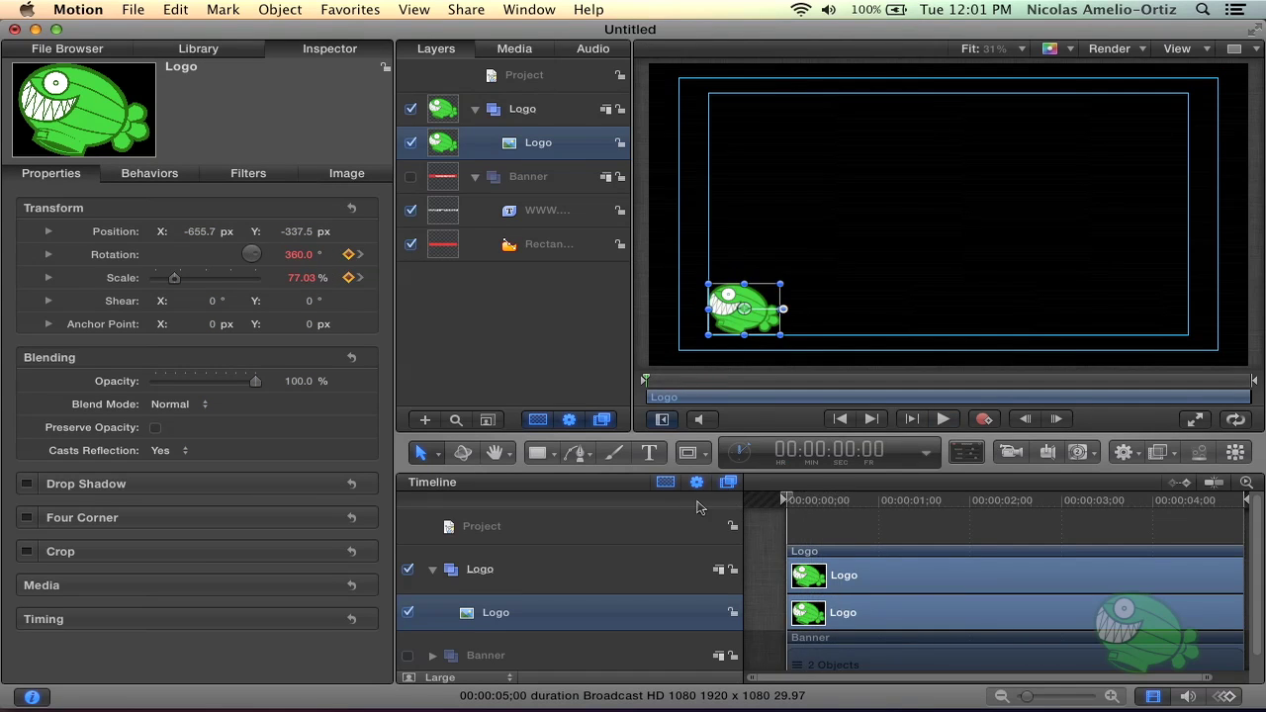
{"action": "key", "text": "space"}
{"action": "key", "text": "space"}
{"action": "key", "text": "Home"}
Set the logo's starting scale to 0% and preview it growing into view
{"action": "left_click", "coordinate": [304, 277]}
{"action": "key", "text": "Return"}
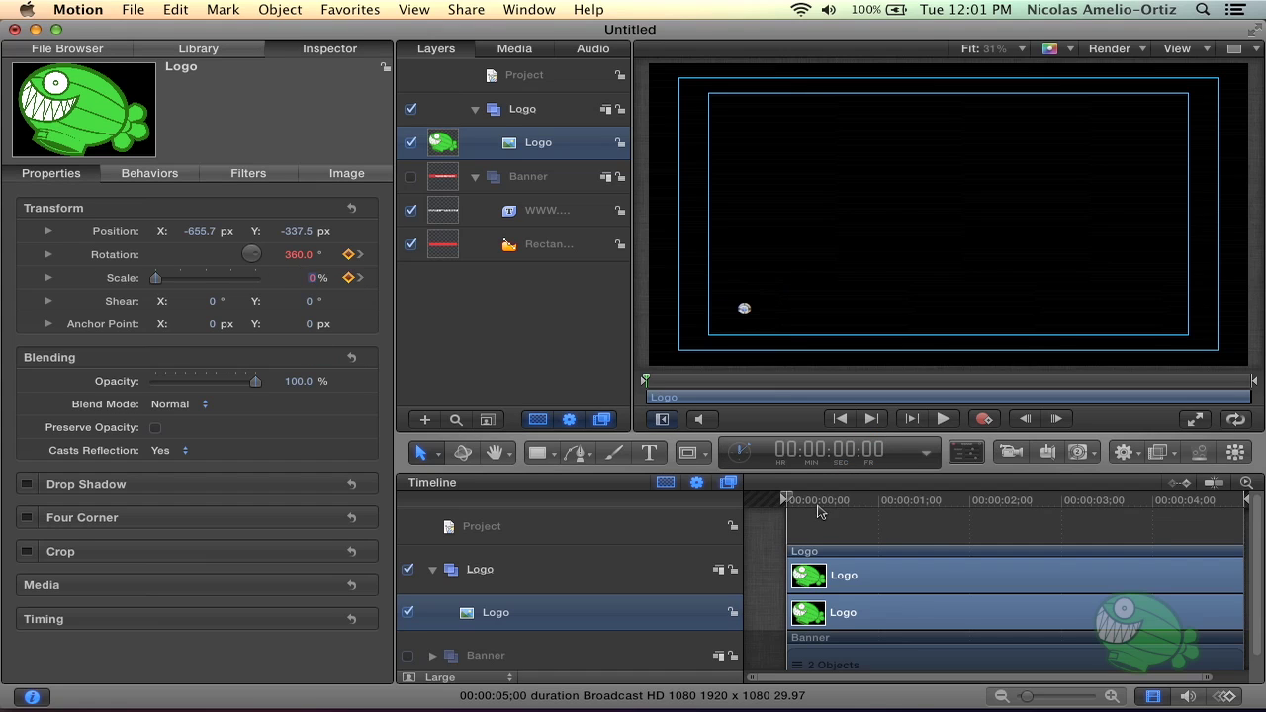
{"action": "key", "text": "space"}
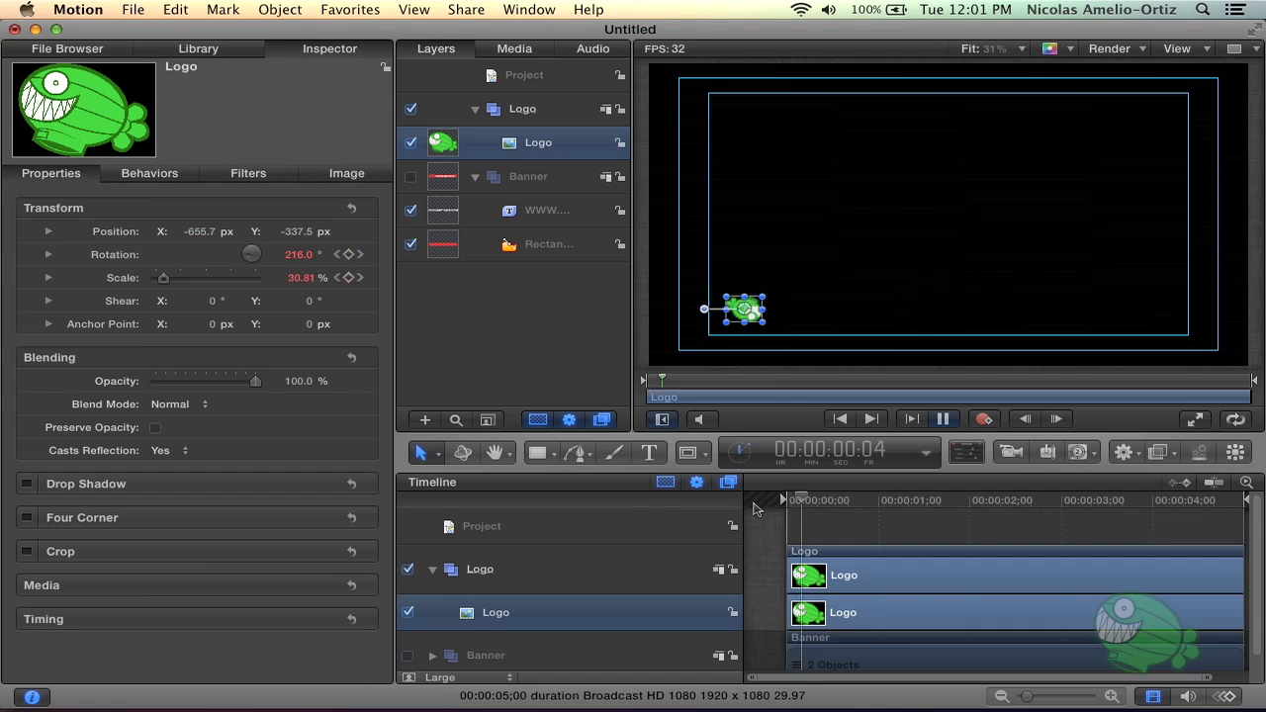
{"action": "key", "text": "space"}
{"action": "key", "text": "Home"}
{"action": "key", "text": "space"}
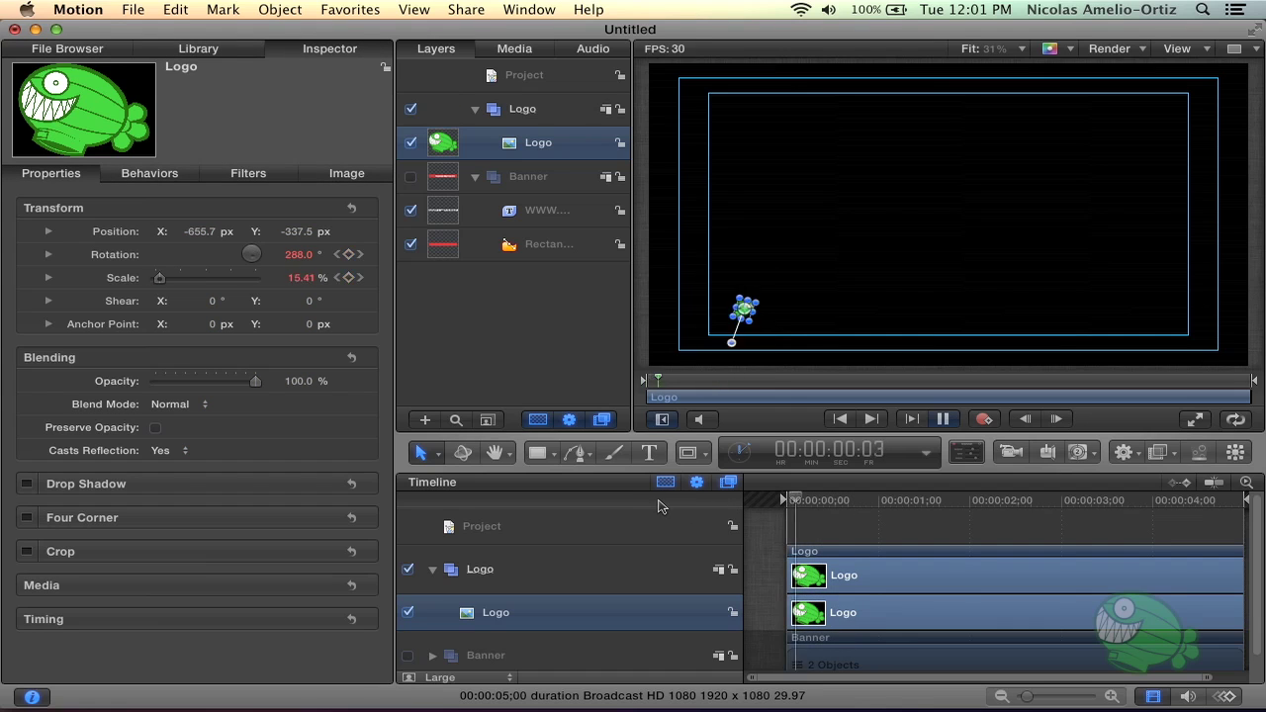
{"action": "key", "text": "space"}
Reselect the logo image and show its animation curves in the Keyframe Editor
{"action": "left_click", "coordinate": [804, 344]}
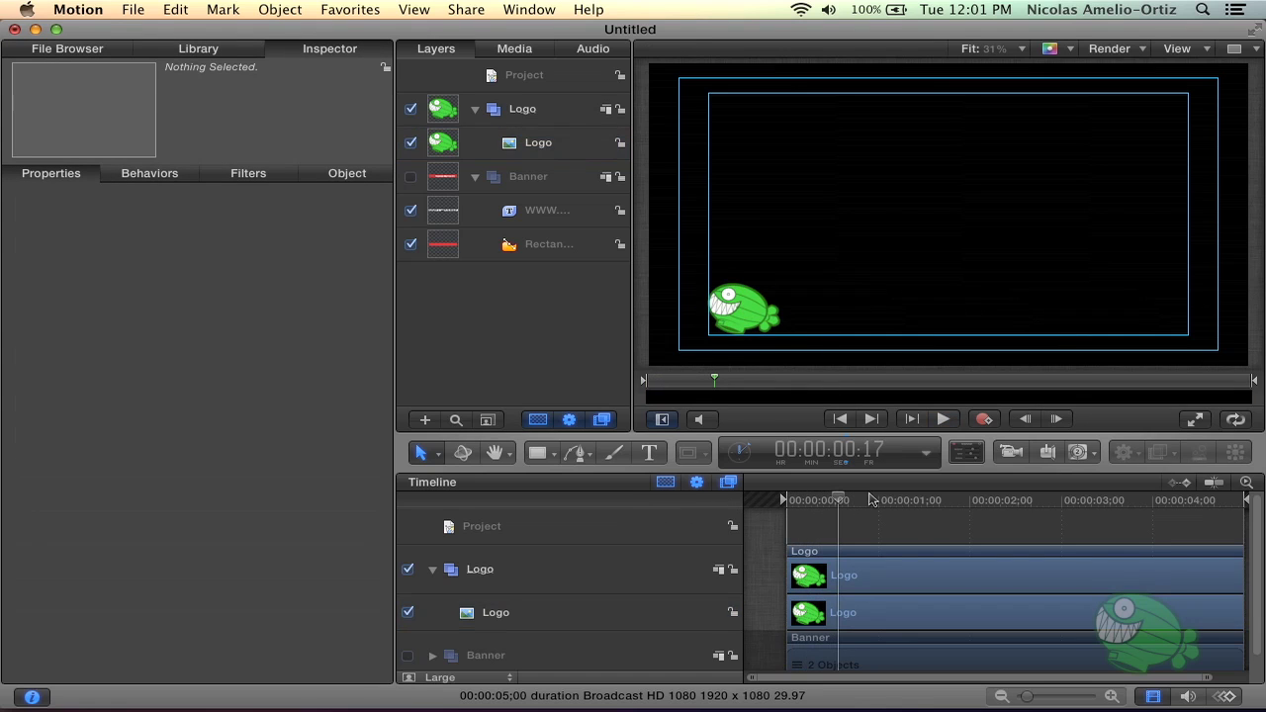
{"action": "left_click_drag", "start_coordinate": [796, 503], "coordinate": [806, 506]}
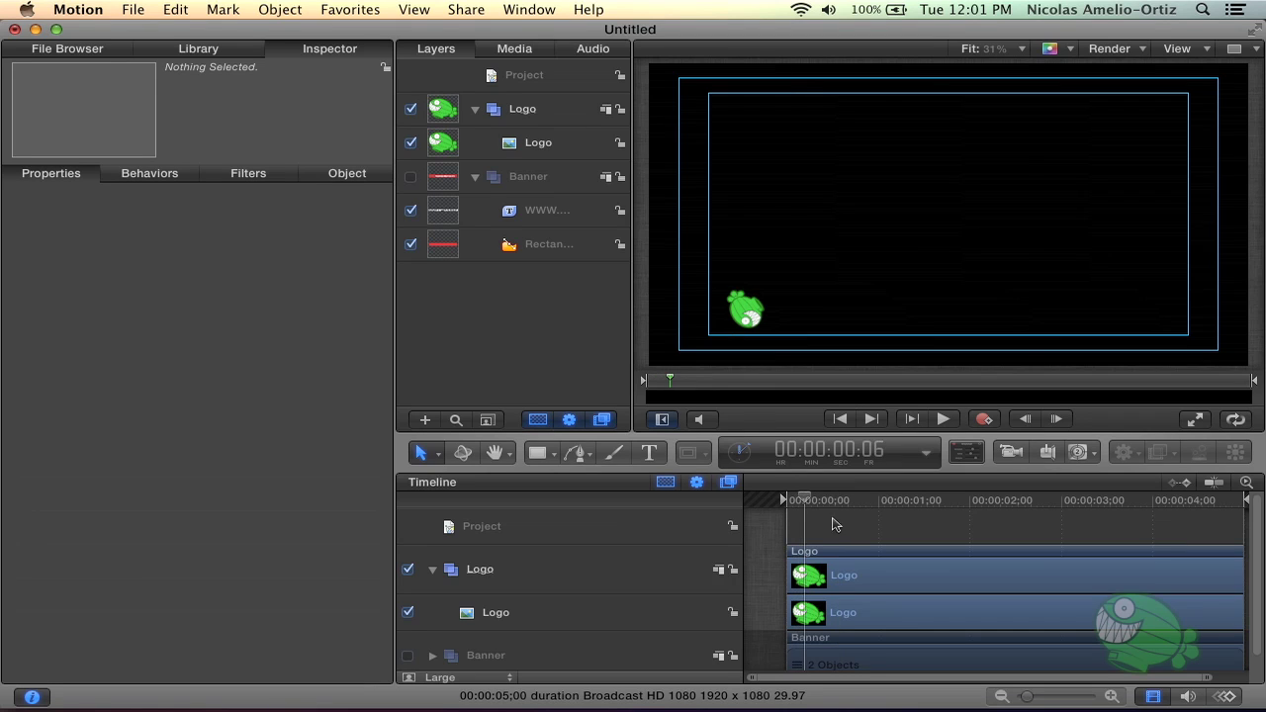
{"action": "left_click", "coordinate": [636, 619]}
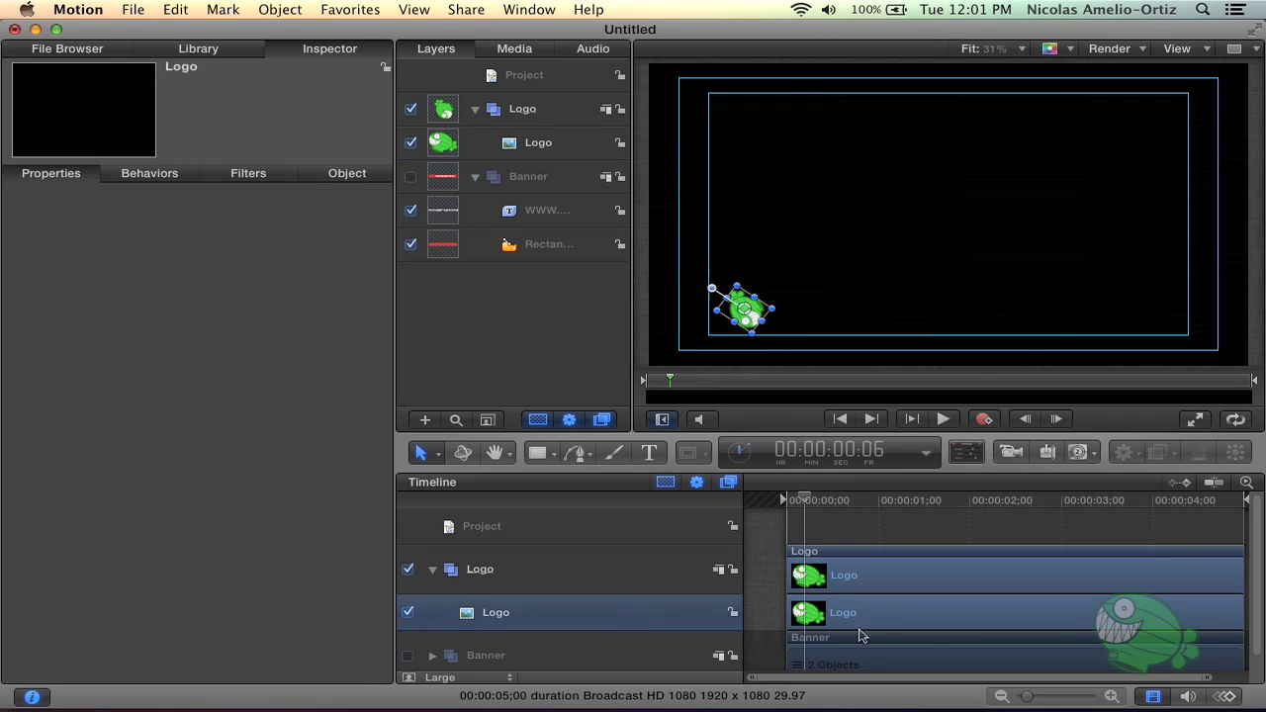
{"action": "left_click", "coordinate": [1227, 697]}
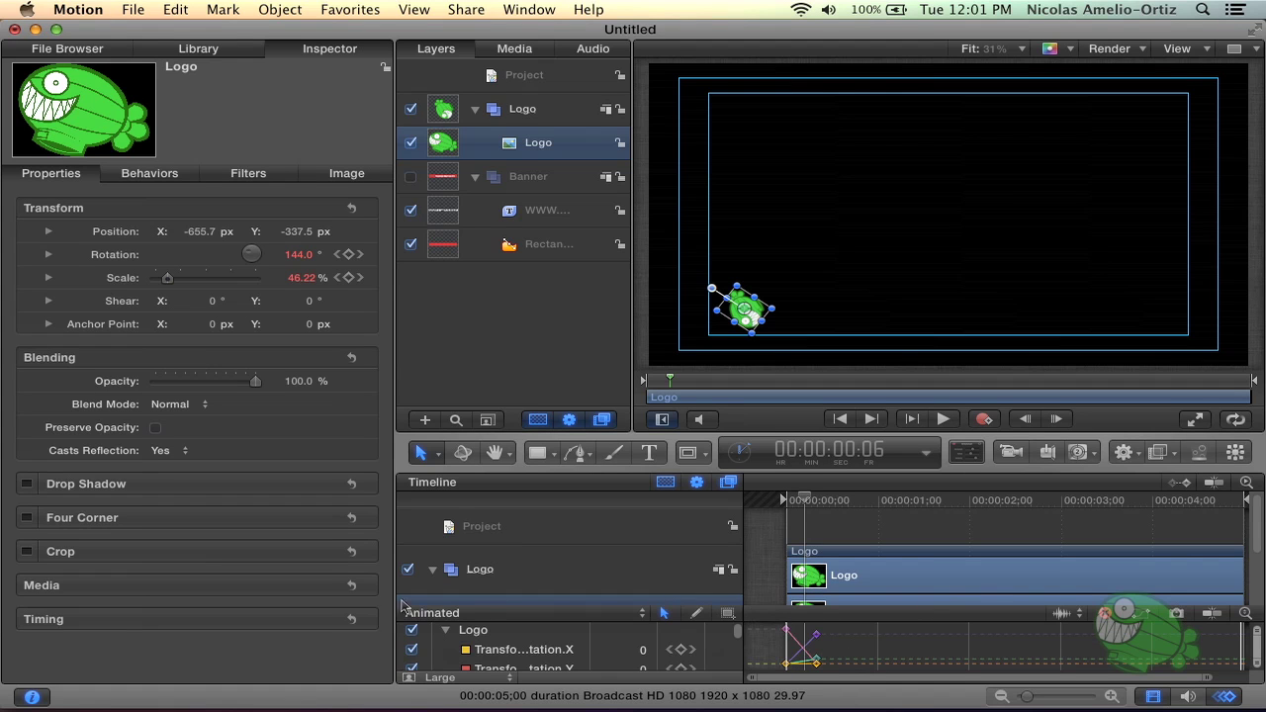
Enlarge the timeline, select all logo keyframes, and set their interpolation to Bezier
{"action": "key", "text": "super+1"}
{"action": "key", "text": "super+1"}
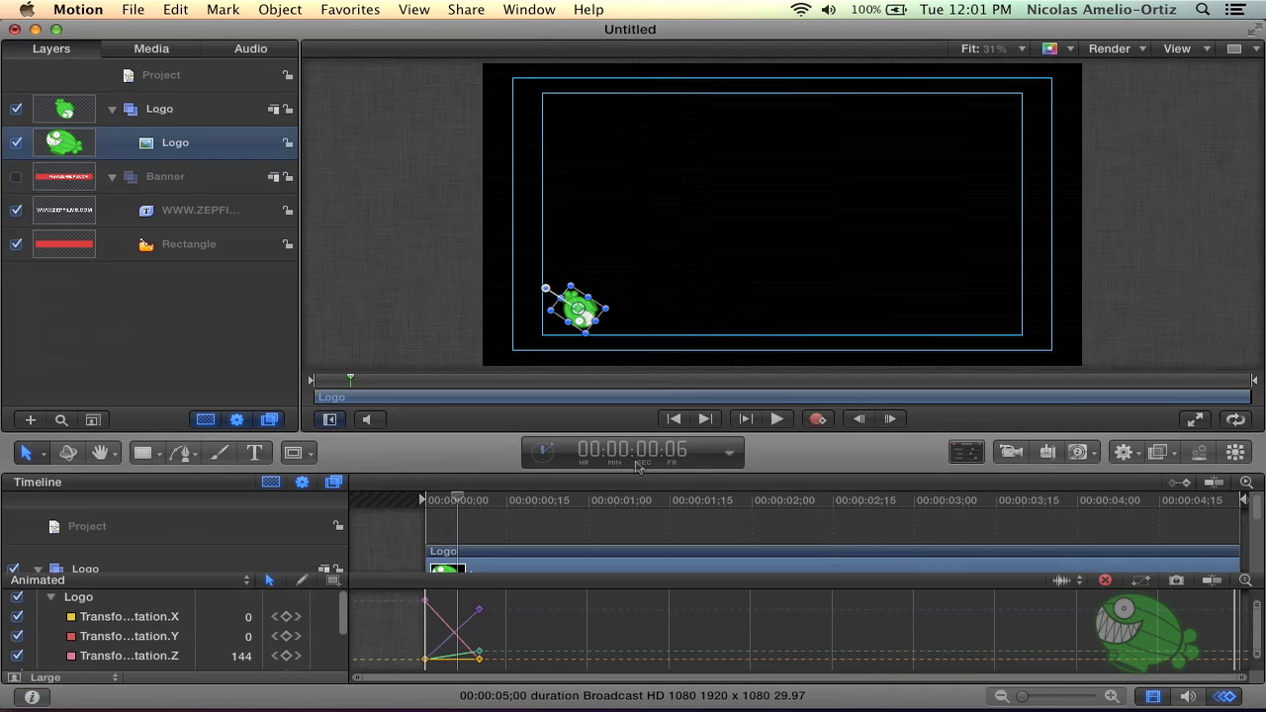
{"action": "left_click_drag", "start_coordinate": [430, 435], "coordinate": [427, 362]}
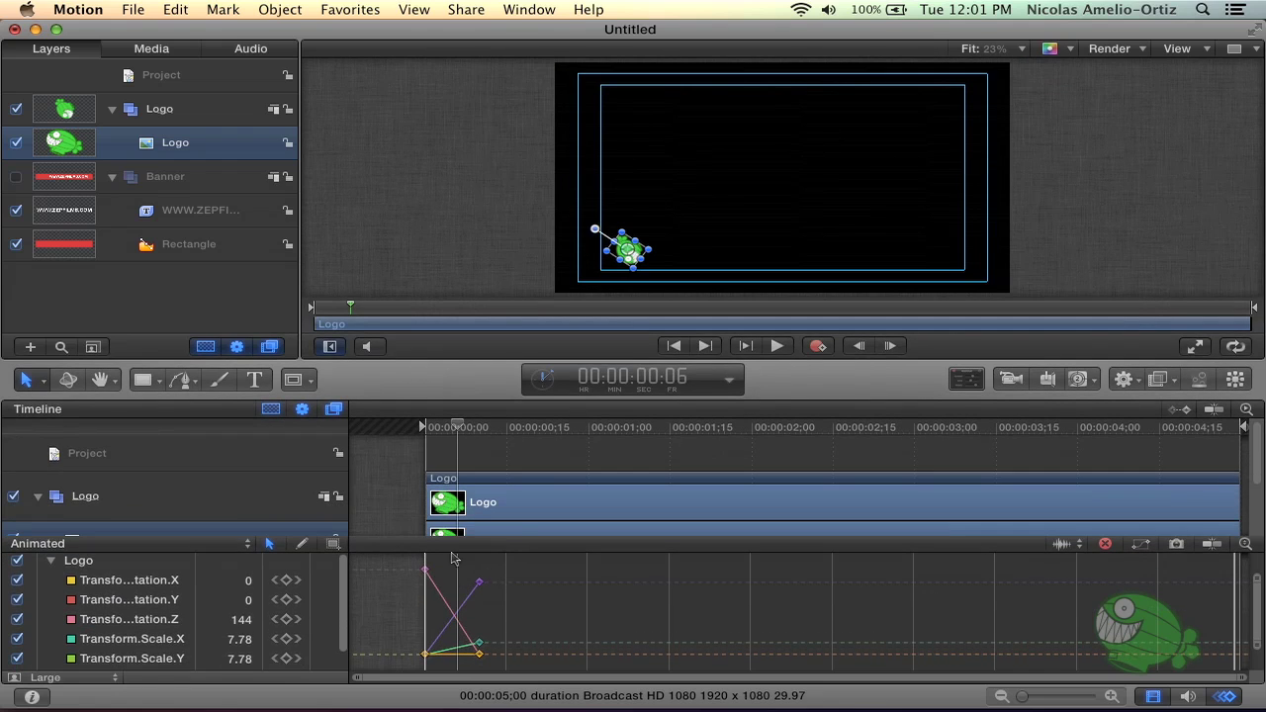
{"action": "left_click_drag", "start_coordinate": [503, 584], "coordinate": [483, 670]}
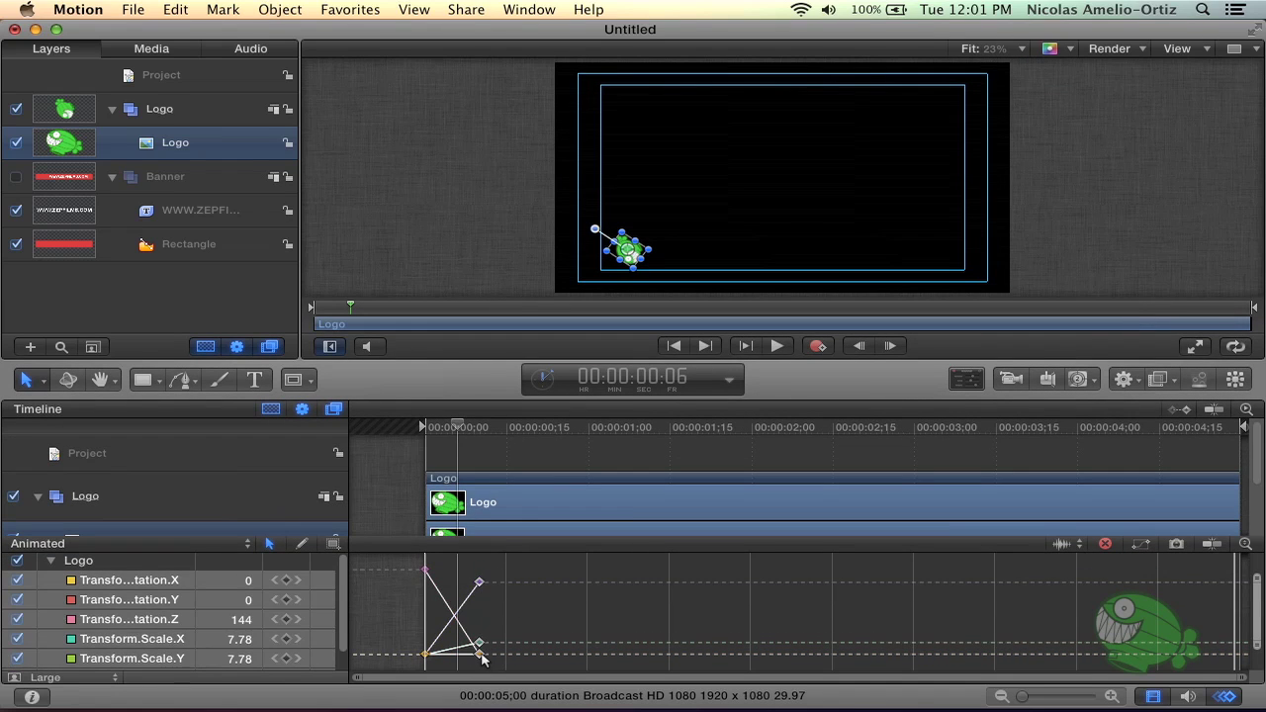
{"action": "right_click", "coordinate": [481, 586]}
{"action": "mouse_move", "coordinate": [534, 656]}
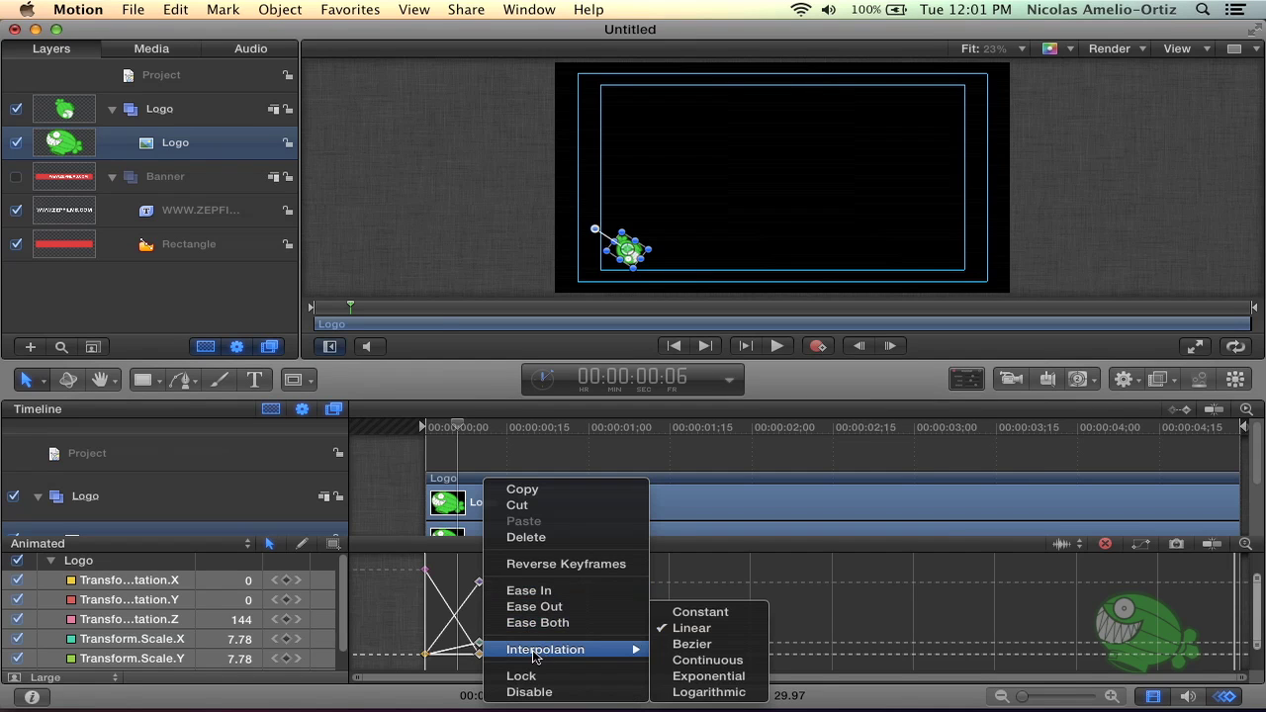
{"action": "left_click", "coordinate": [694, 650]}
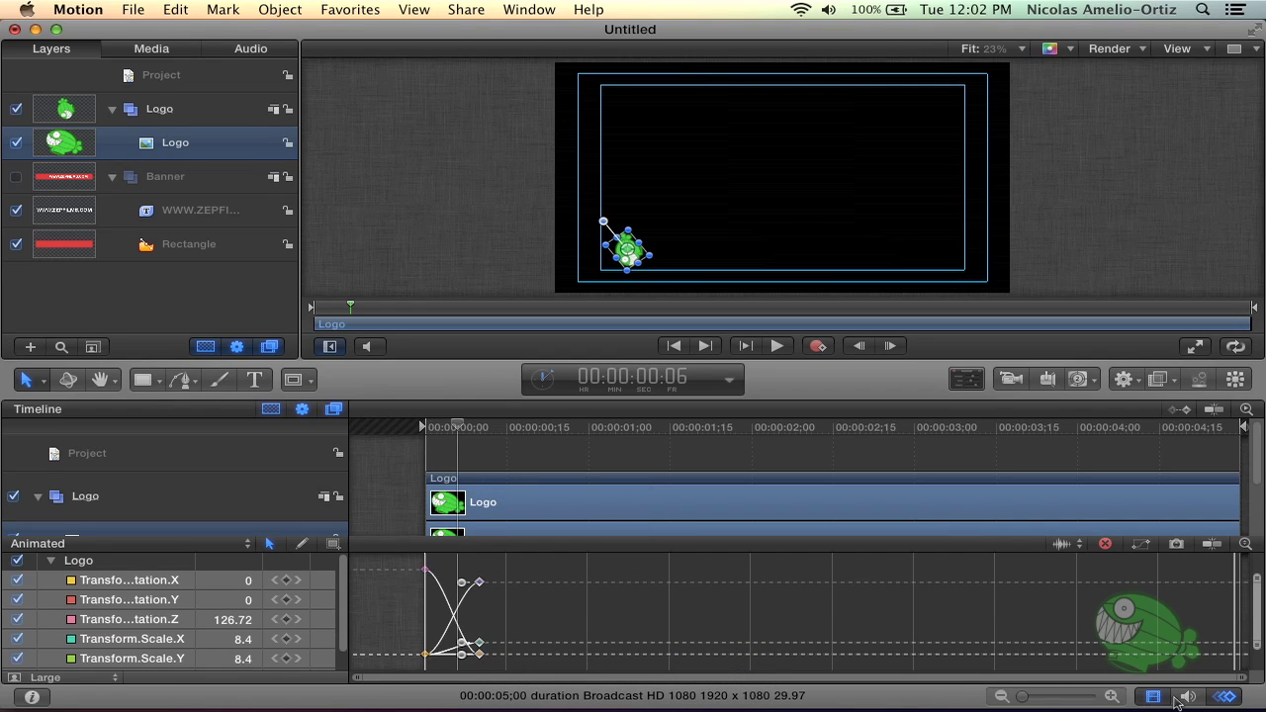
{"action": "left_click", "coordinate": [1227, 698]}
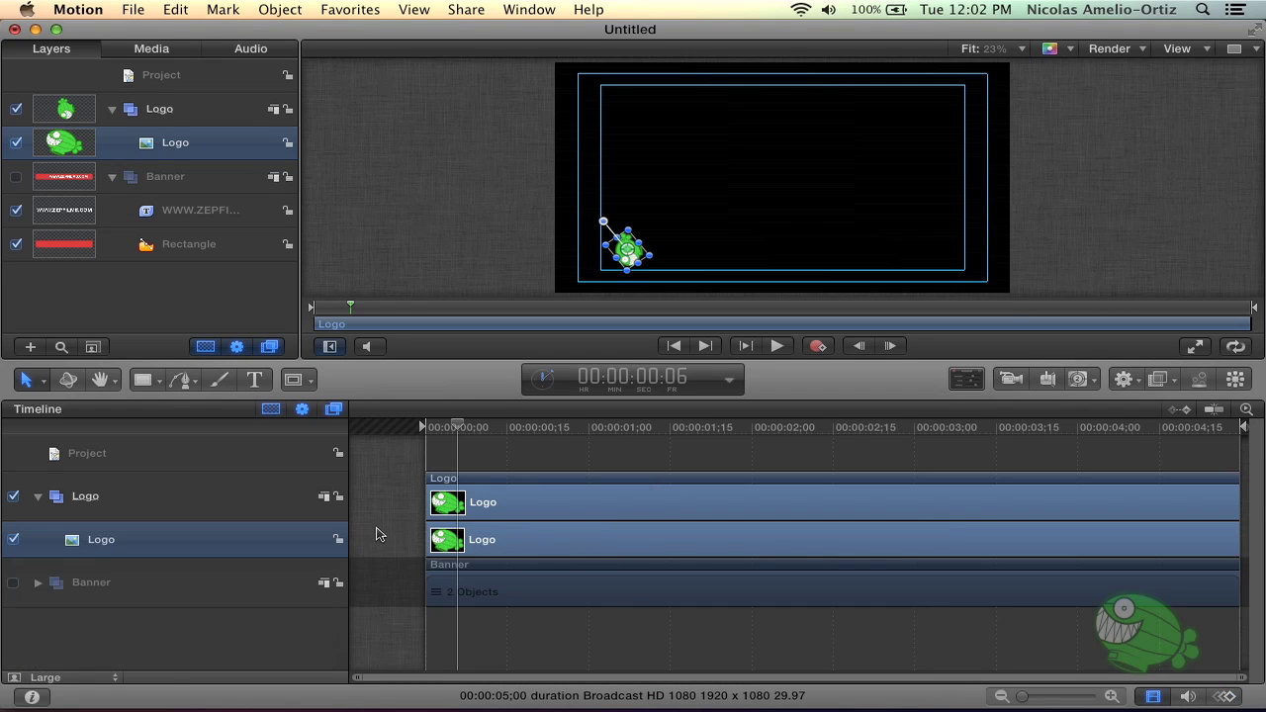
Replay the finished logo animation, collapse Logo, and tick the Banner group's visibility checkbox
{"action": "key", "text": "super+1"}
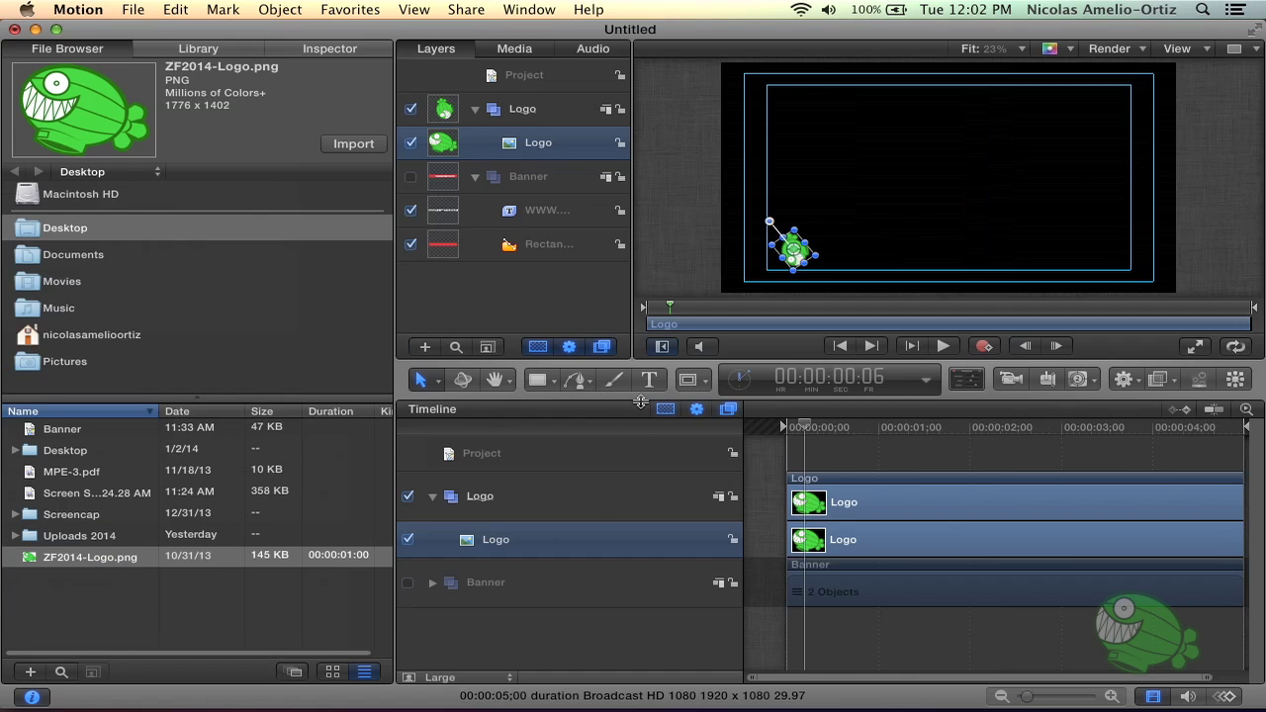
{"action": "key", "text": "super+1"}
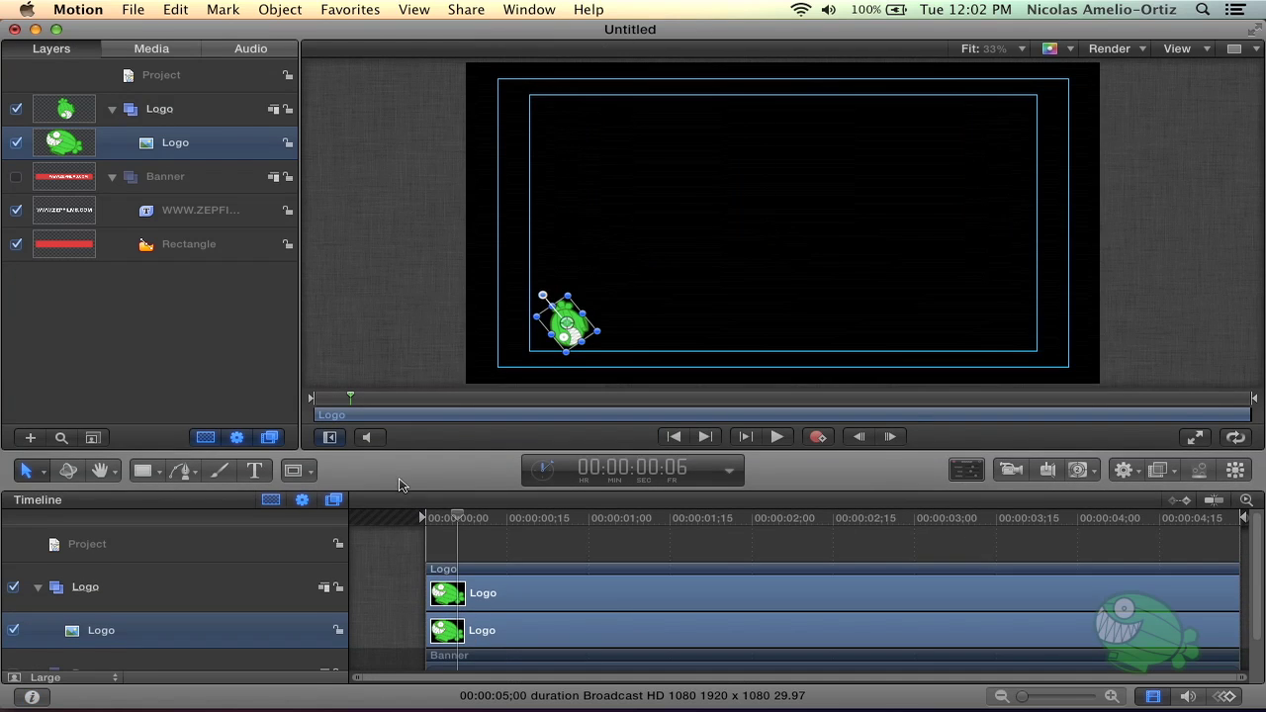
{"action": "left_click_drag", "start_coordinate": [400, 485], "coordinate": [399, 480]}
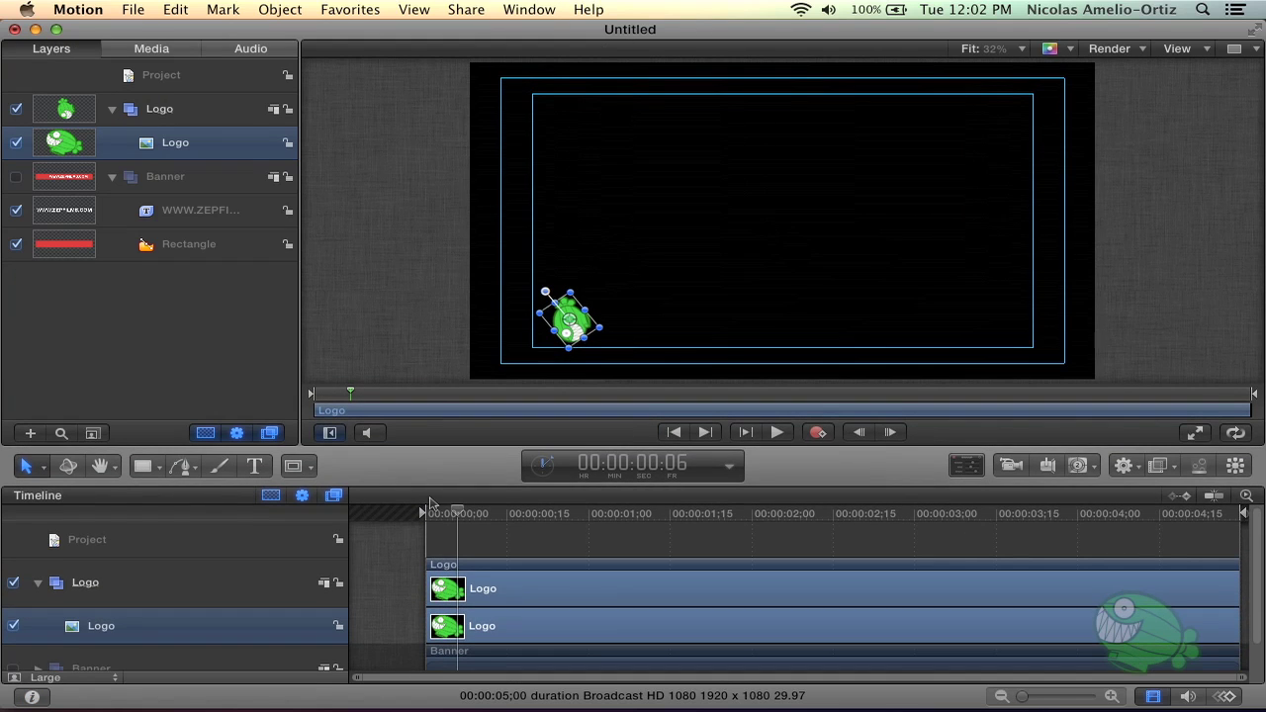
{"action": "left_click_drag", "start_coordinate": [445, 519], "coordinate": [387, 508]}
{"action": "left_click", "coordinate": [406, 346]}
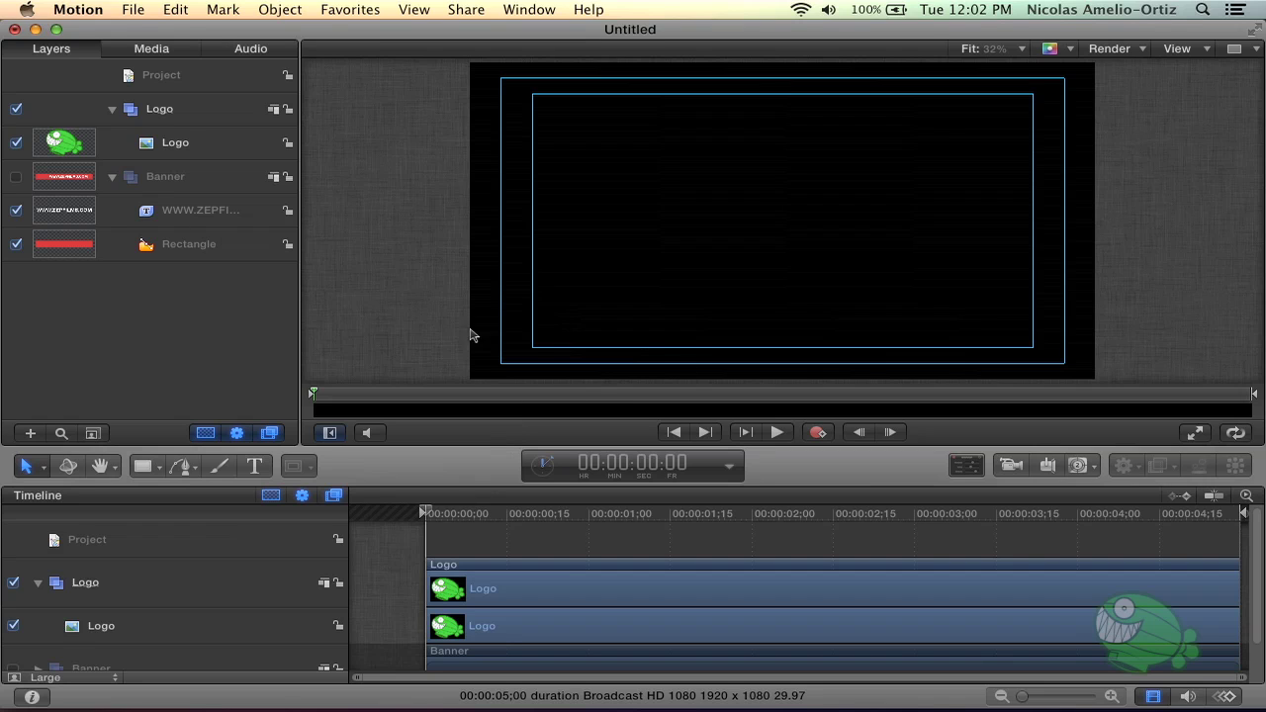
{"action": "key", "text": "space"}
{"action": "key", "text": "space"}
{"action": "left_click_drag", "start_coordinate": [509, 516], "coordinate": [426, 530]}
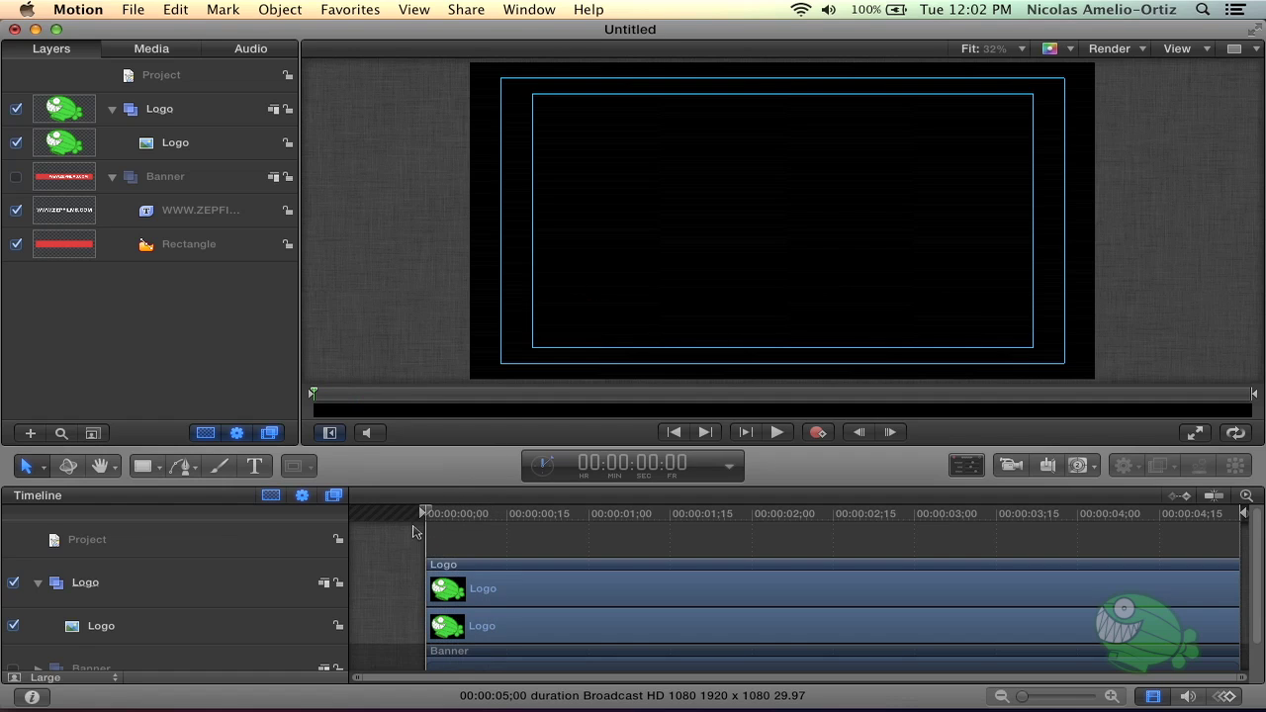
{"action": "left_click", "coordinate": [36, 585]}
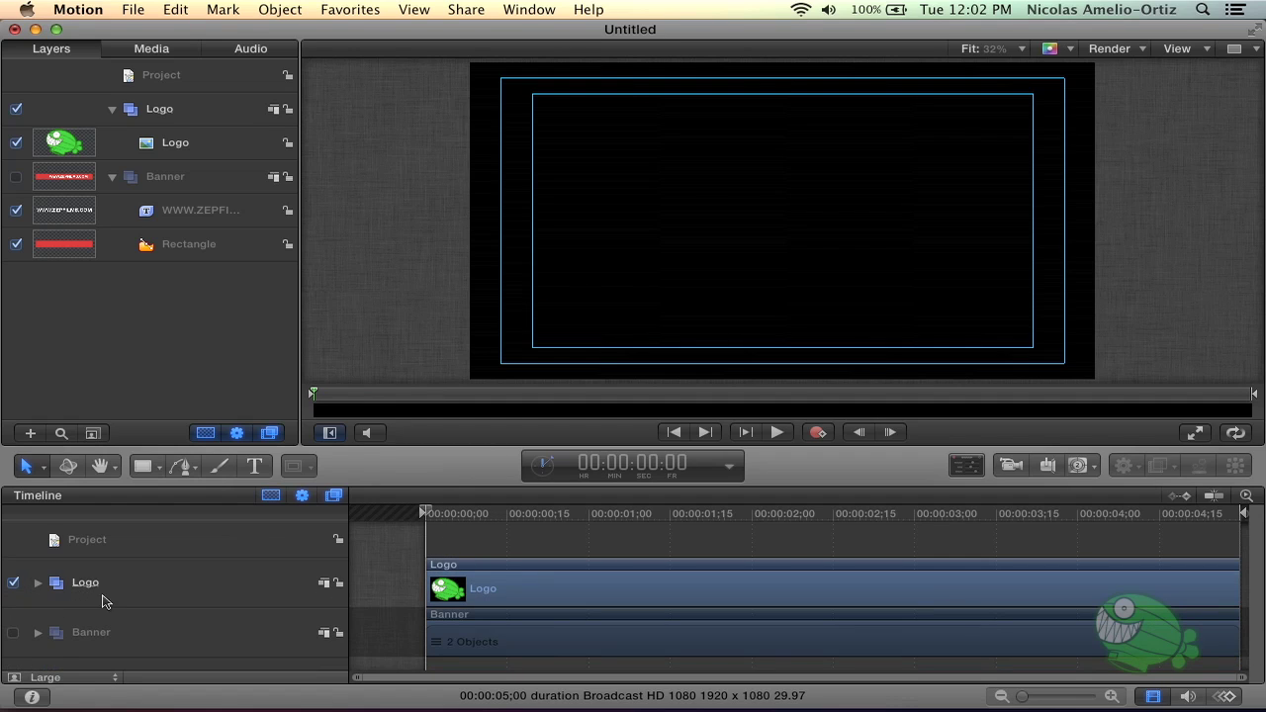
{"action": "left_click", "coordinate": [14, 633]}
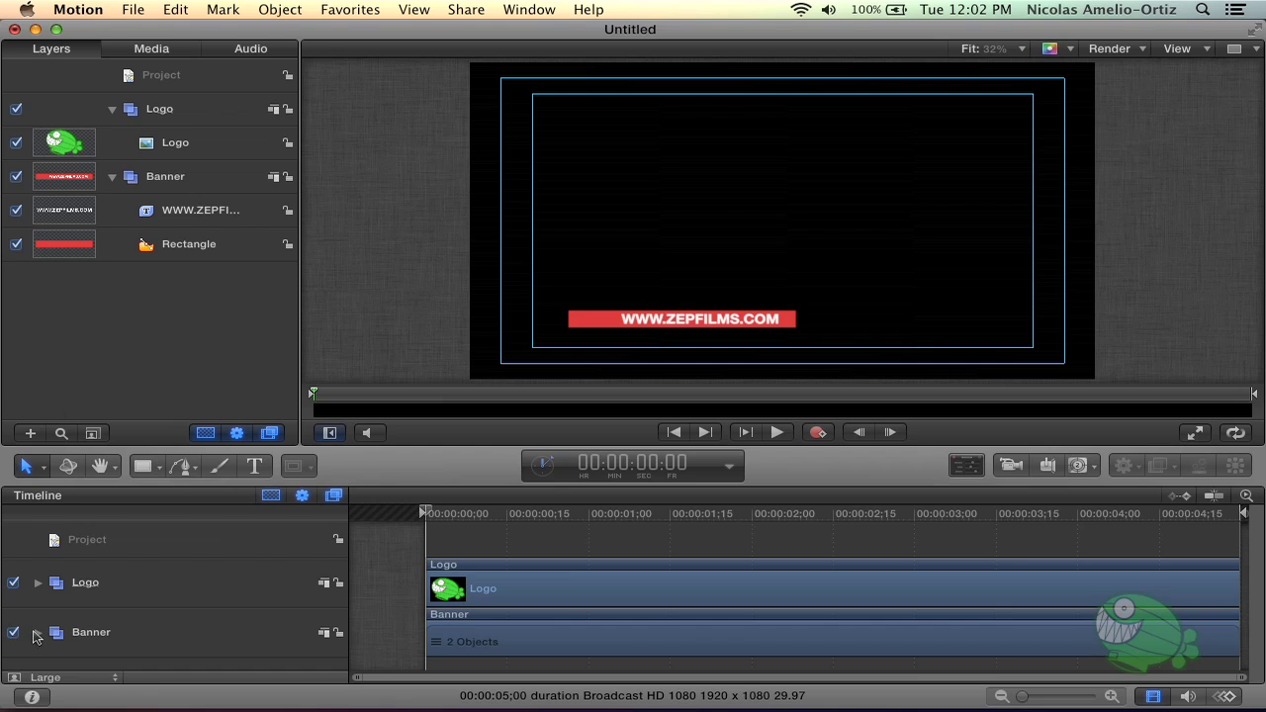
Select the Banner group at frame 10 and show its transform properties in the Inspector
{"action": "left_click", "coordinate": [131, 628]}
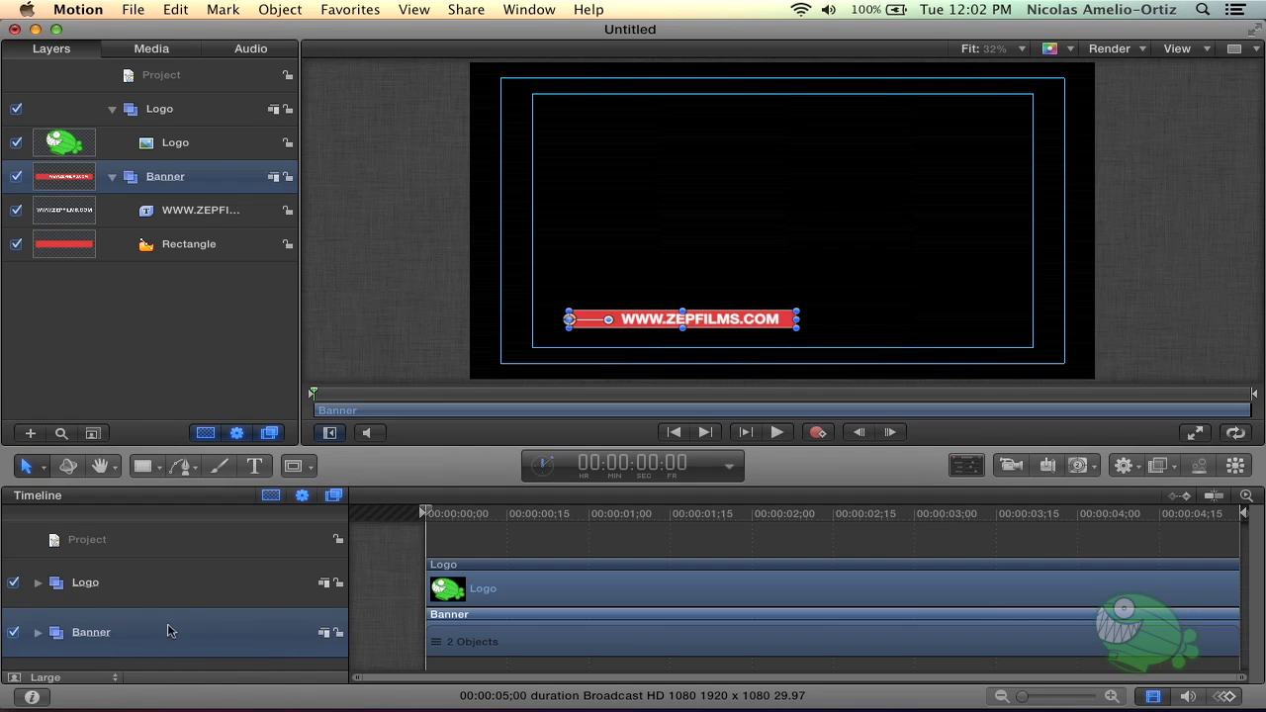
{"action": "left_click", "coordinate": [38, 632]}
{"action": "scroll", "coordinate": [105, 651], "scroll_direction": "down", "scroll_amount": 2}
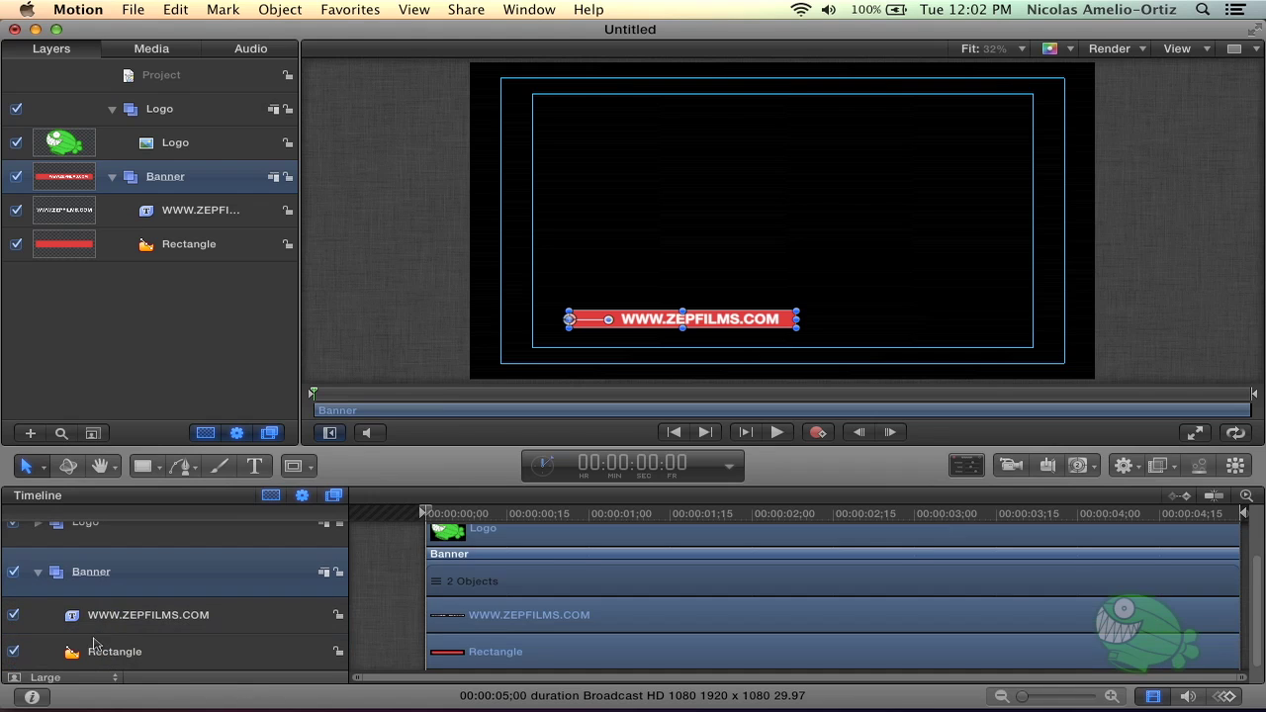
{"action": "left_click", "coordinate": [38, 574]}
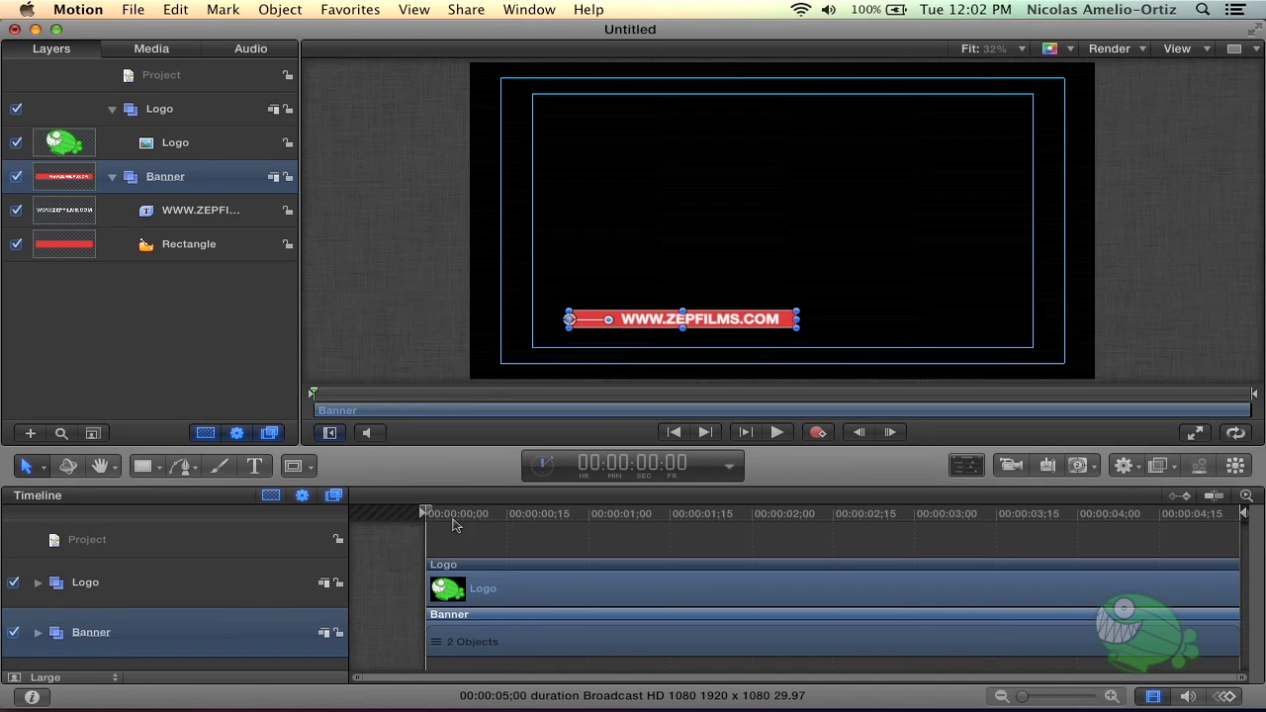
{"action": "left_click_drag", "start_coordinate": [446, 518], "coordinate": [481, 513]}
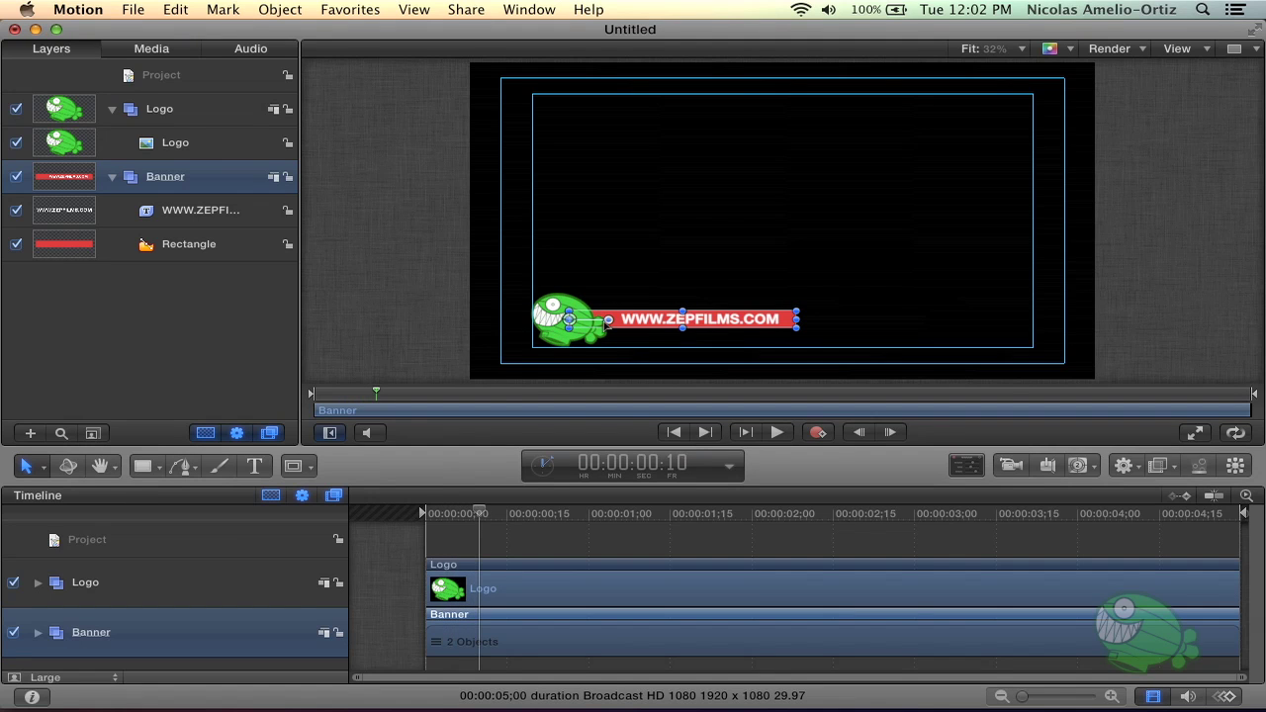
{"action": "key", "text": "super+1"}
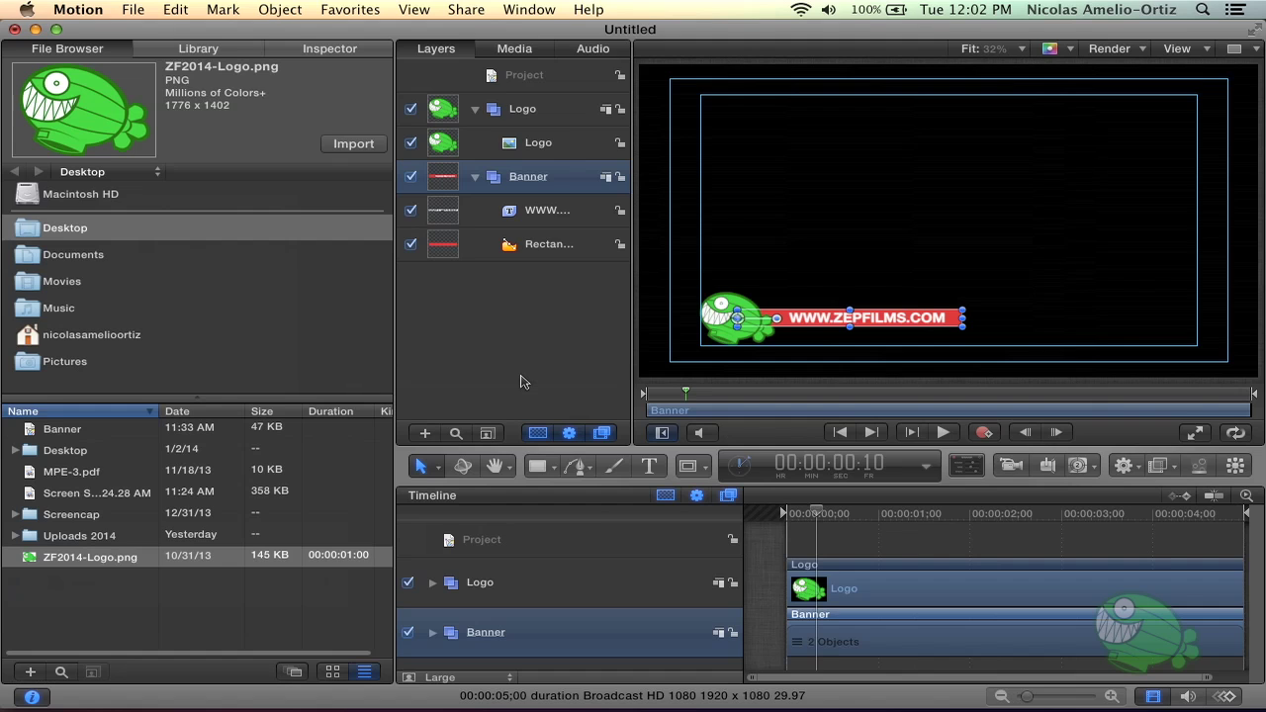
{"action": "left_click", "coordinate": [329, 49]}
Keyframe the banner's Rotation at frames 10 and 0, with 90° at frame 0
{"action": "mouse_move", "coordinate": [275, 283]}
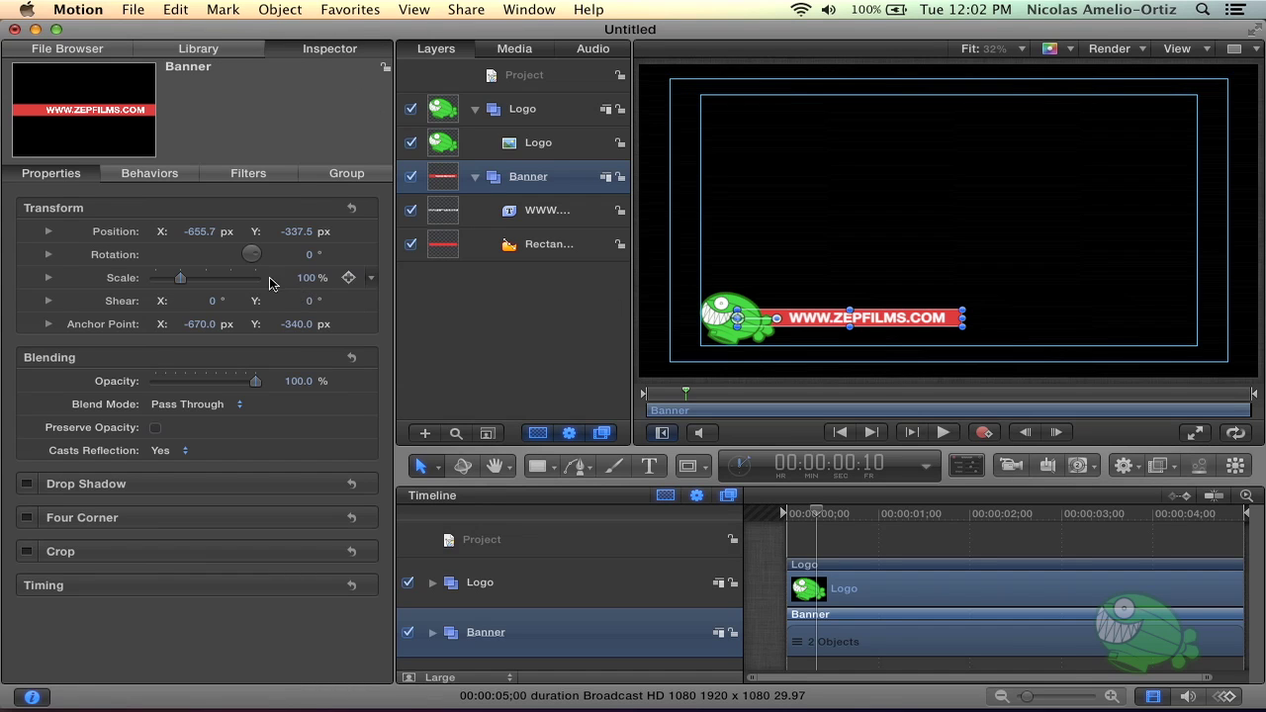
{"action": "left_click", "coordinate": [348, 255]}
{"action": "left_click", "coordinate": [792, 513]}
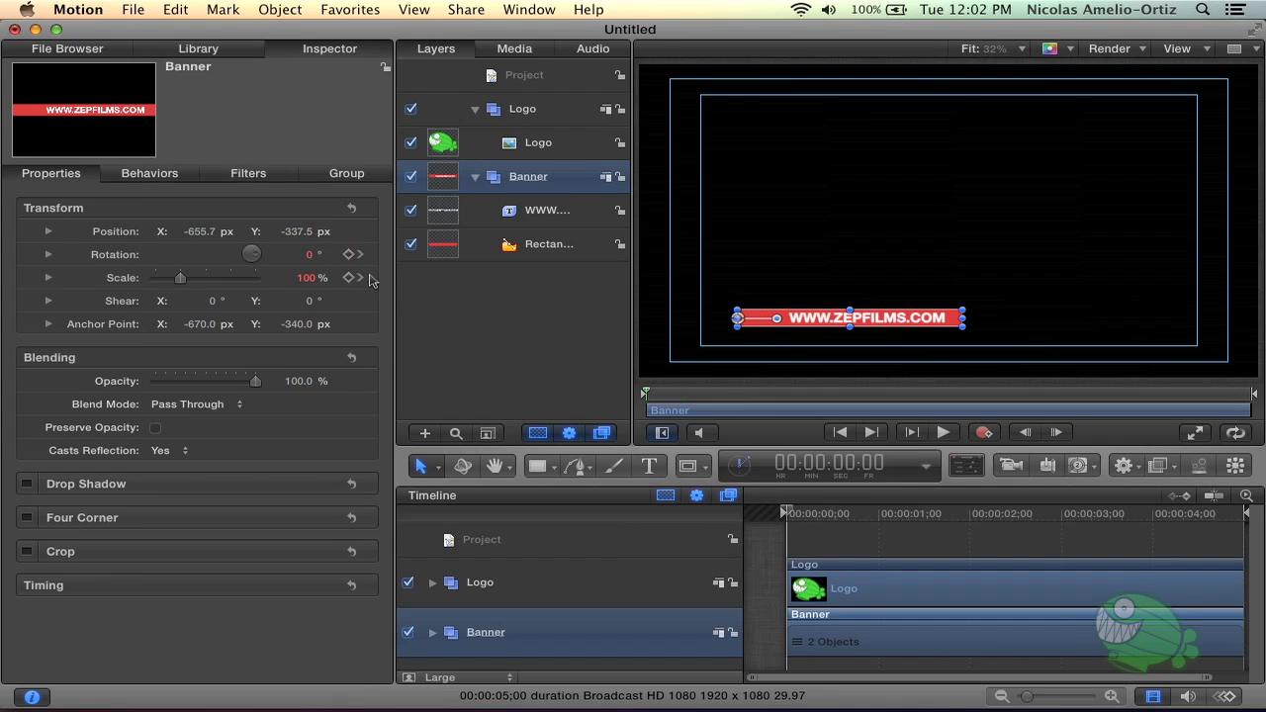
{"action": "left_click", "coordinate": [346, 256]}
{"action": "left_click", "coordinate": [311, 259]}
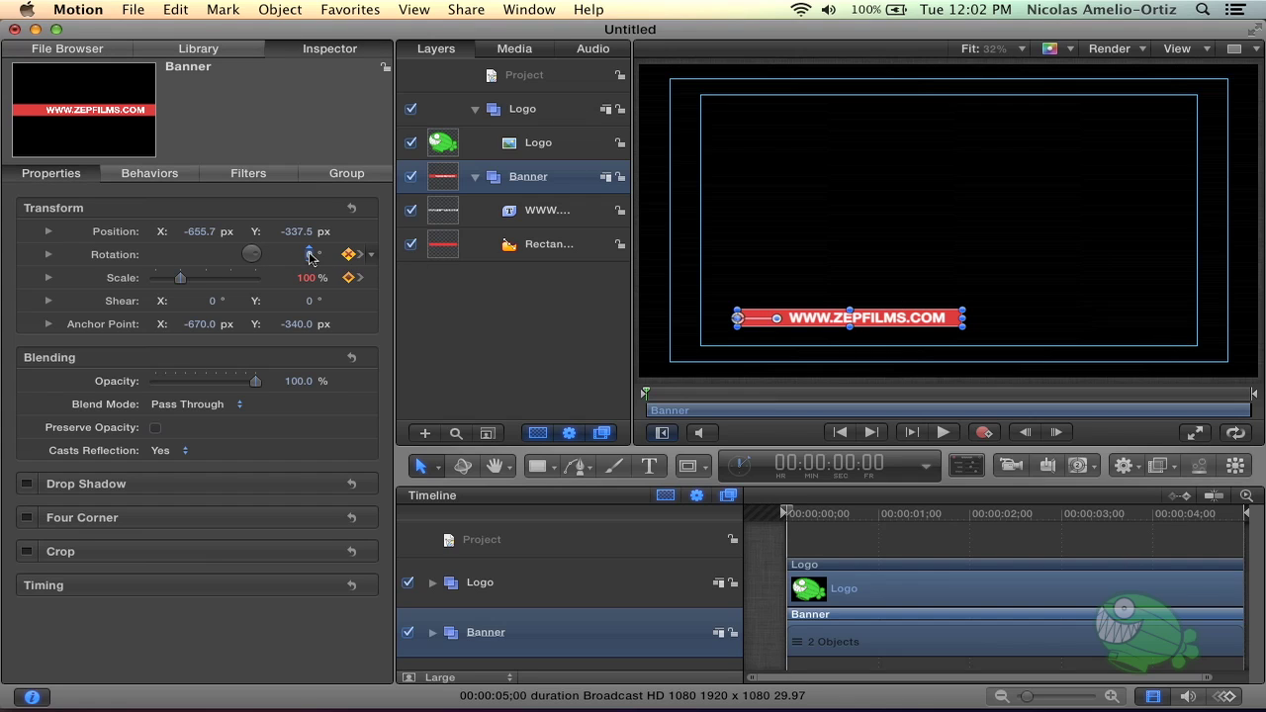
{"action": "type", "text": "-10"}
{"action": "key", "text": "Return"}
{"action": "left_click_drag", "start_coordinate": [308, 258], "coordinate": [308, 257]}
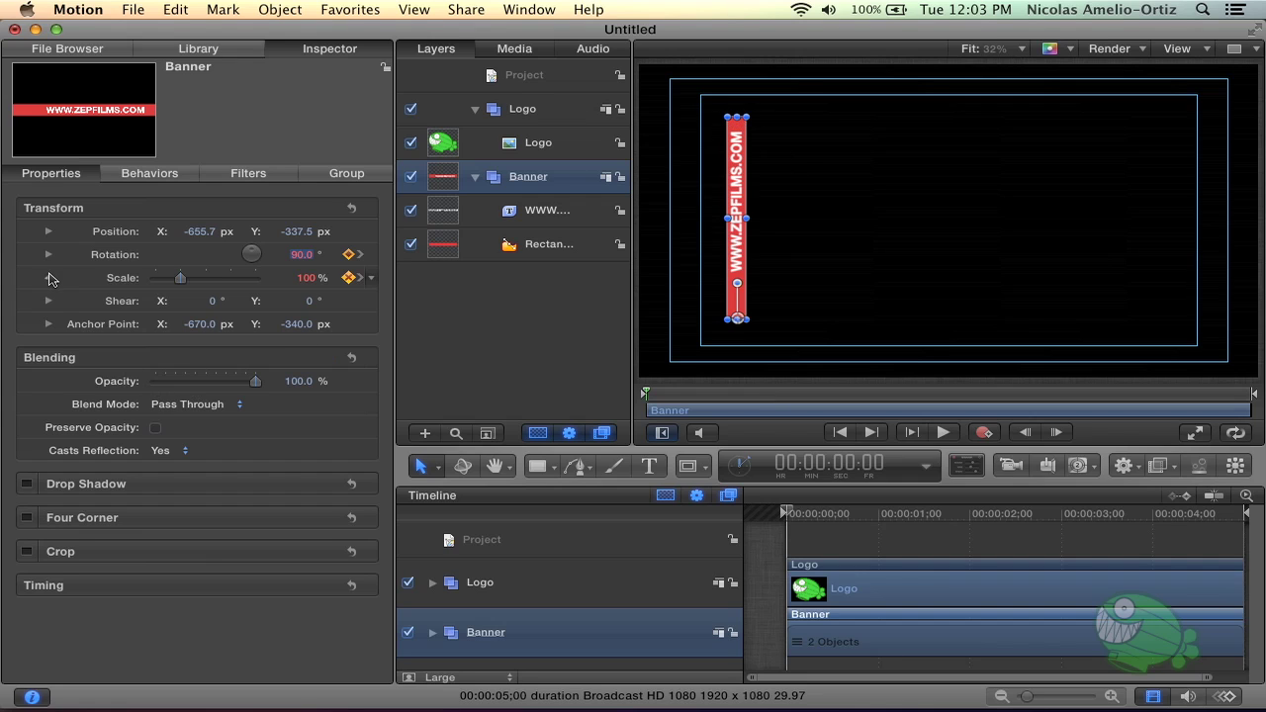
Set the banner's Scale X to 0% at frame 0
{"action": "left_click", "coordinate": [47, 278]}
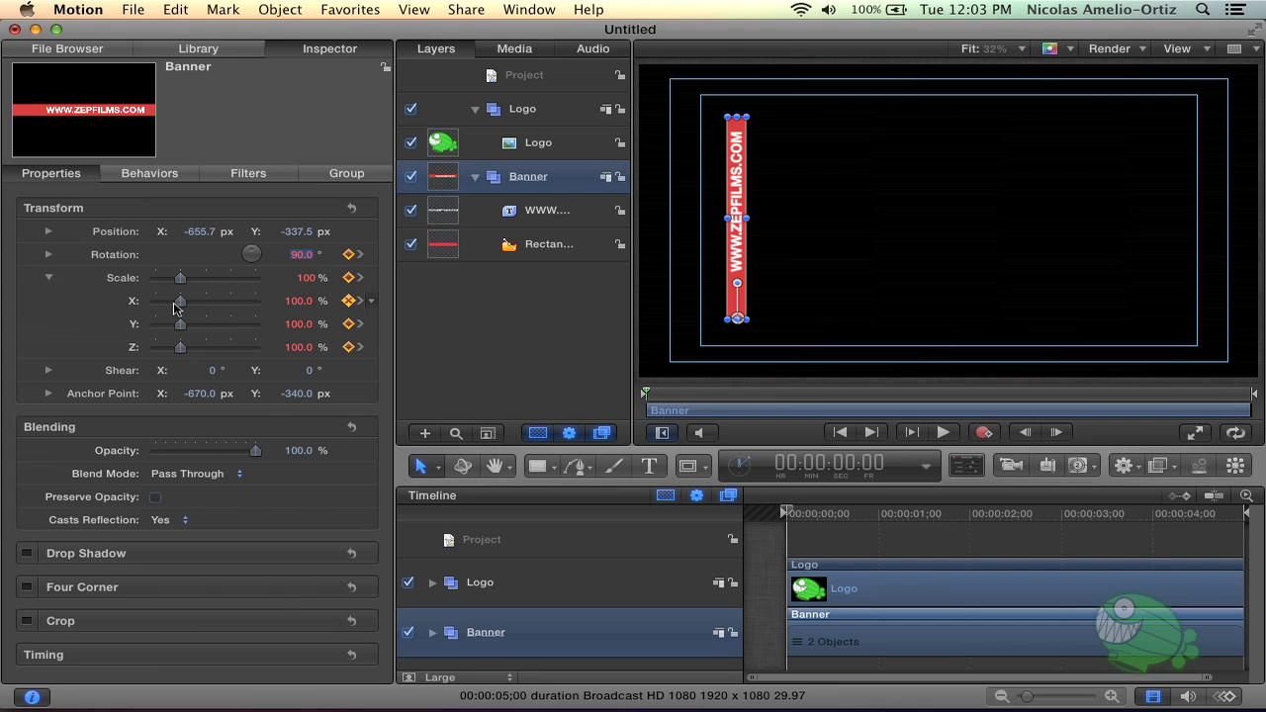
{"action": "mouse_move", "coordinate": [179, 303]}
{"action": "left_mouse_down"}
{"action": "mouse_move", "coordinate": [194, 303]}
{"action": "mouse_move", "coordinate": [150, 299]}
{"action": "left_mouse_up"}
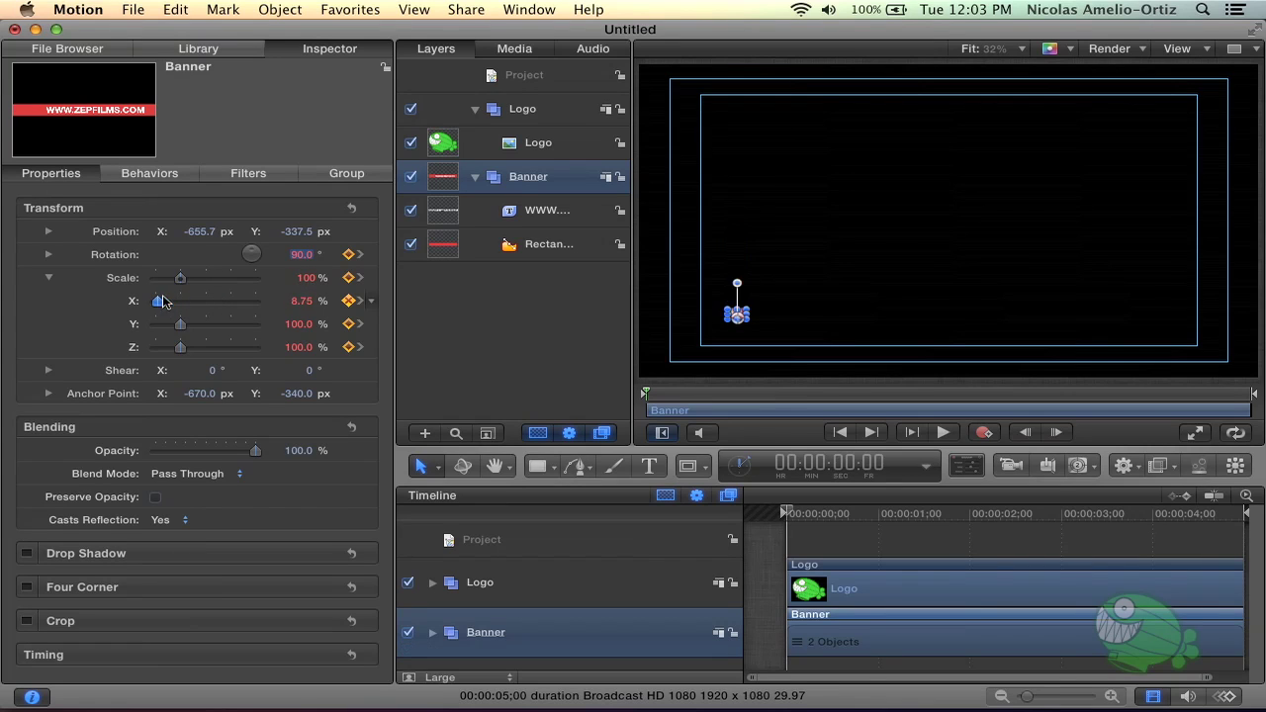
{"action": "left_click_drag", "start_coordinate": [151, 300], "coordinate": [137, 303]}
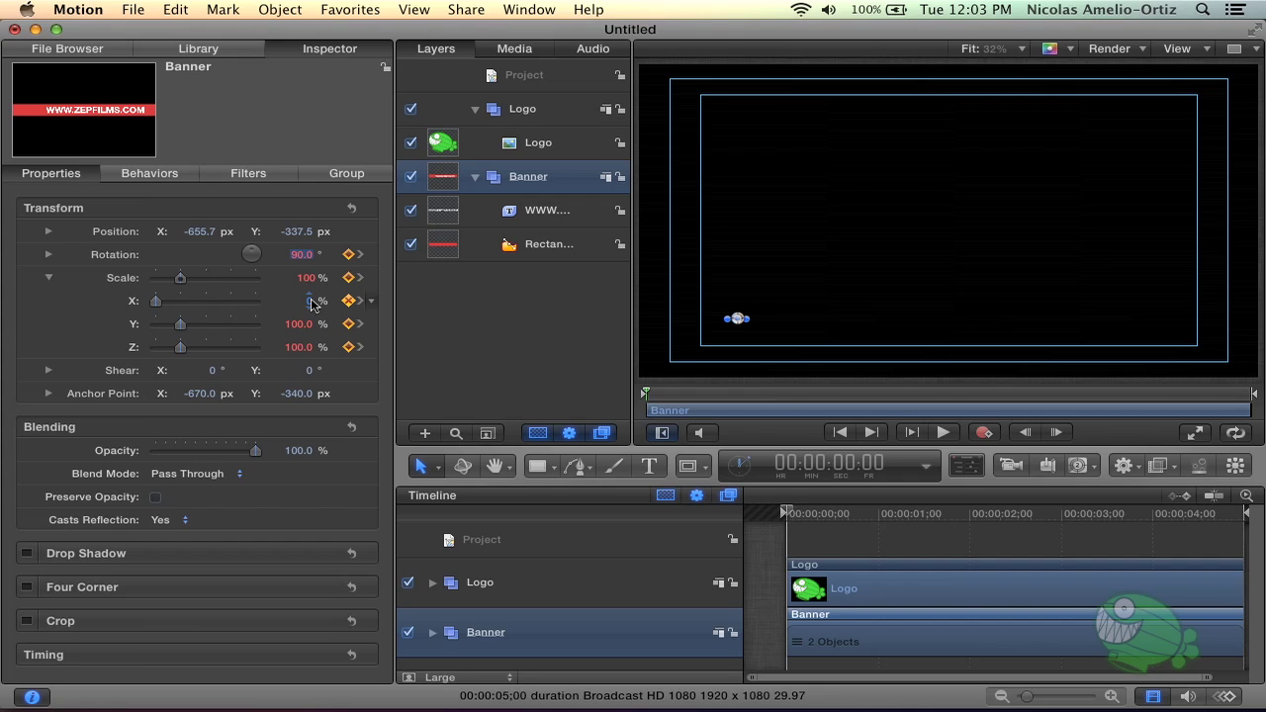
{"action": "key", "text": "Return"}
{"action": "left_click", "coordinate": [810, 302]}
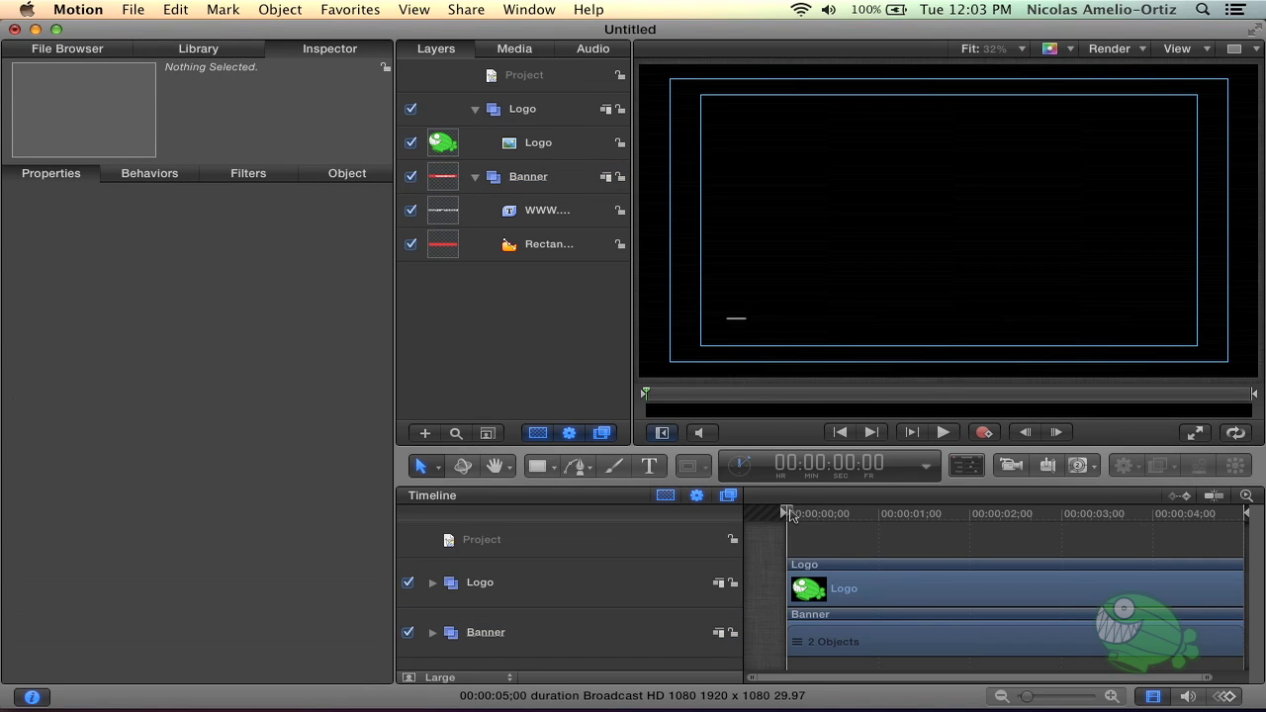
{"action": "mouse_move", "coordinate": [790, 515]}
{"action": "left_mouse_down"}
{"action": "mouse_move", "coordinate": [832, 515]}
{"action": "mouse_move", "coordinate": [660, 518]}
{"action": "left_mouse_up"}
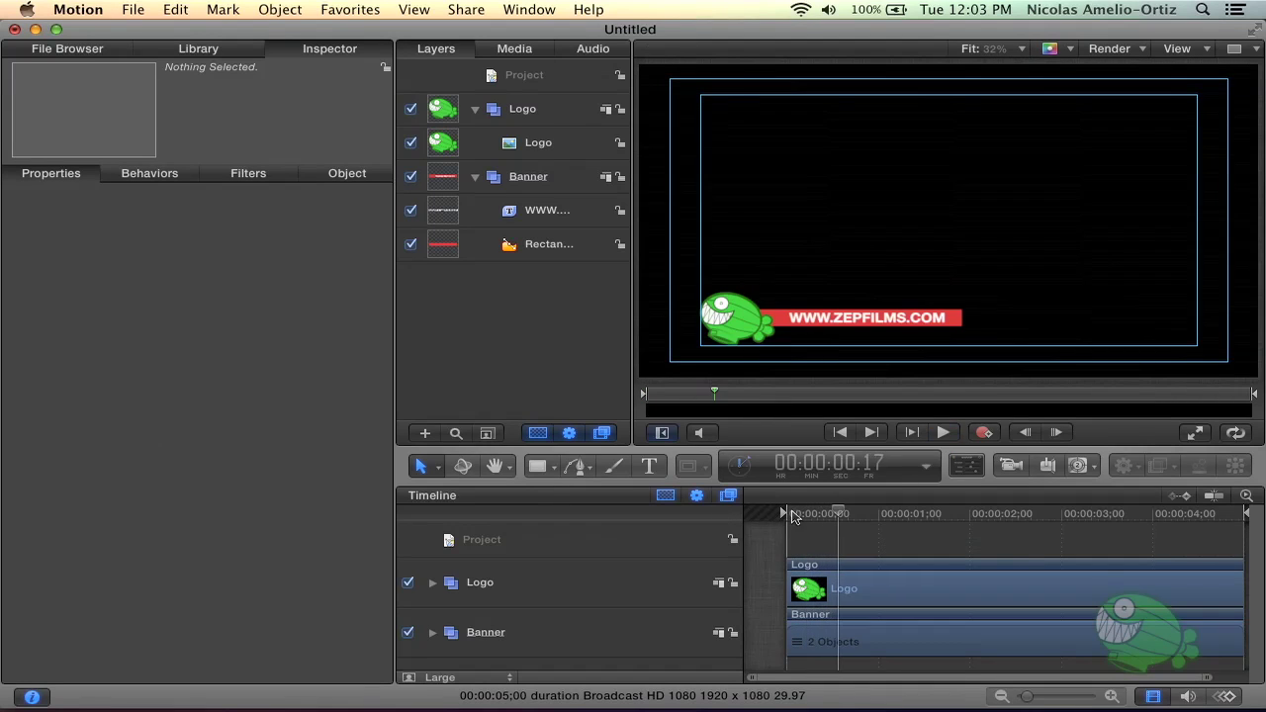
{"action": "key", "text": "space"}
{"action": "key", "text": "space"}
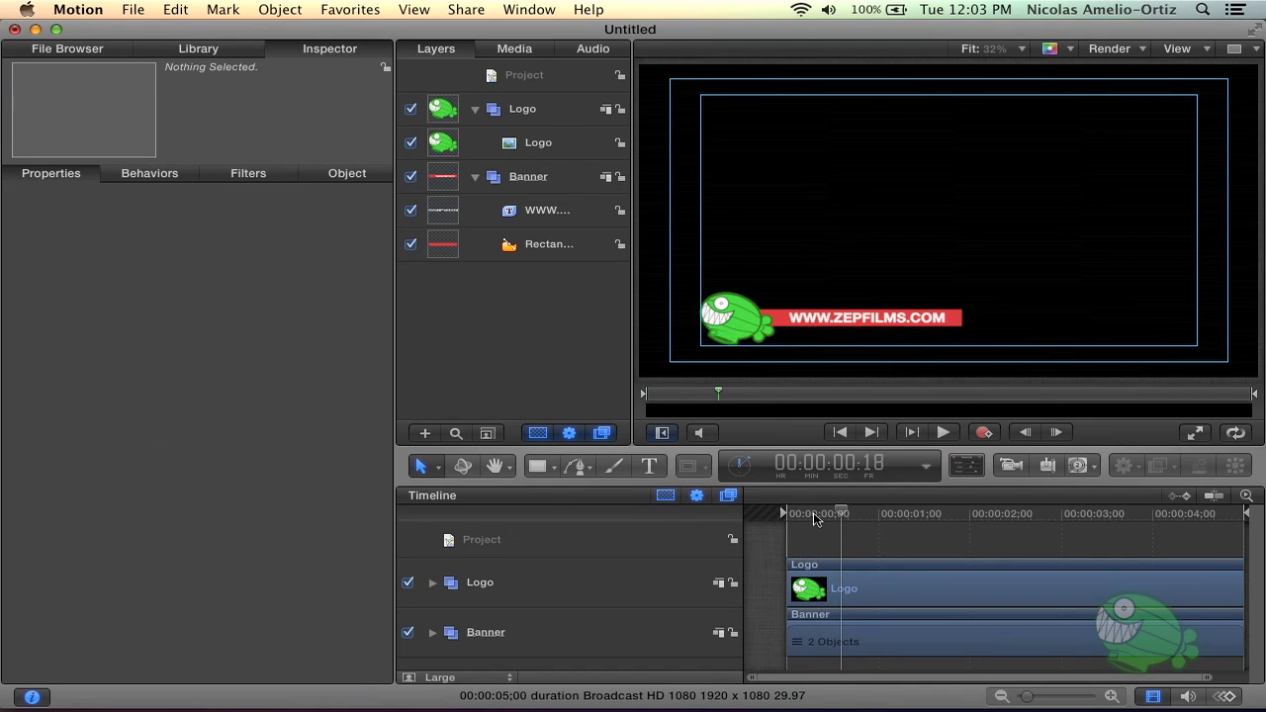
{"action": "key", "text": "Home"}
{"action": "key", "text": "space"}
{"action": "key", "text": "space"}
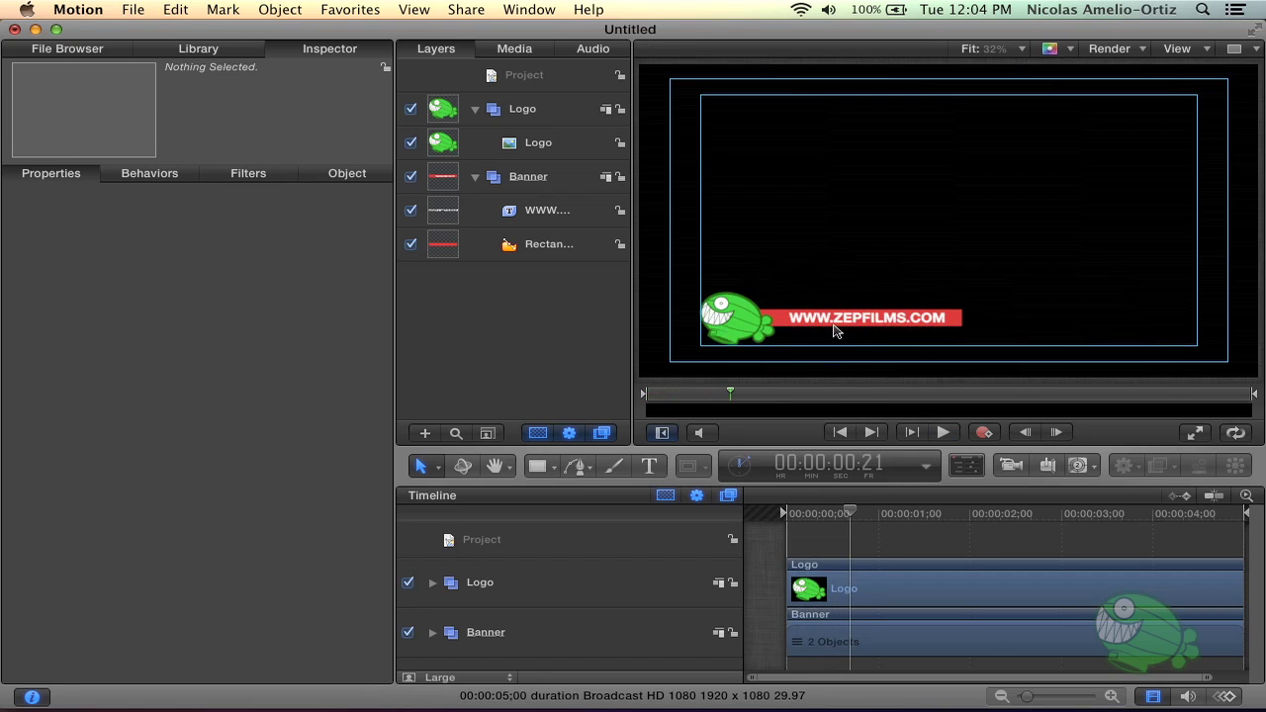
{"action": "left_click_drag", "start_coordinate": [850, 514], "coordinate": [828, 515]}
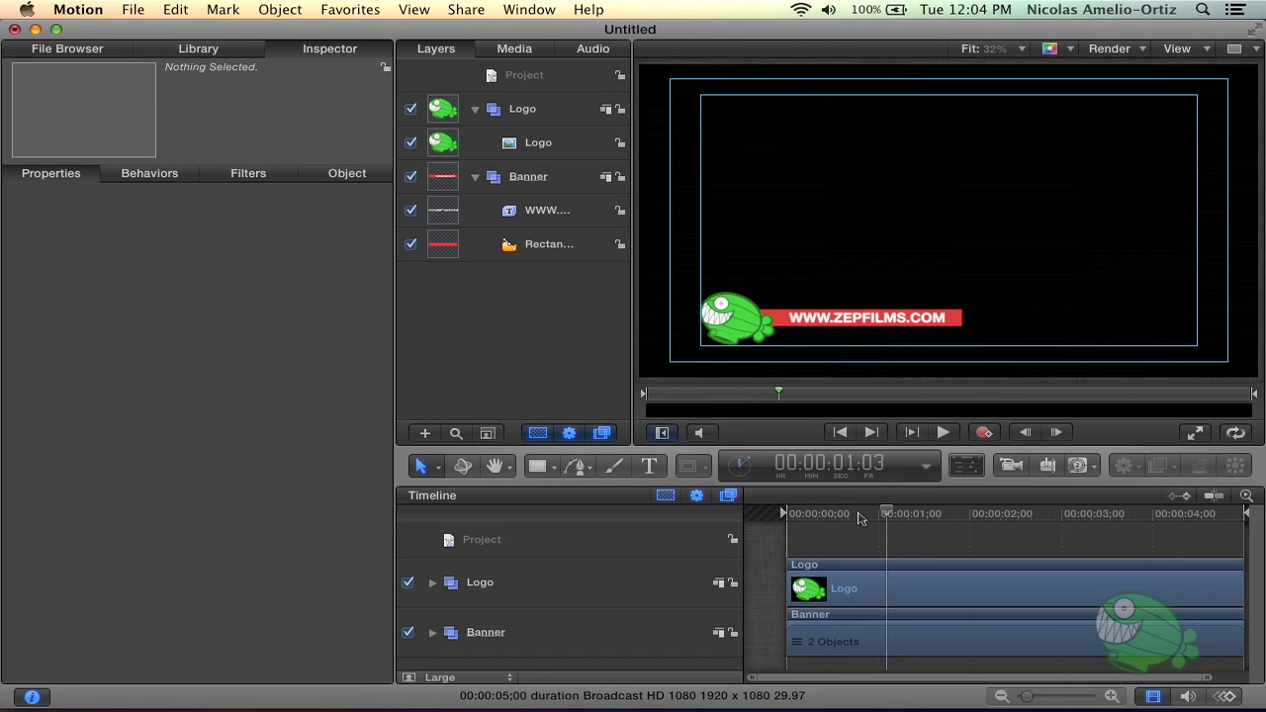
{"action": "left_click_drag", "start_coordinate": [827, 513], "coordinate": [820, 514]}
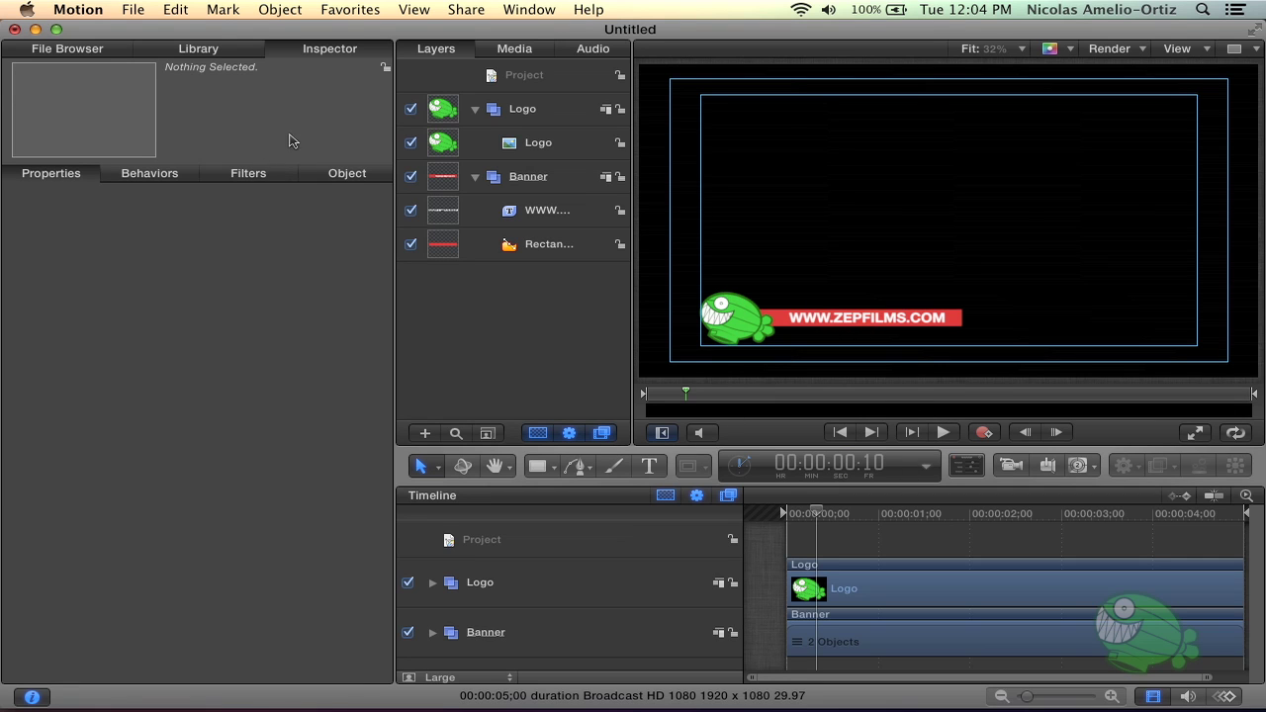
Set the banner's Rotation to -10° at frame 10
{"action": "left_click", "coordinate": [480, 641]}
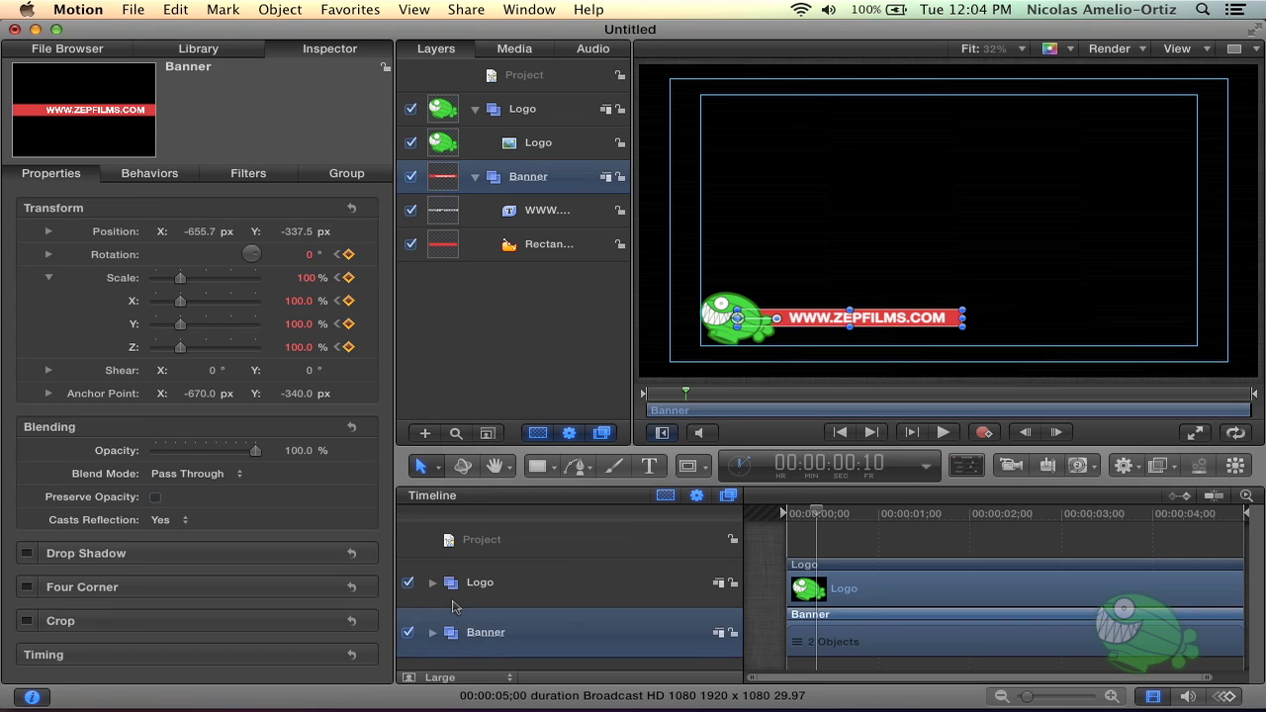
{"action": "left_click", "coordinate": [49, 278]}
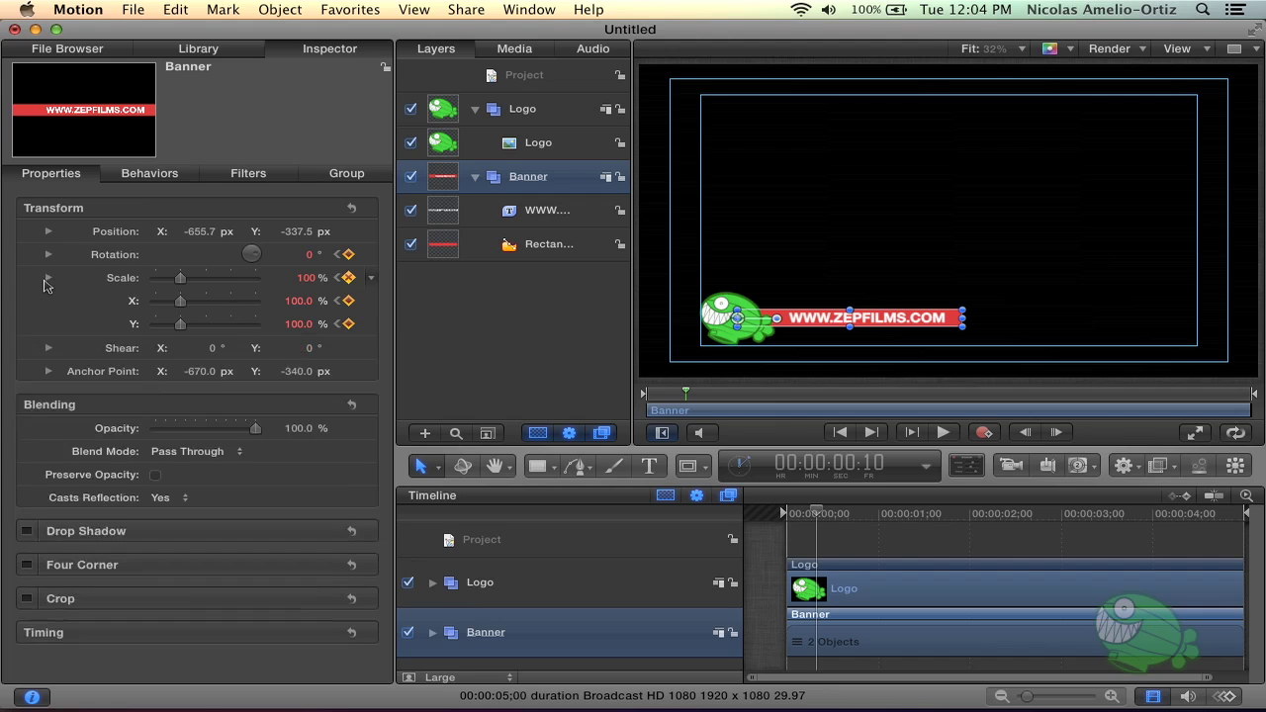
{"action": "left_click", "coordinate": [311, 258]}
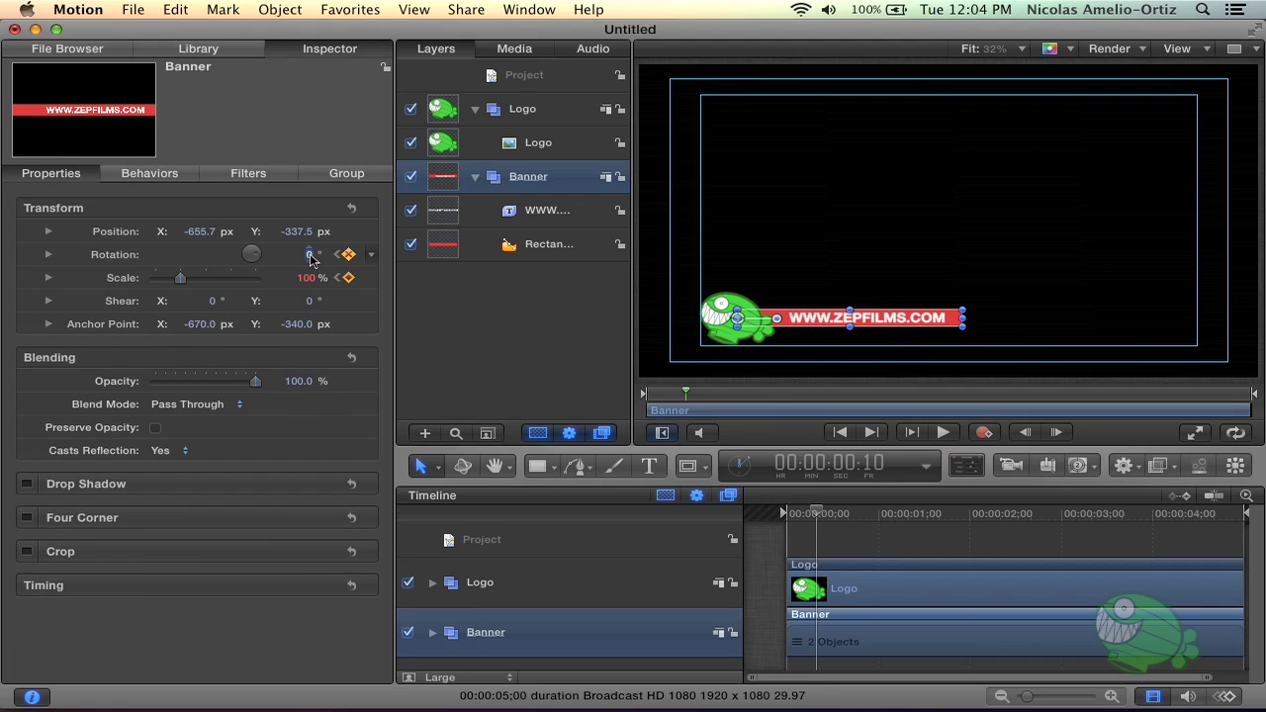
{"action": "type", "text": "-10"}
{"action": "key", "text": "Return"}
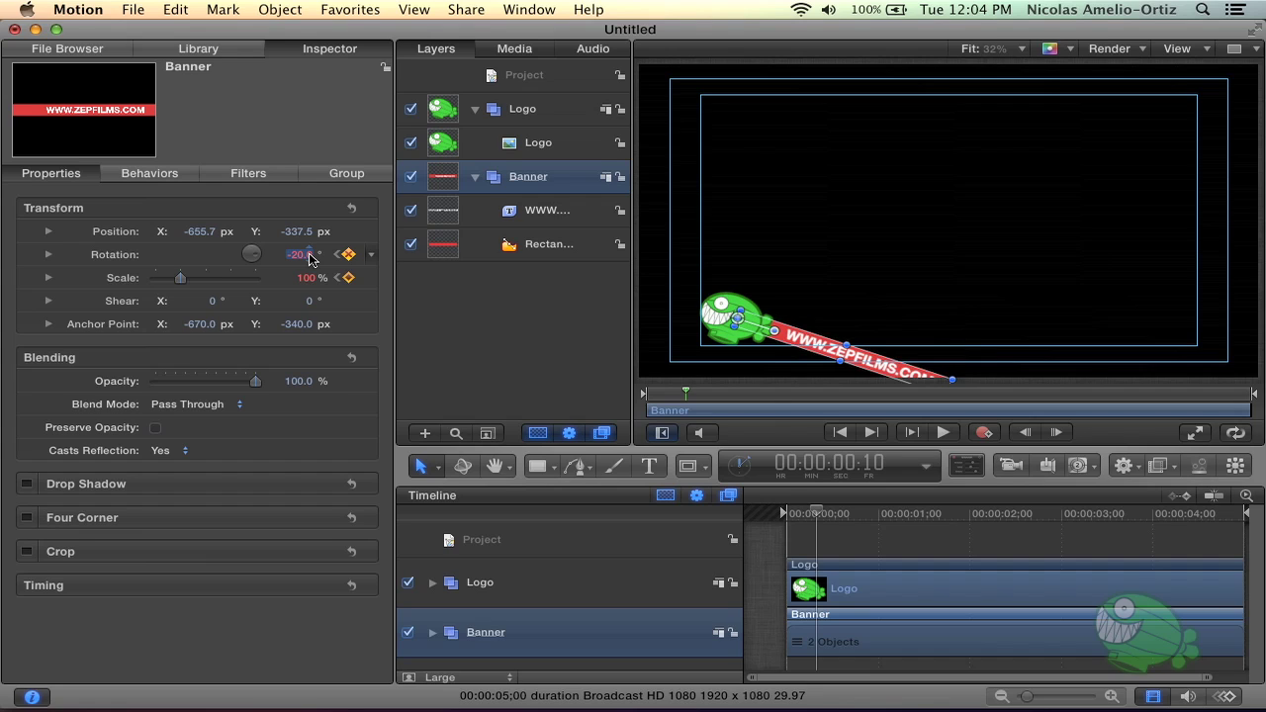
{"action": "type", "text": "-10"}
{"action": "key", "text": "Return"}
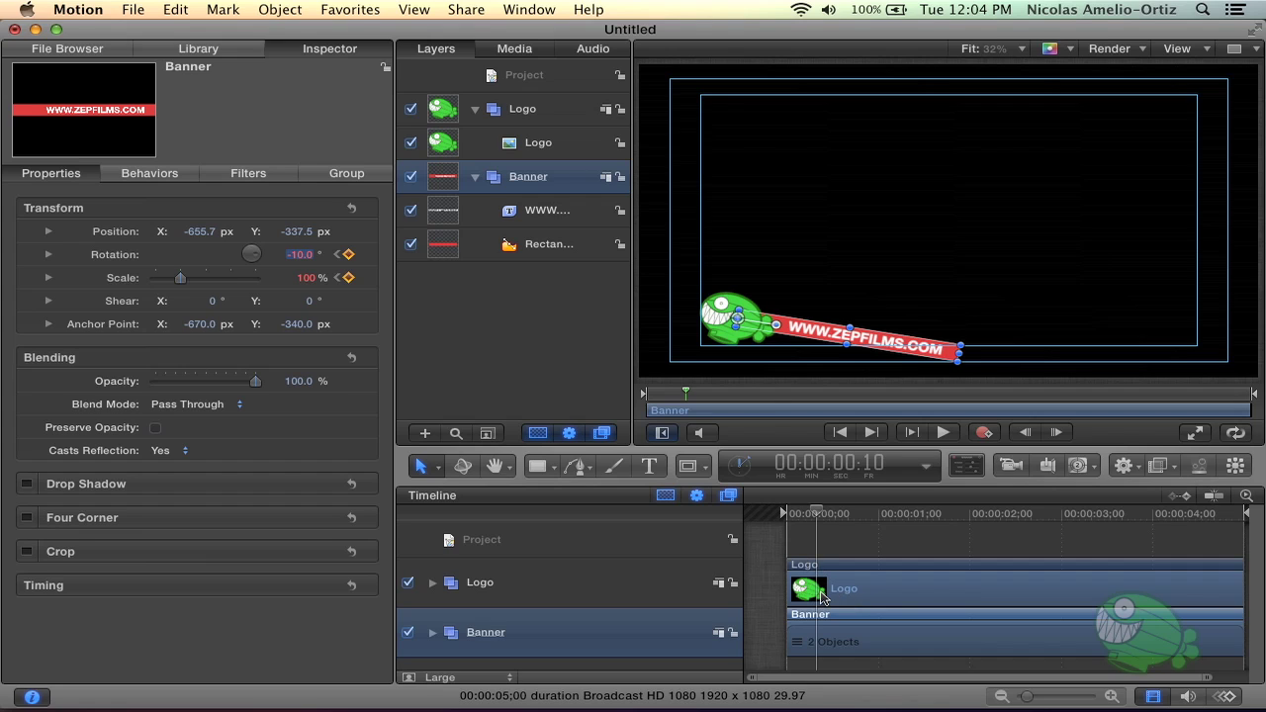
{"action": "left_click", "coordinate": [817, 519]}
Add banner rotation keyframes of 10° at frame 15 and -5° at frame 20
{"action": "left_click_drag", "start_coordinate": [817, 518], "coordinate": [833, 516]}
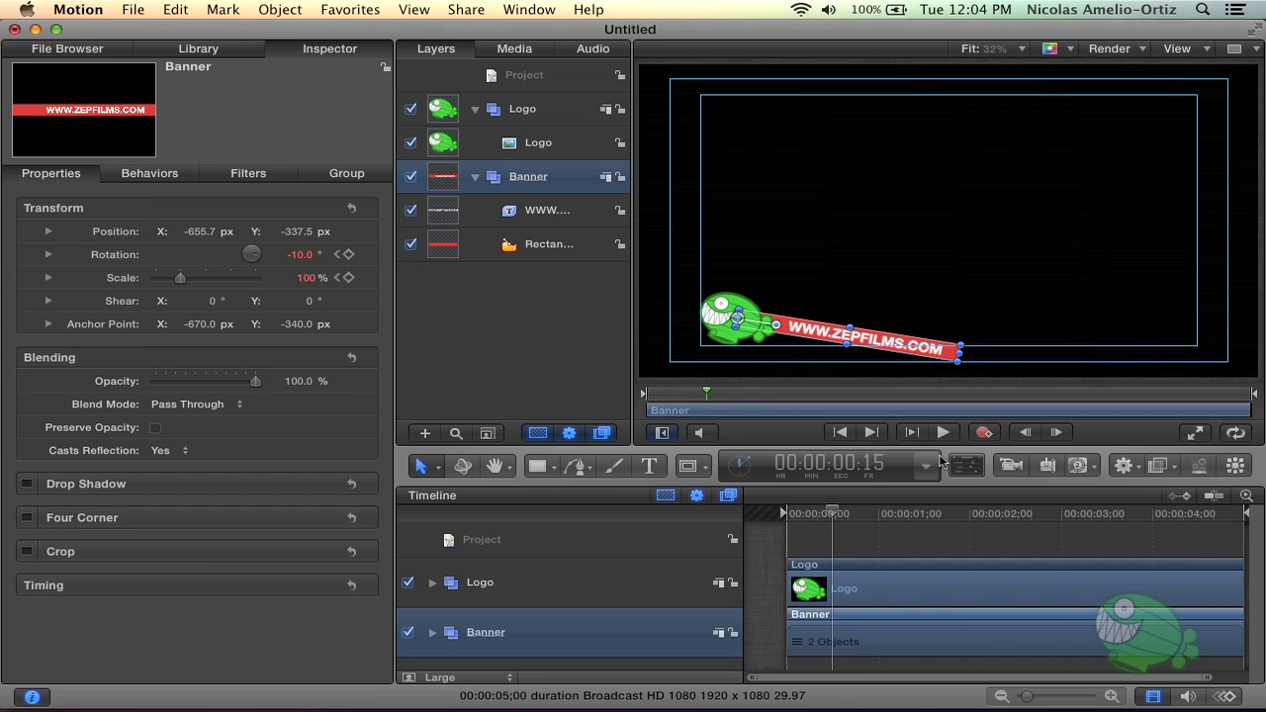
{"action": "left_click", "coordinate": [349, 254]}
{"action": "left_click", "coordinate": [303, 255]}
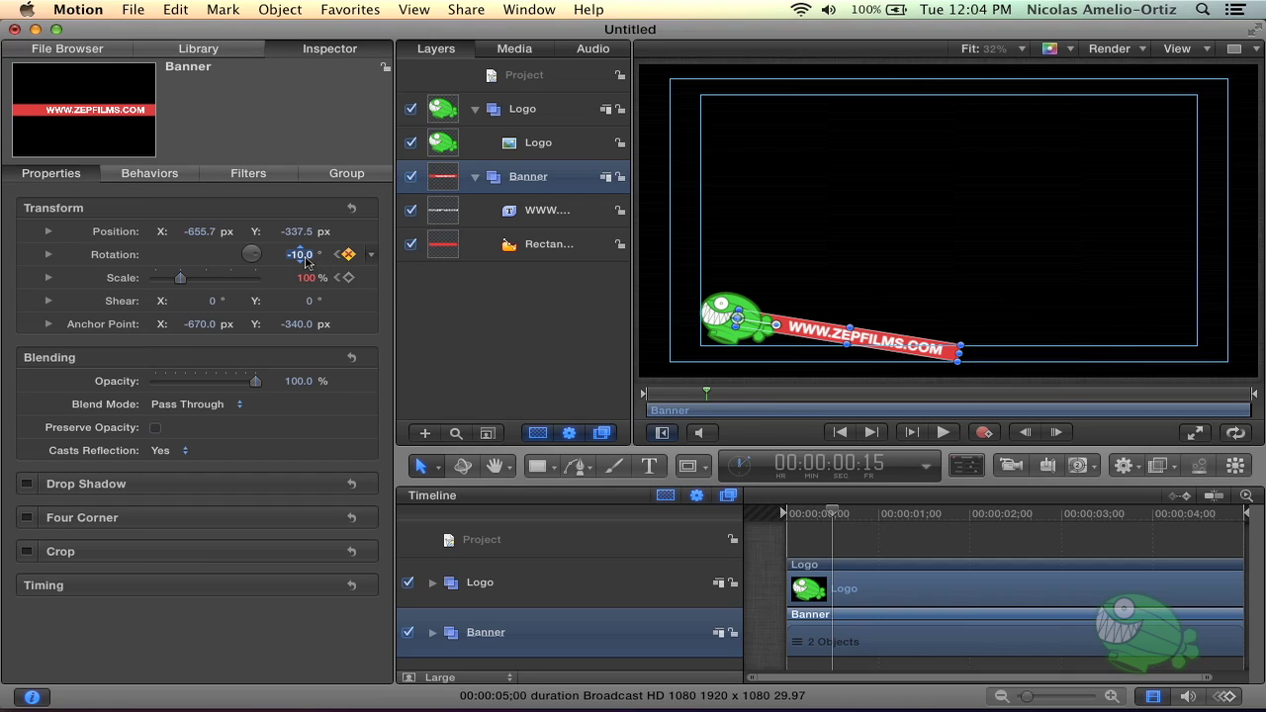
{"action": "type", "text": "10"}
{"action": "key", "text": "Return"}
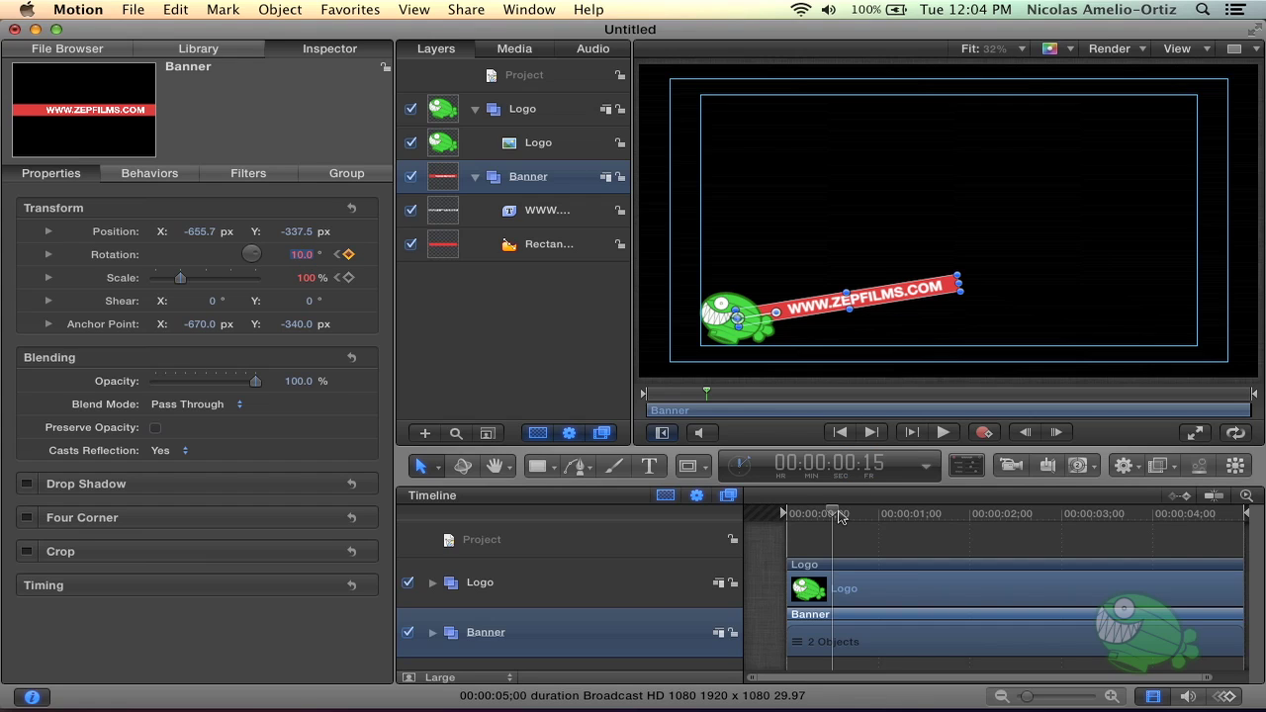
{"action": "left_click_drag", "start_coordinate": [840, 517], "coordinate": [851, 516]}
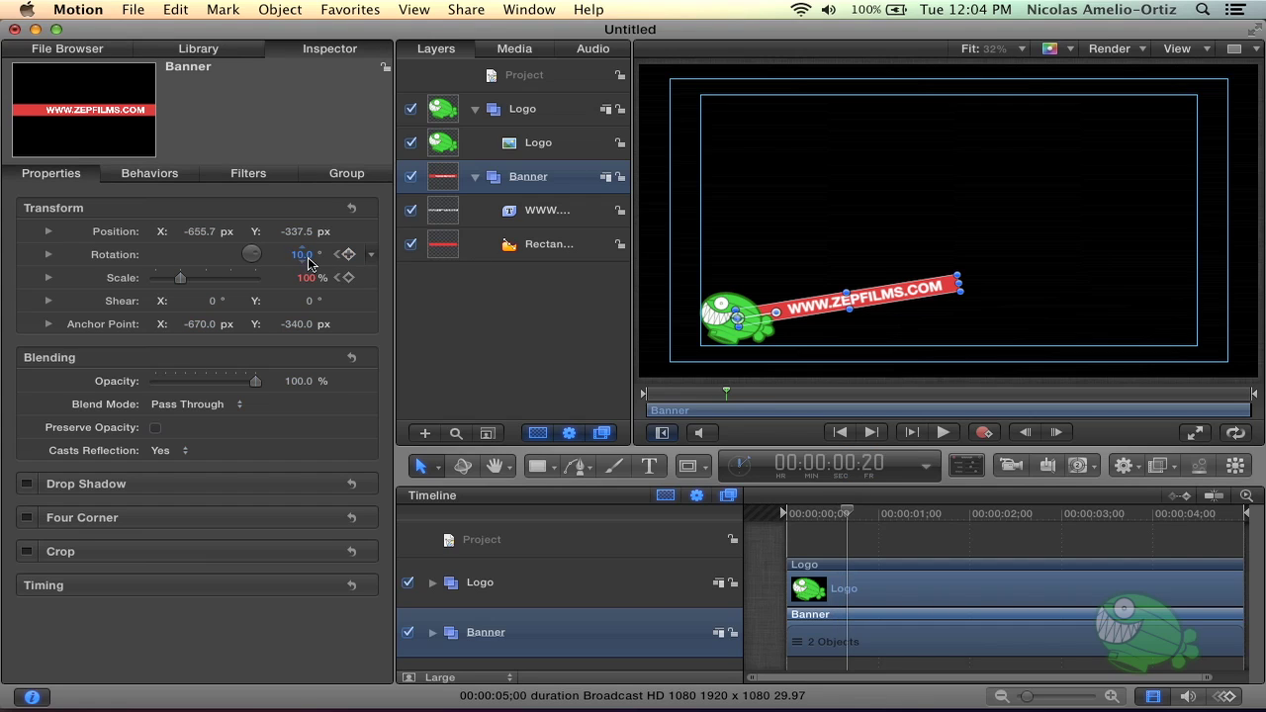
{"action": "left_click", "coordinate": [349, 256]}
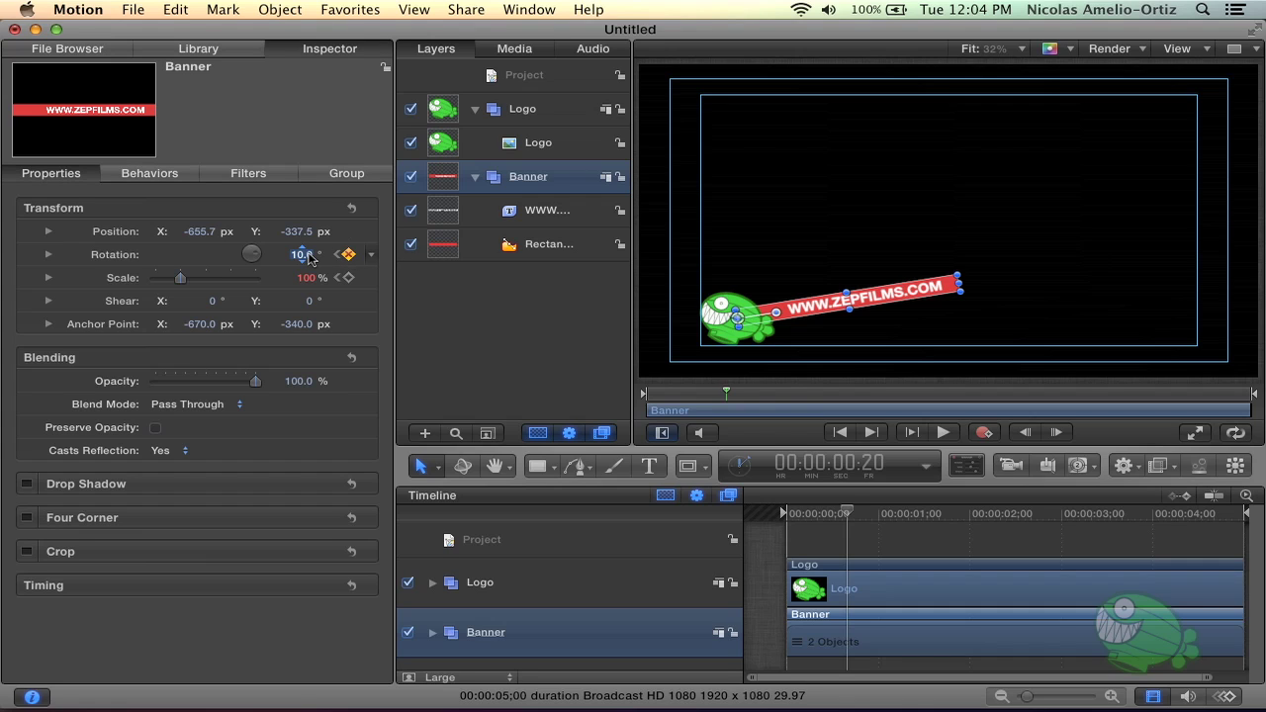
{"action": "left_click_drag", "start_coordinate": [308, 257], "coordinate": [308, 257]}
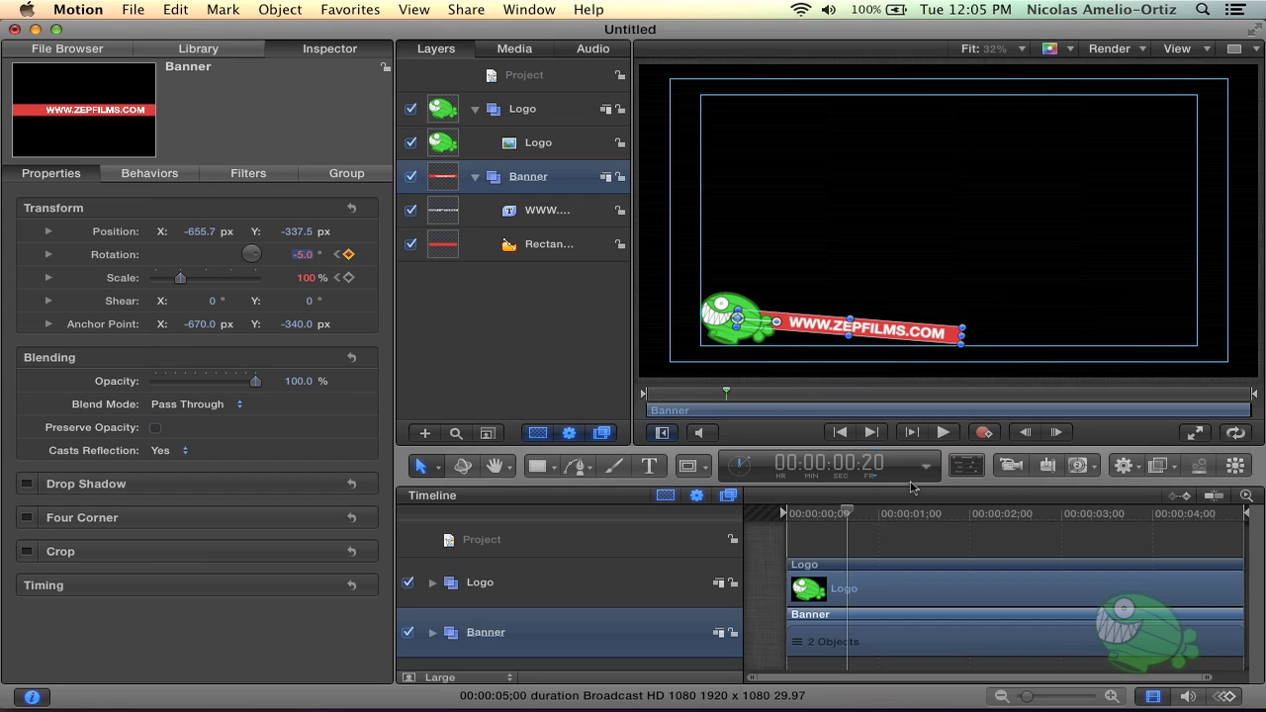
Add rotation keyframes of 2°, -1° and 0° so the banner settles level
{"action": "left_click_drag", "start_coordinate": [857, 519], "coordinate": [863, 517]}
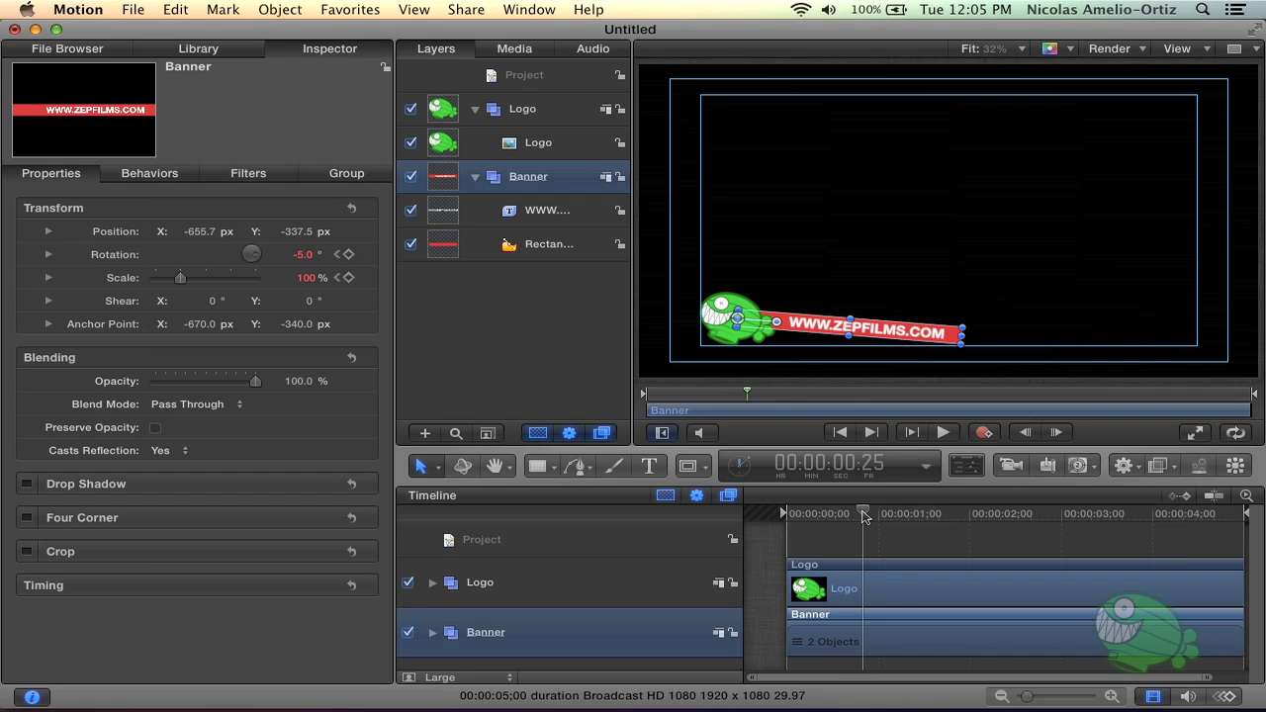
{"action": "left_click", "coordinate": [350, 255]}
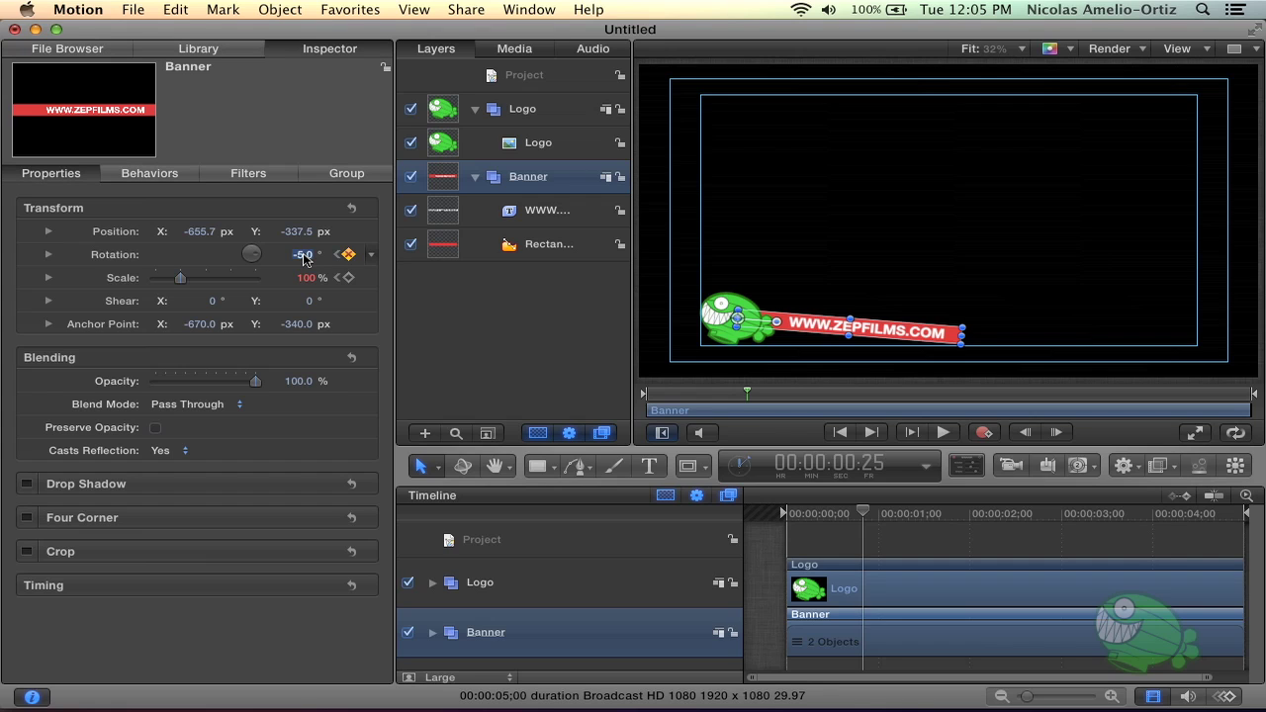
{"action": "left_click_drag", "start_coordinate": [303, 256], "coordinate": [303, 257]}
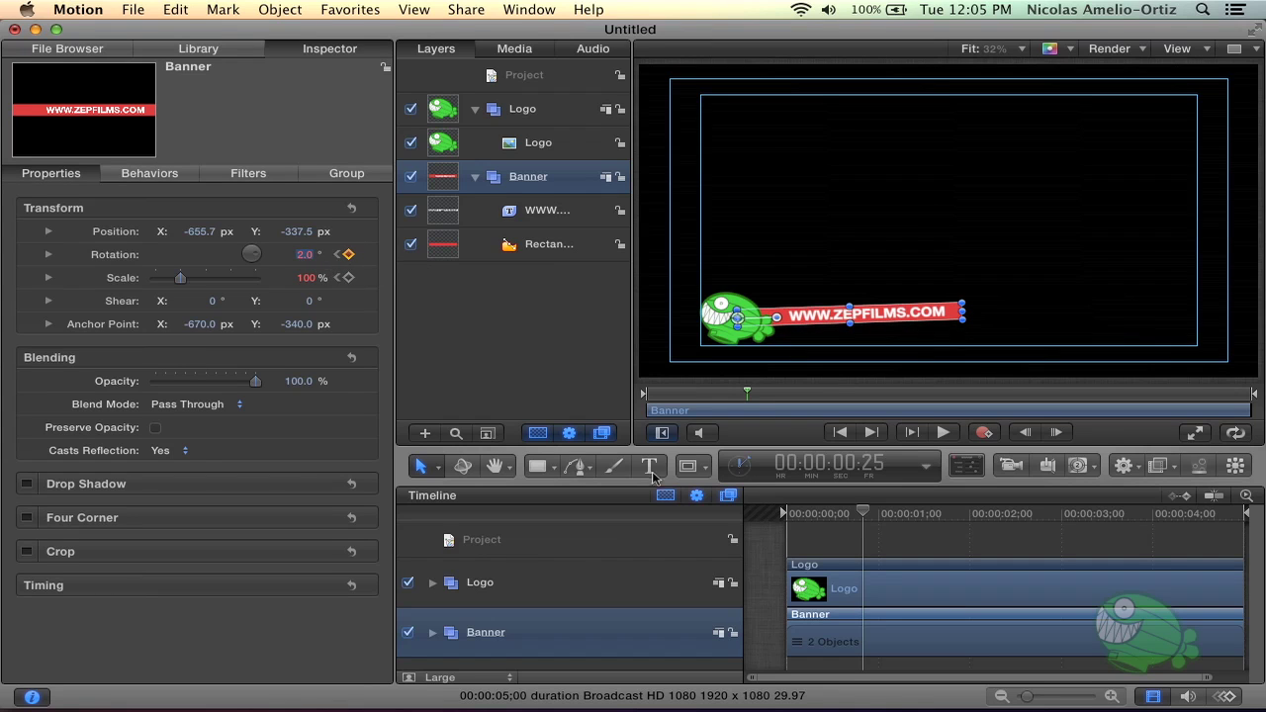
{"action": "left_click_drag", "start_coordinate": [867, 514], "coordinate": [878, 515]}
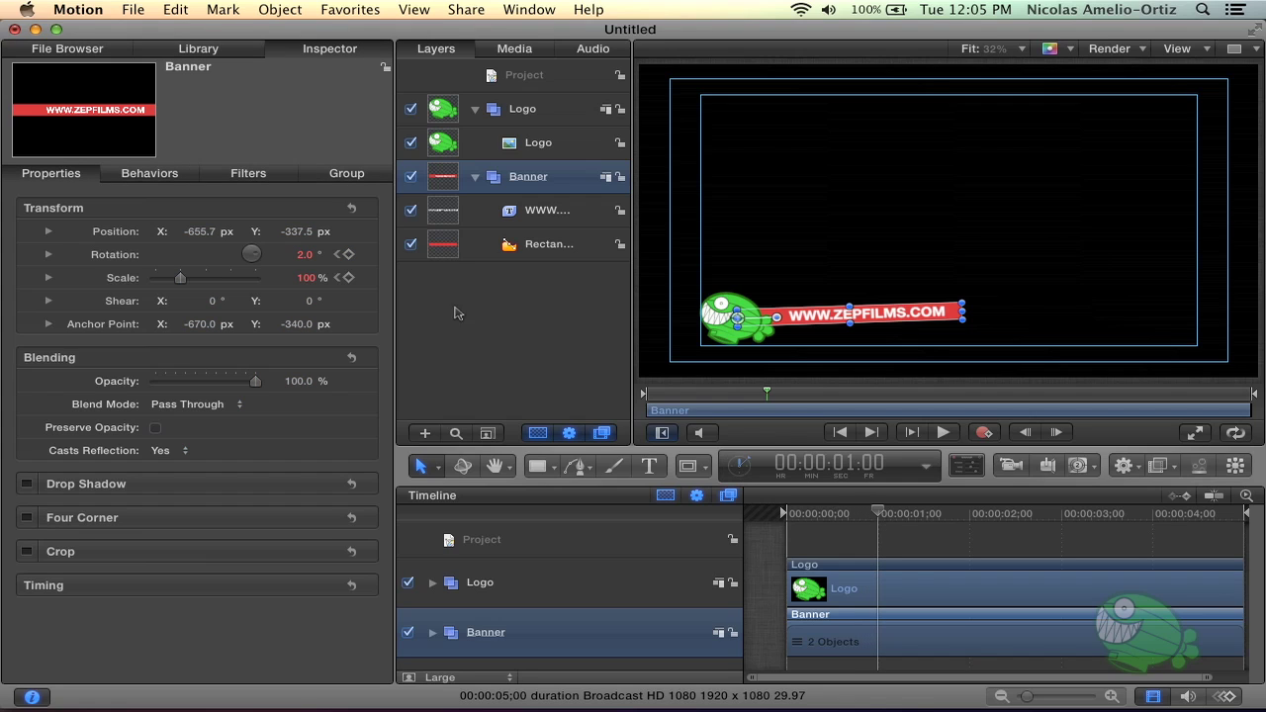
{"action": "left_click", "coordinate": [307, 259]}
{"action": "left_click_drag", "start_coordinate": [306, 259], "coordinate": [306, 257]}
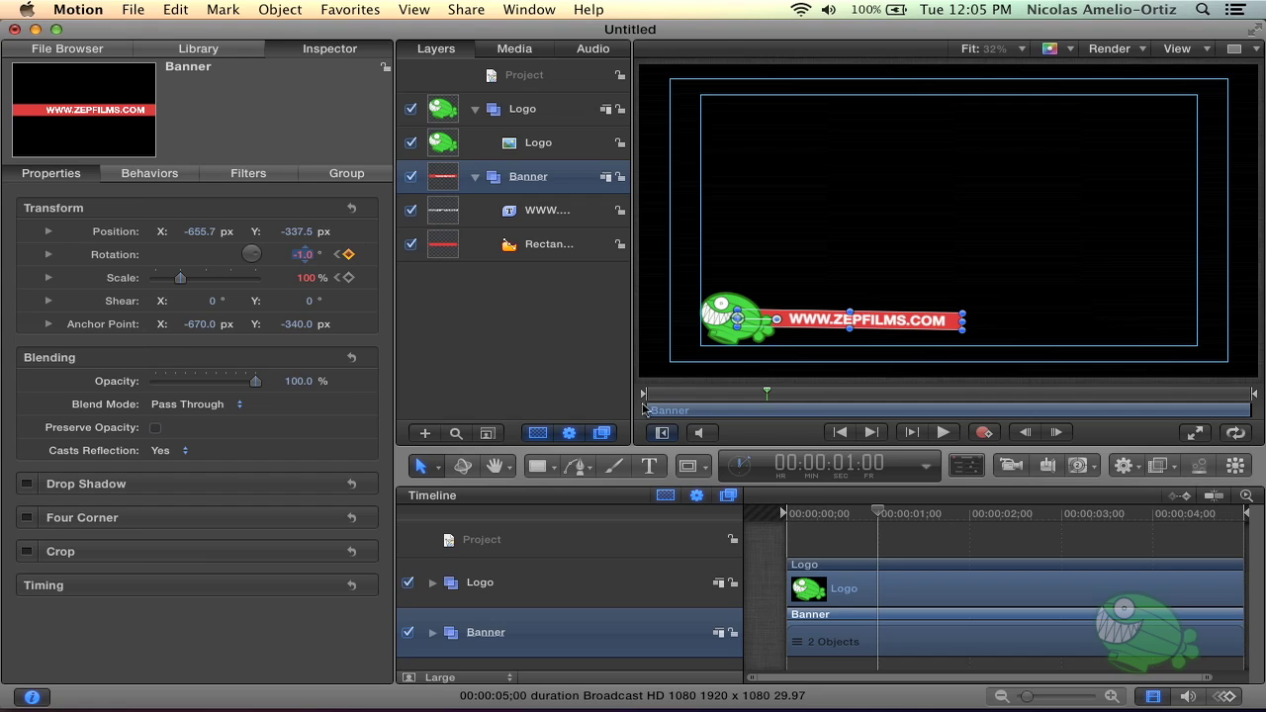
{"action": "left_click_drag", "start_coordinate": [878, 514], "coordinate": [894, 513]}
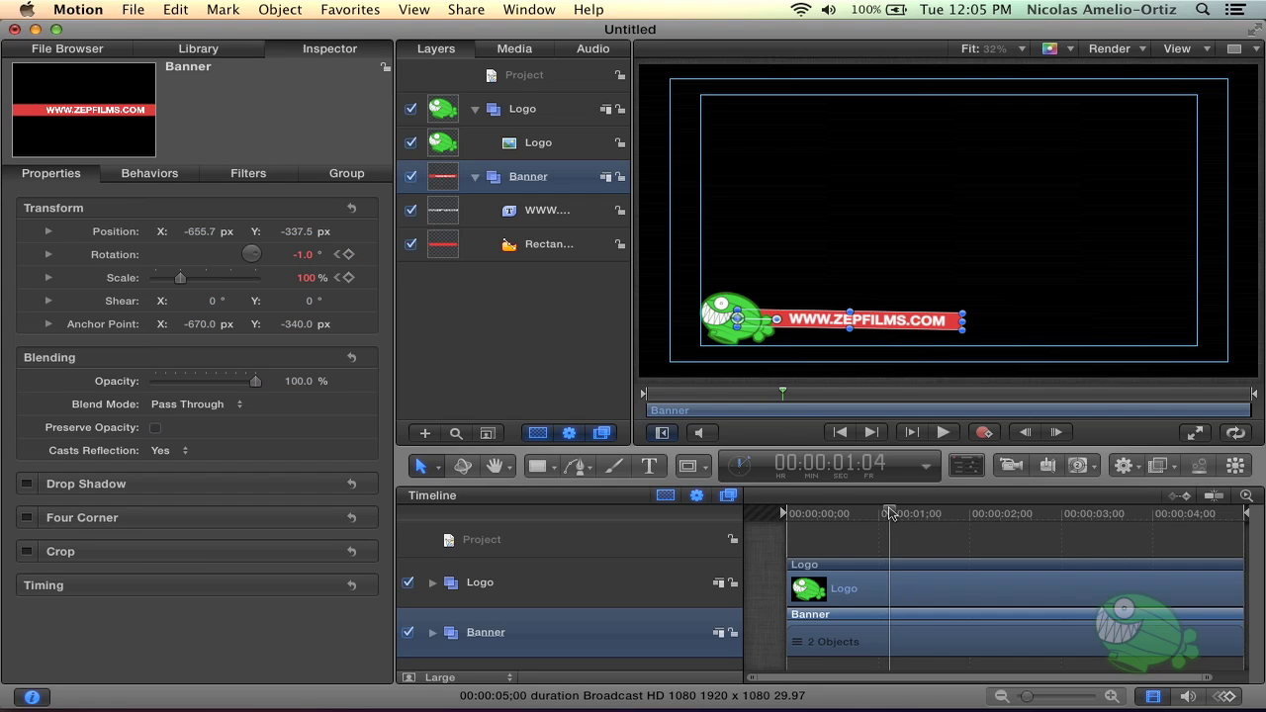
{"action": "left_click_drag", "start_coordinate": [305, 255], "coordinate": [308, 254]}
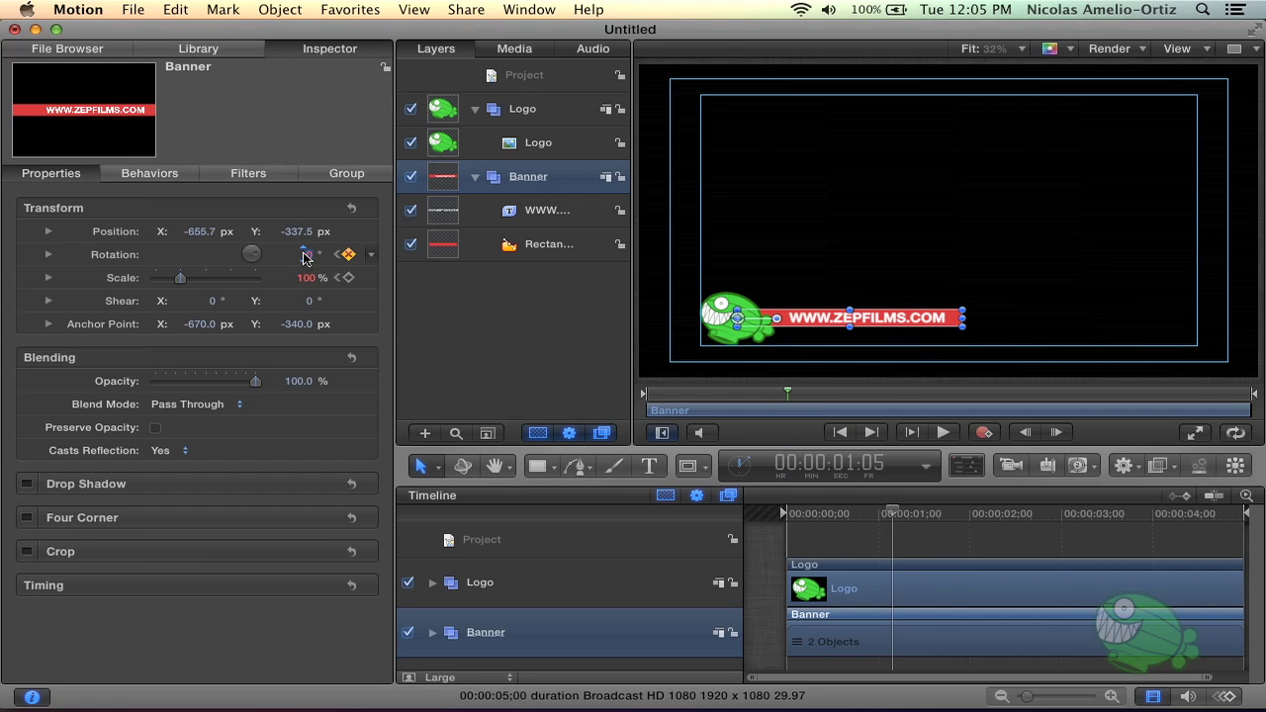
{"action": "left_click", "coordinate": [743, 354]}
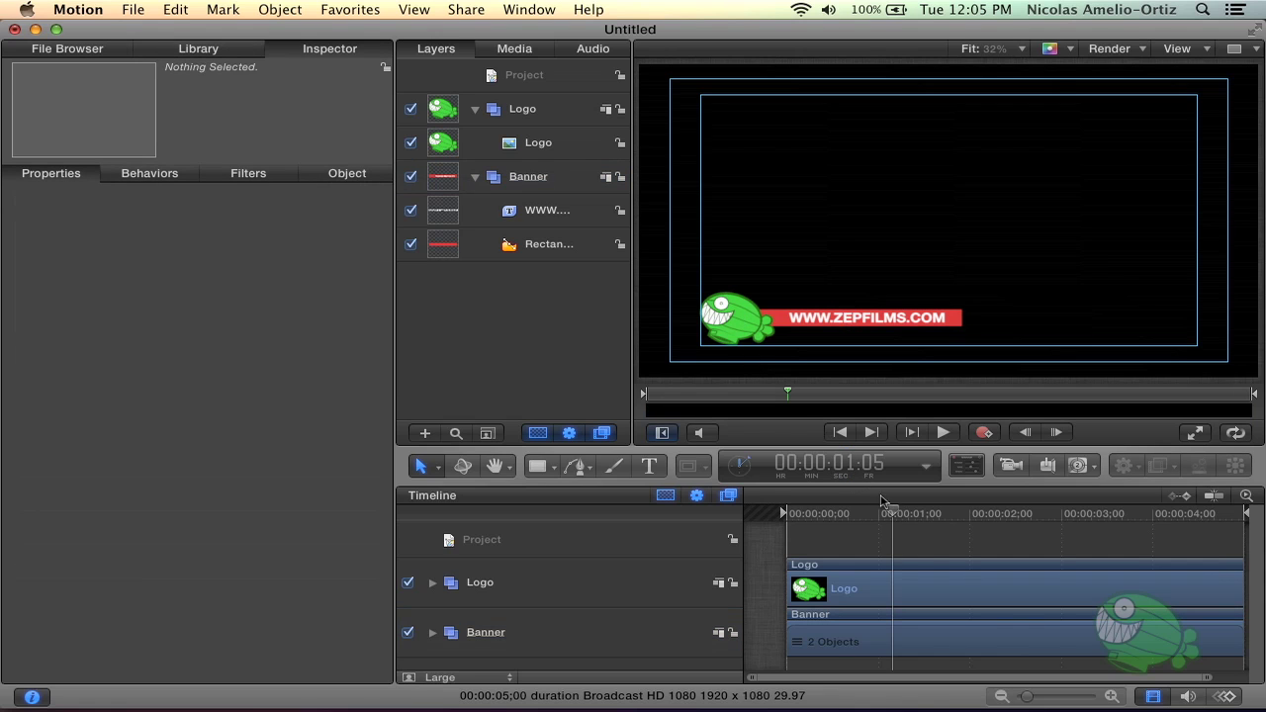
Preview the animation from the start, then step back to the one-second frame
{"action": "key", "text": "space"}
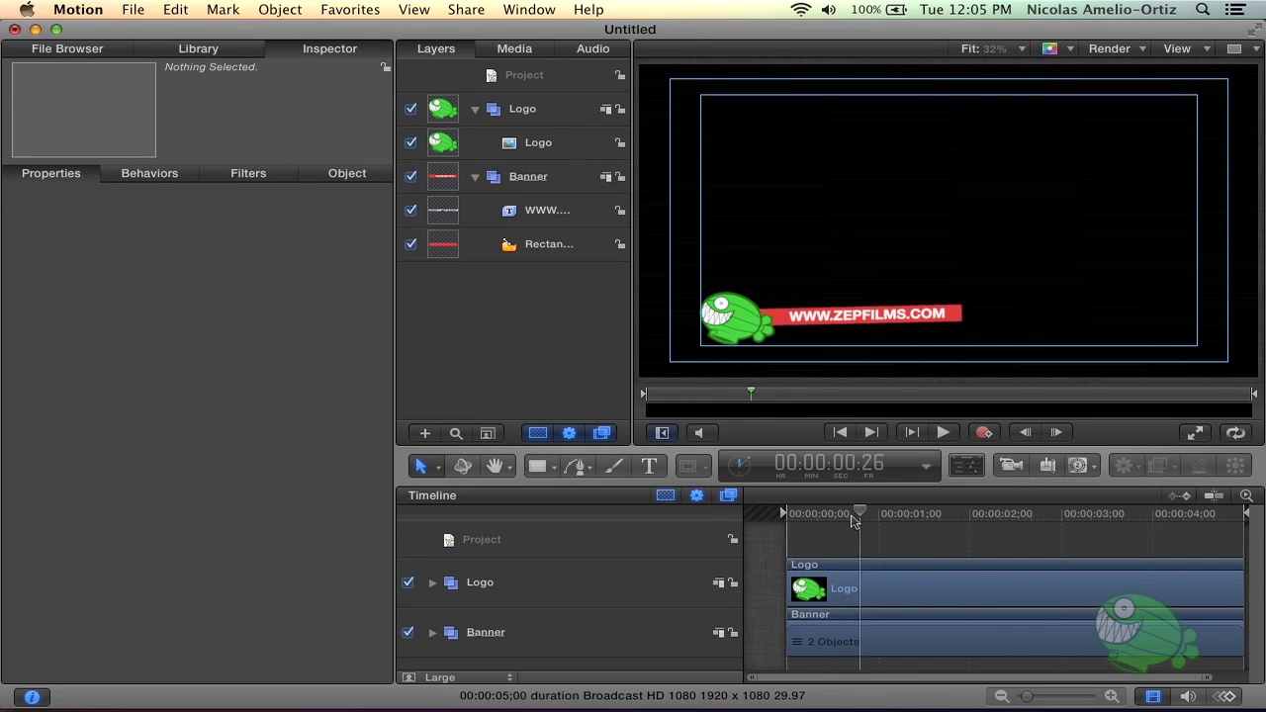
{"action": "key", "text": "space"}
{"action": "key", "text": "Home"}
{"action": "key", "text": "space"}
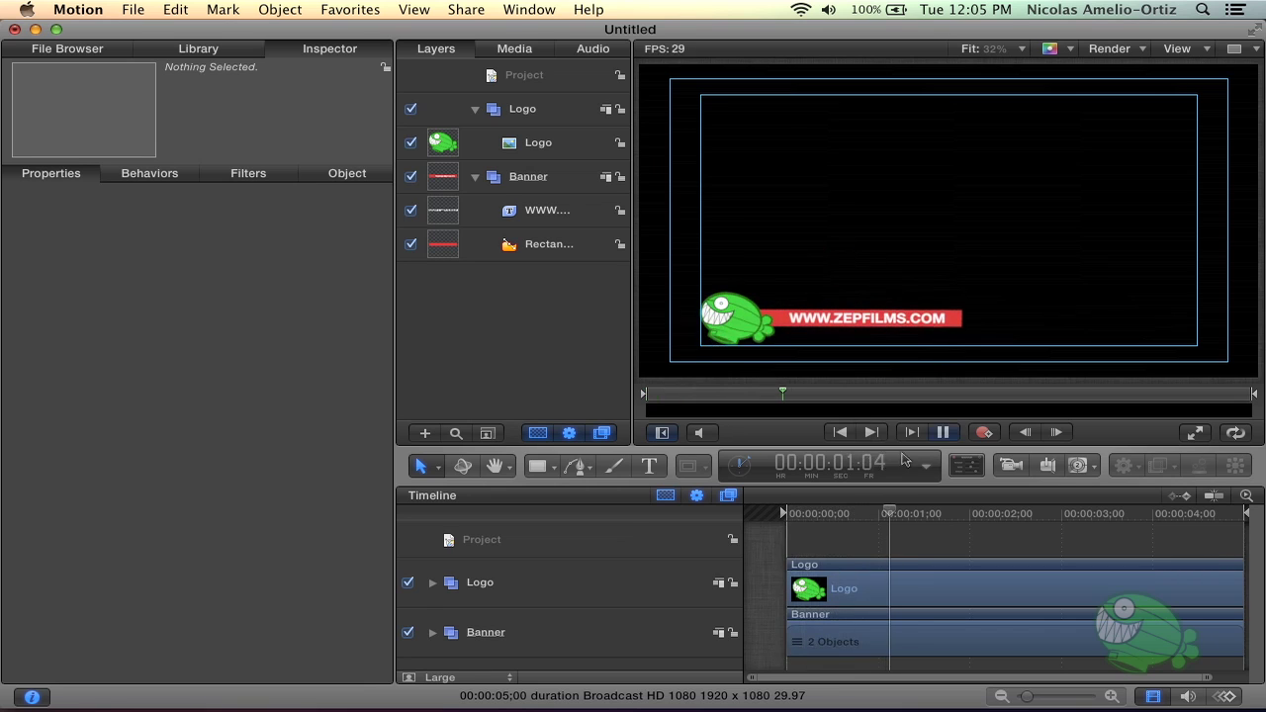
{"action": "key", "text": "space"}
{"action": "left_click_drag", "start_coordinate": [875, 521], "coordinate": [880, 522]}
Show an enlarged keyframe curve editor with the Banner group selected at frame 00:00:00:20
{"action": "left_click", "coordinate": [1228, 698]}
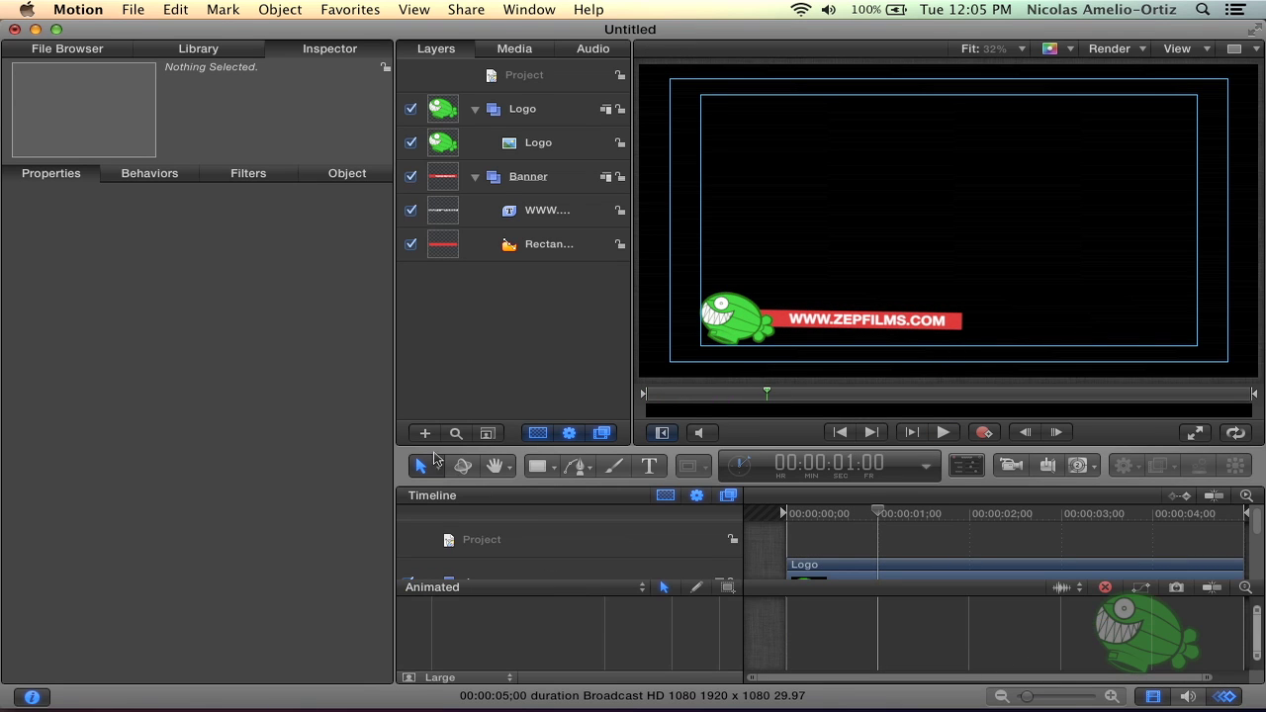
{"action": "left_click_drag", "start_coordinate": [426, 435], "coordinate": [432, 356]}
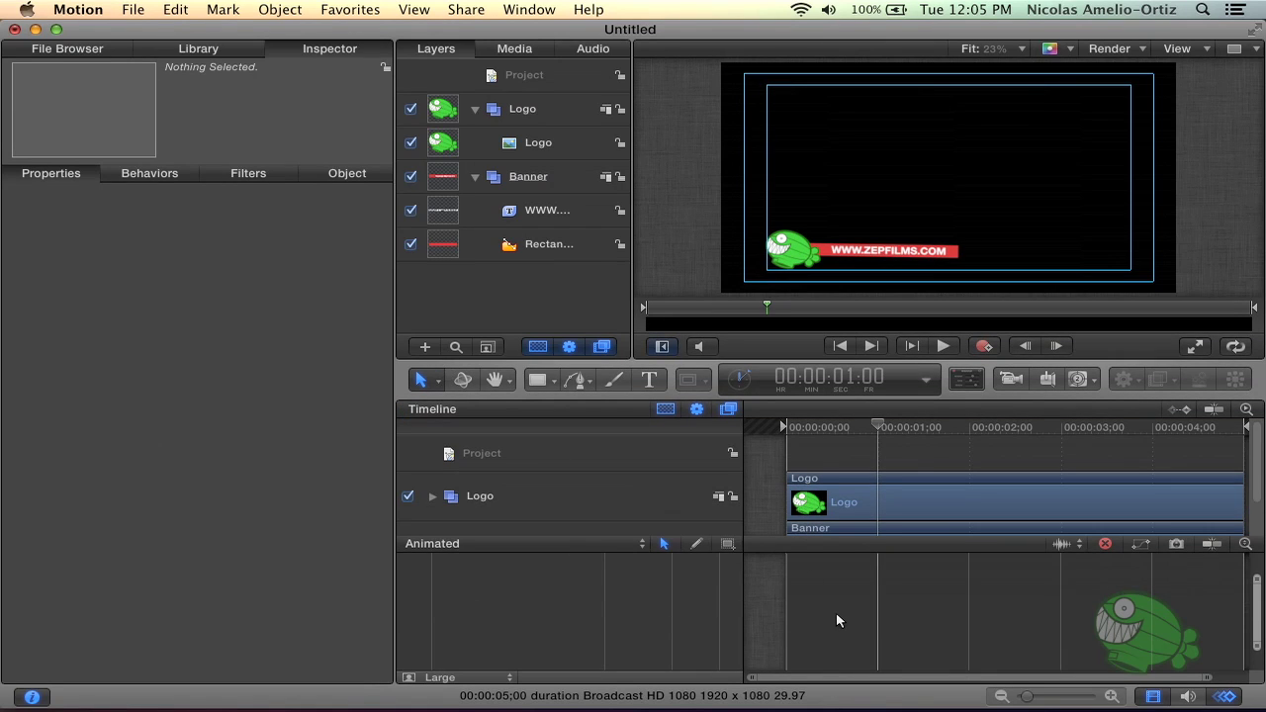
{"action": "scroll", "coordinate": [506, 511], "scroll_direction": "down", "scroll_amount": 1}
{"action": "left_click", "coordinate": [506, 510]}
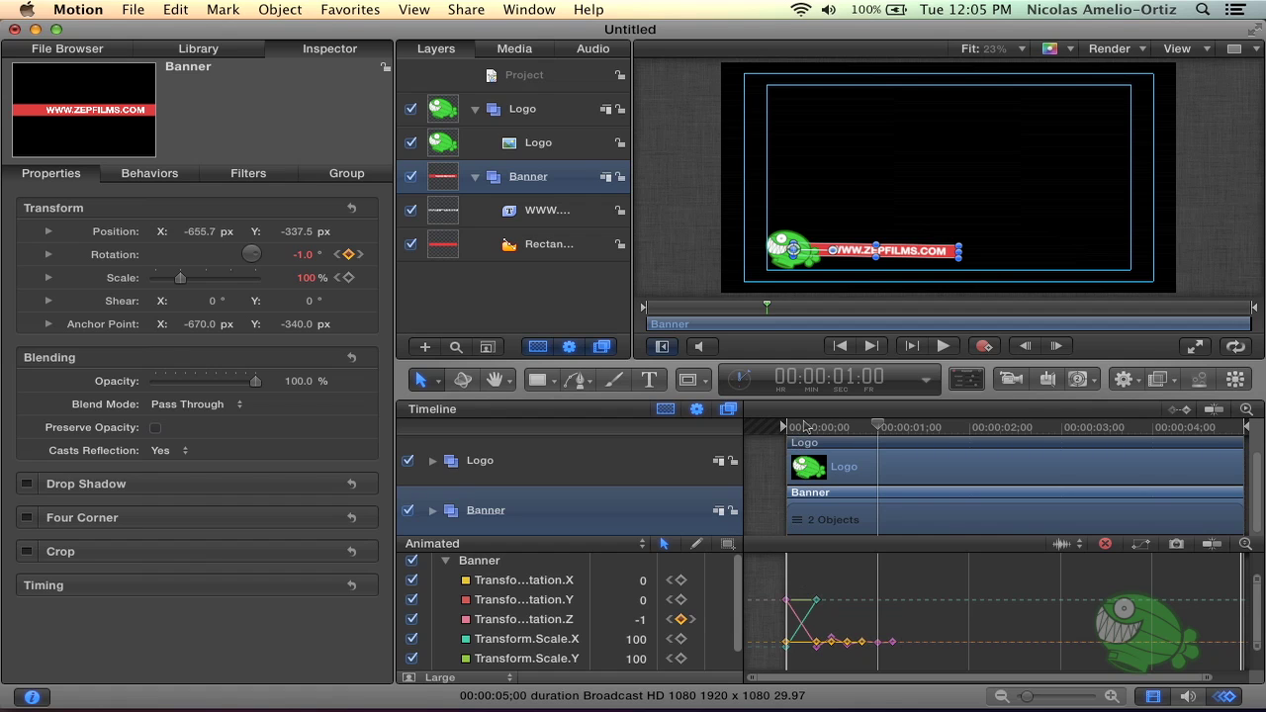
{"action": "left_click_drag", "start_coordinate": [829, 427], "coordinate": [853, 431]}
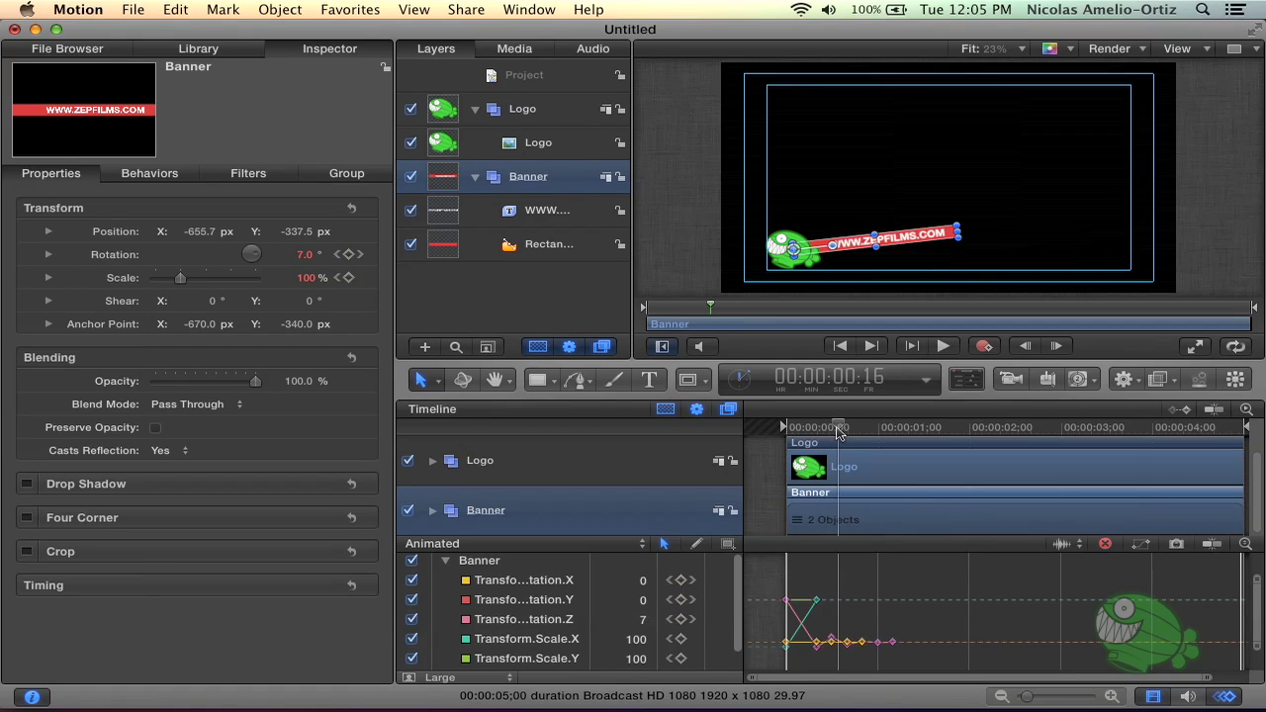
Play and scrub through the banner's spin-in and wobble, then replay everything from the start
{"action": "key", "text": "space"}
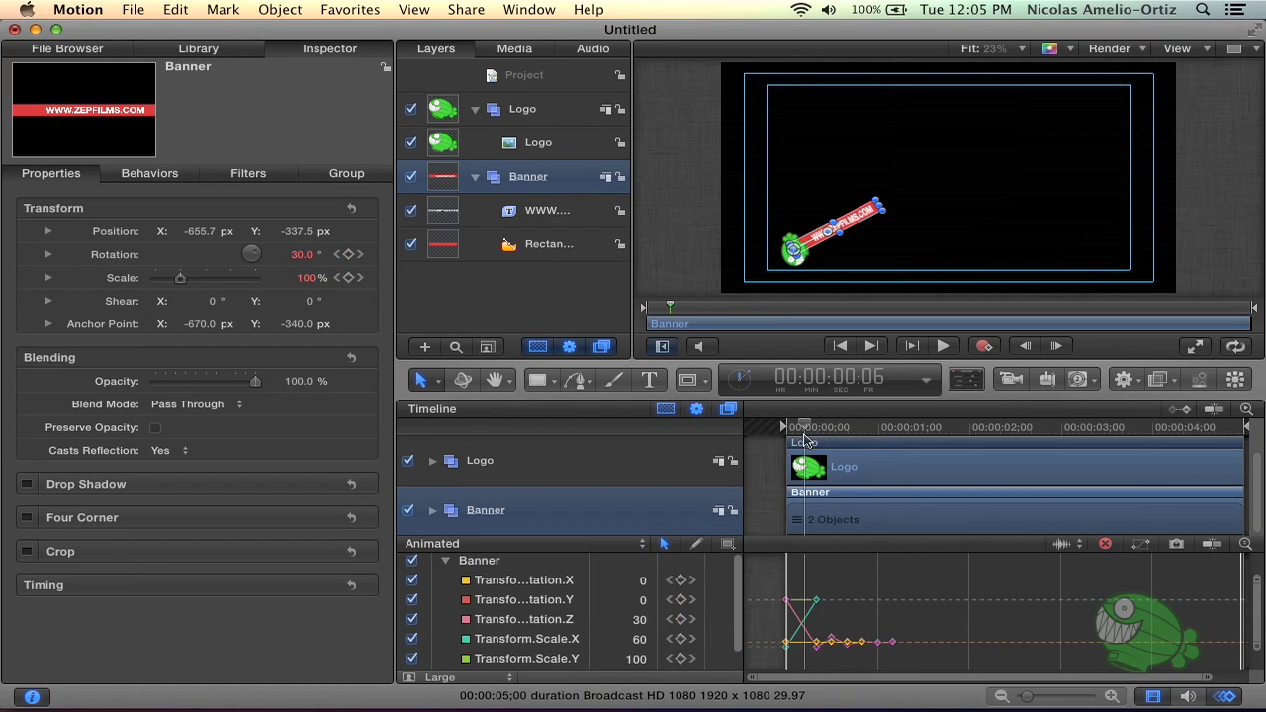
{"action": "key", "text": "space"}
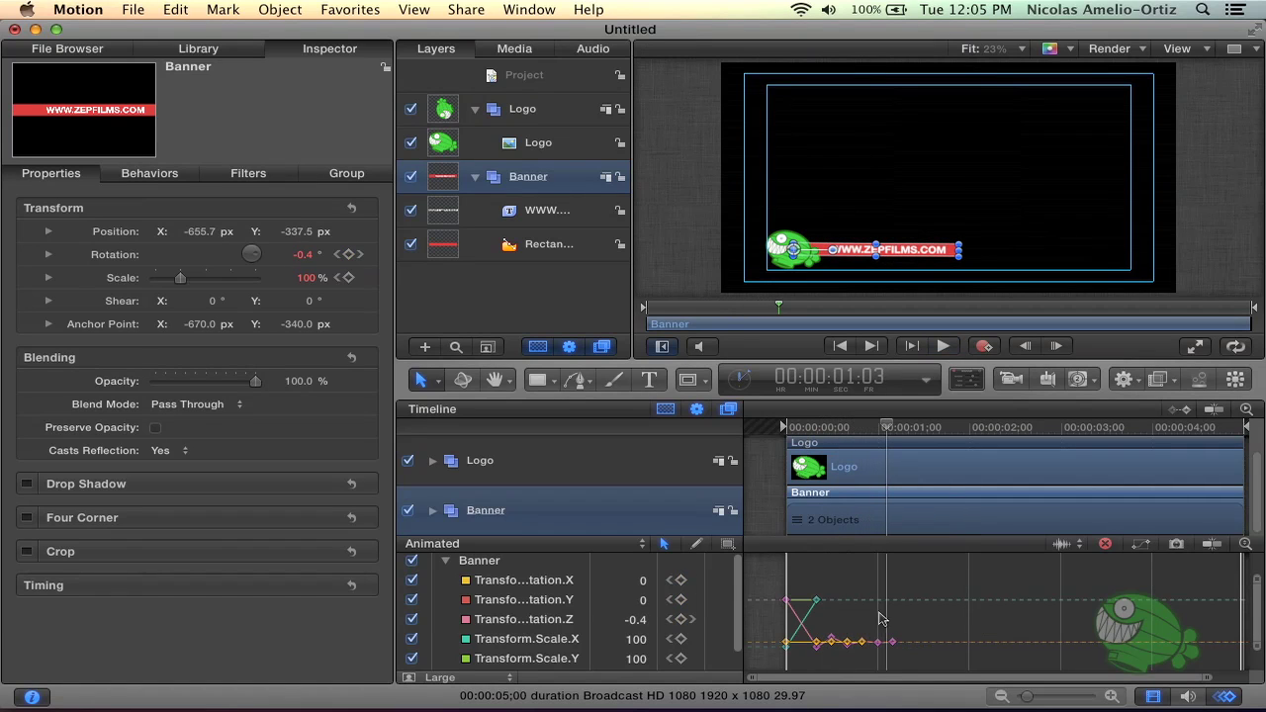
{"action": "left_click_drag", "start_coordinate": [784, 427], "coordinate": [884, 428]}
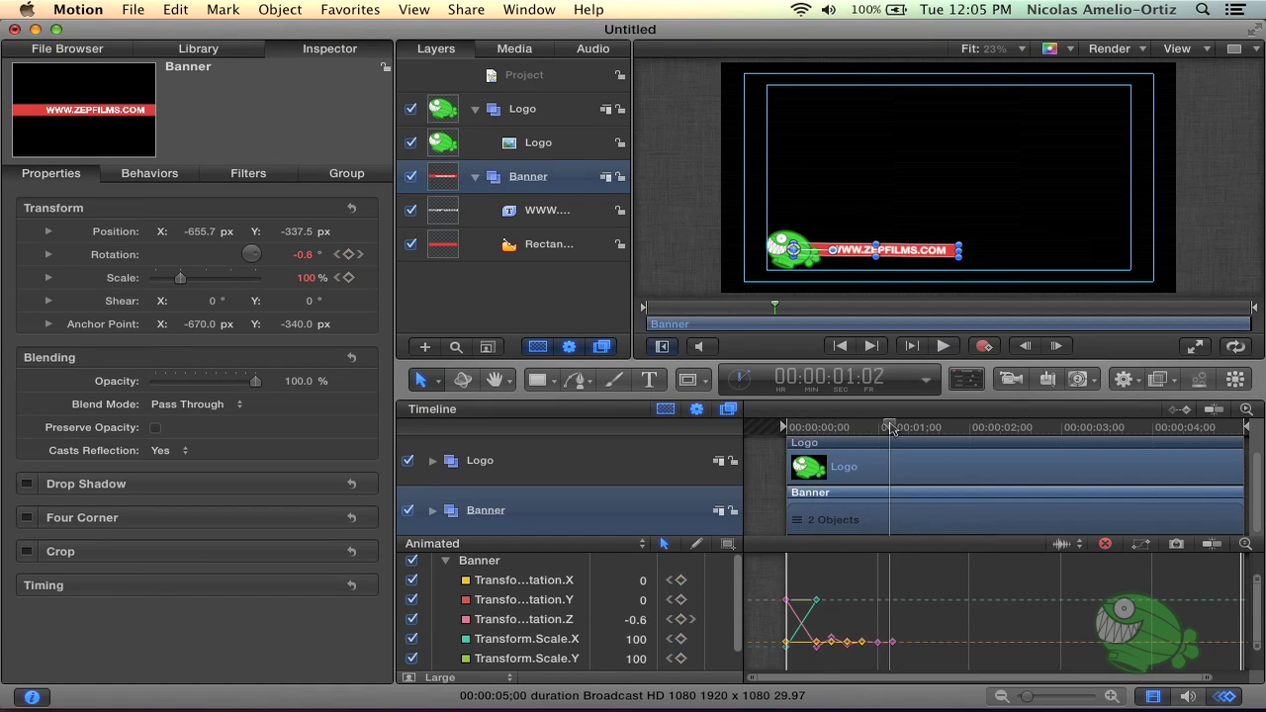
{"action": "left_click_drag", "start_coordinate": [884, 427], "coordinate": [784, 427]}
{"action": "left_click", "coordinate": [648, 255]}
{"action": "key", "text": "space"}
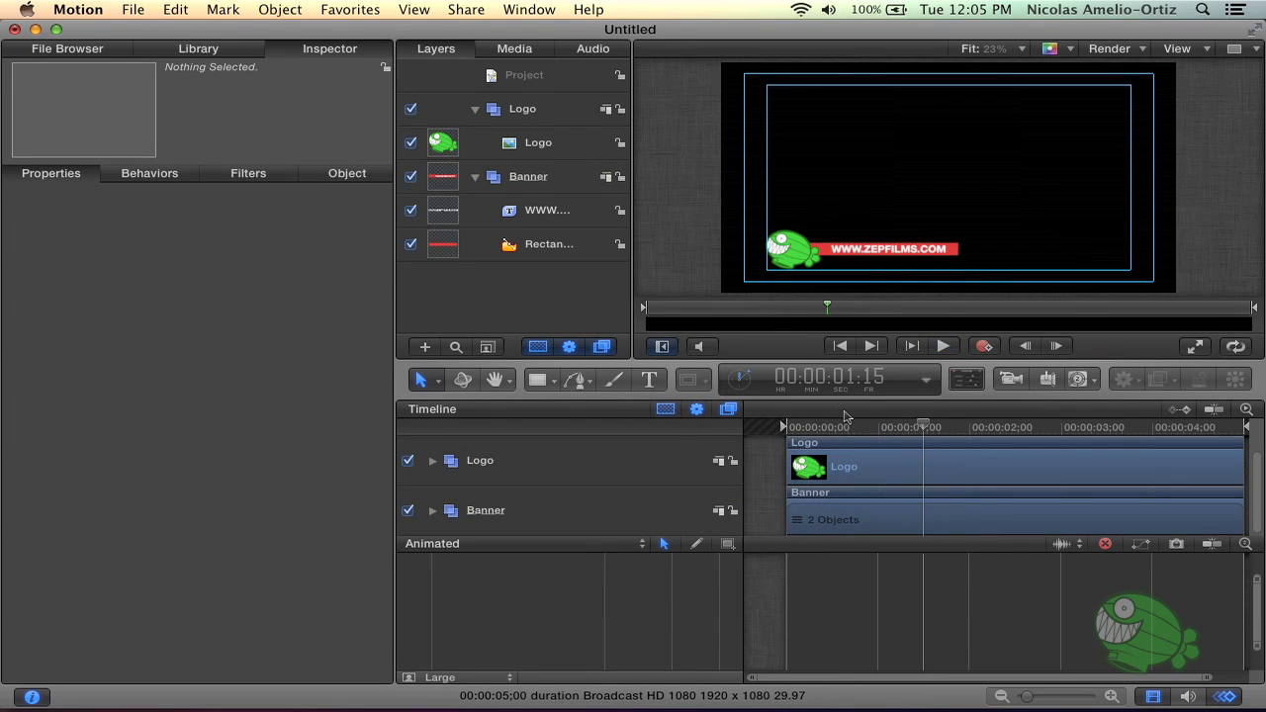
Switch the Banner's opening rotation and scale keyframes to Bezier interpolation
{"action": "key", "text": "space"}
{"action": "key", "text": "Home"}
{"action": "left_click", "coordinate": [495, 513]}
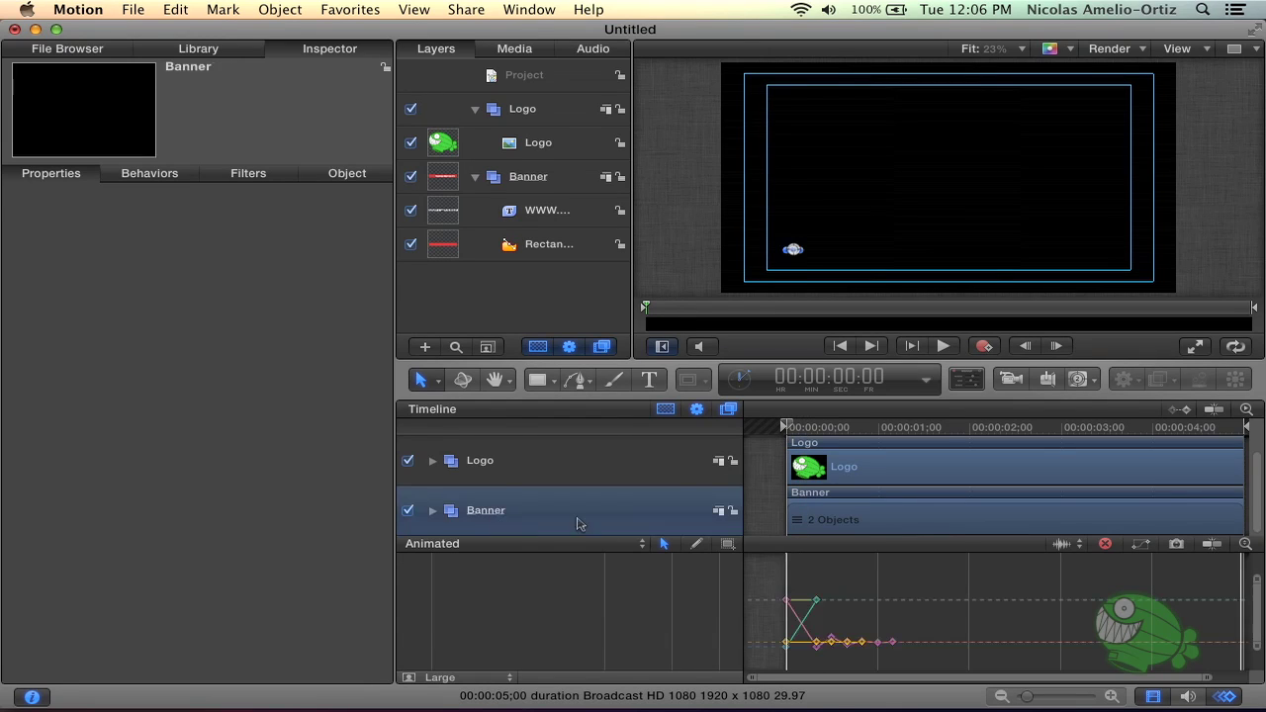
{"action": "mouse_move", "coordinate": [920, 634]}
{"action": "left_mouse_down"}
{"action": "mouse_move", "coordinate": [821, 651]}
{"action": "mouse_move", "coordinate": [851, 644]}
{"action": "left_mouse_up"}
{"action": "right_click", "coordinate": [834, 645]}
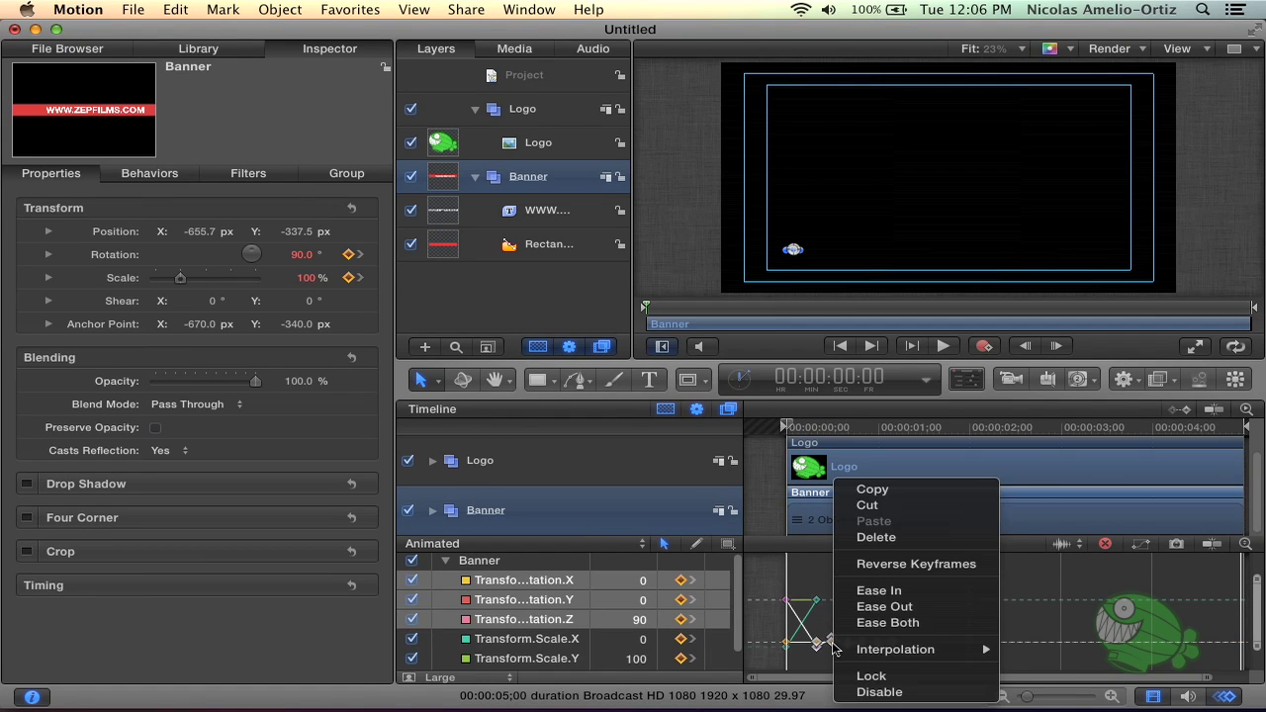
{"action": "mouse_move", "coordinate": [883, 649]}
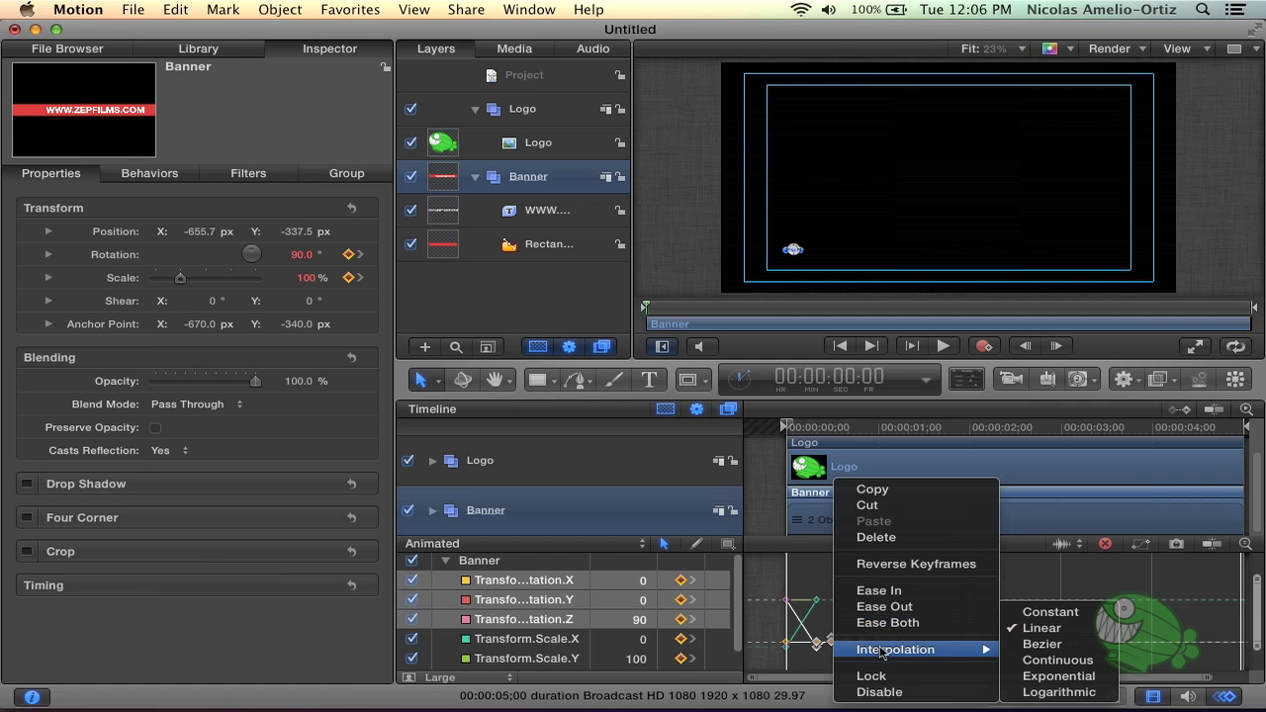
{"action": "left_click", "coordinate": [1041, 645]}
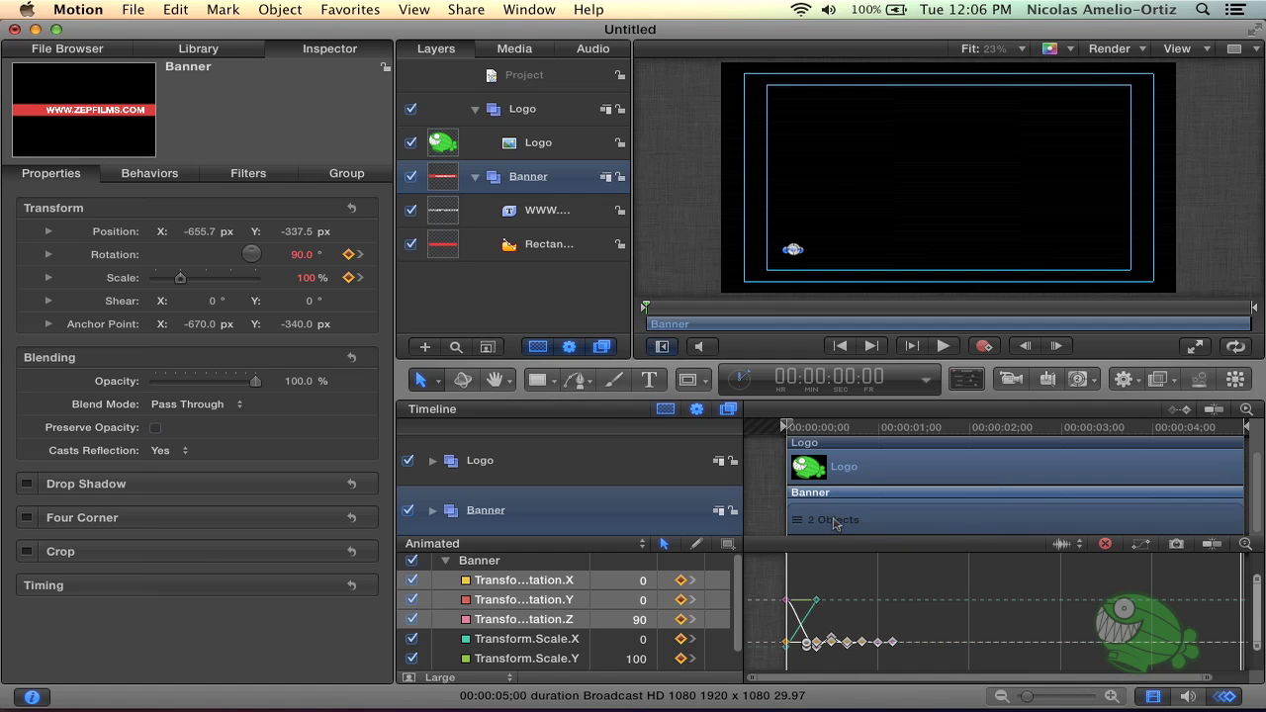
{"action": "left_click", "coordinate": [683, 255]}
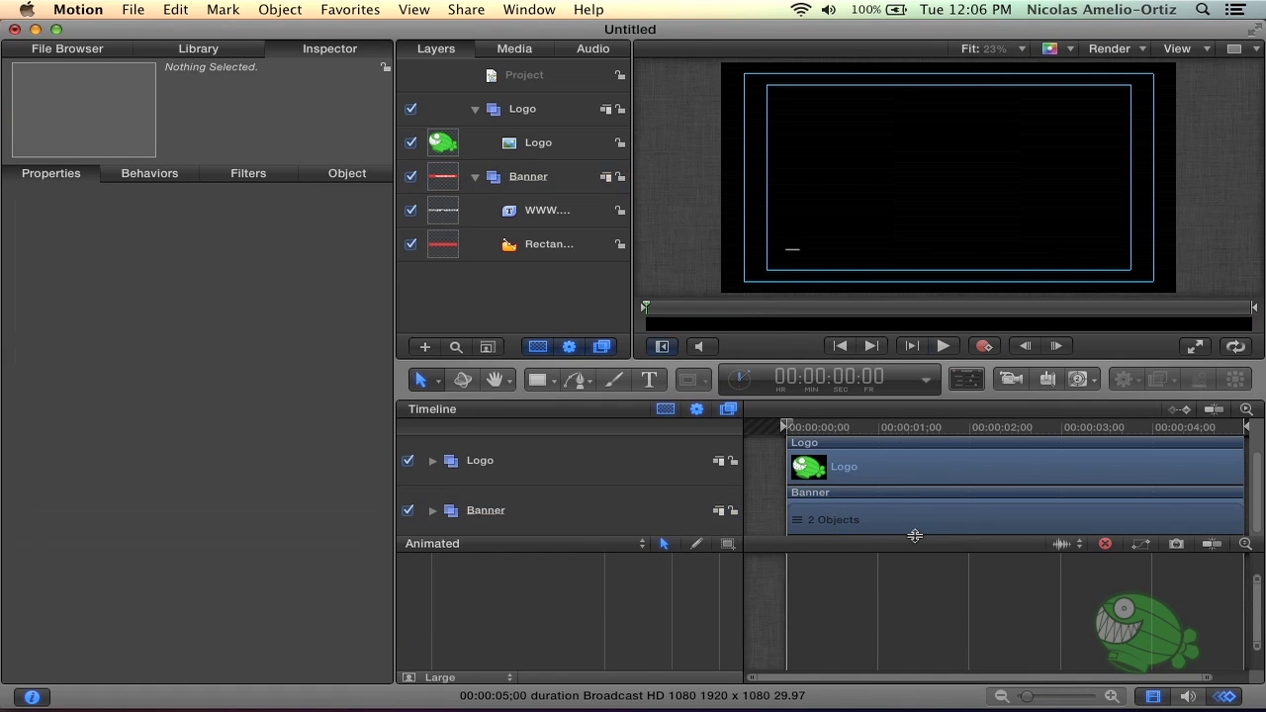
Preview the smoothed banner animation from the beginning
{"action": "key", "text": "space"}
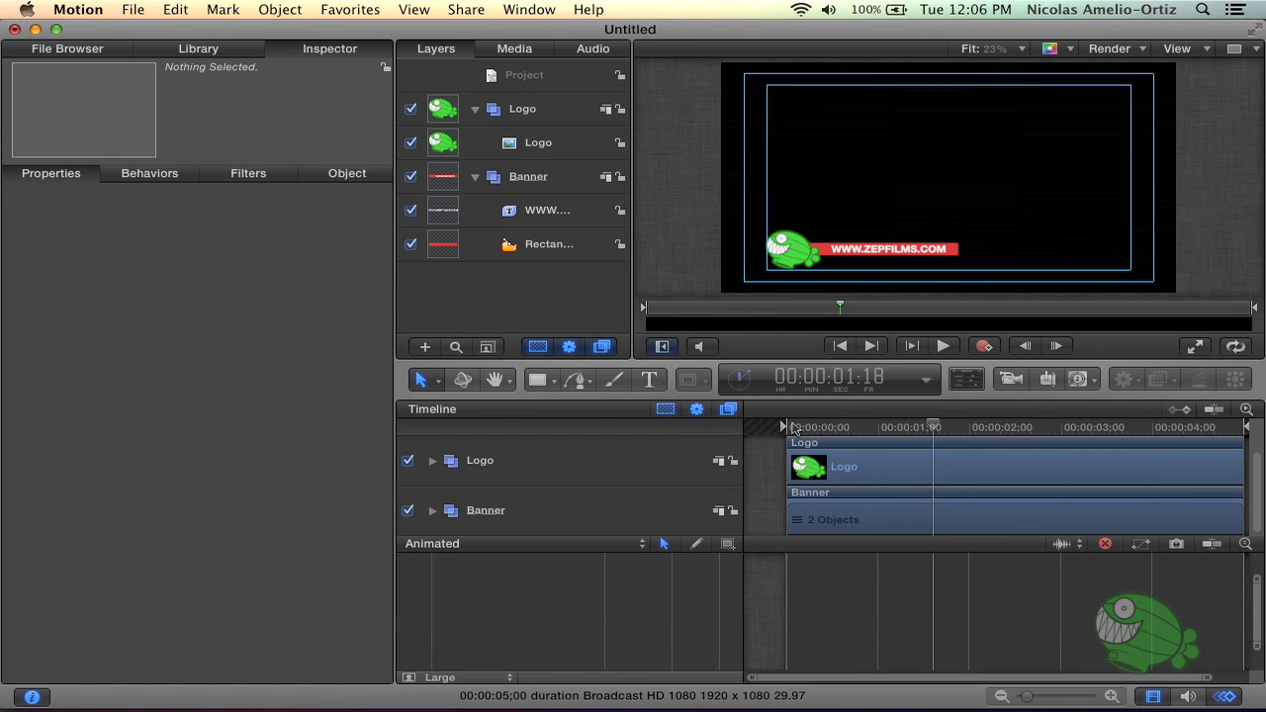
{"action": "key", "text": "Home"}
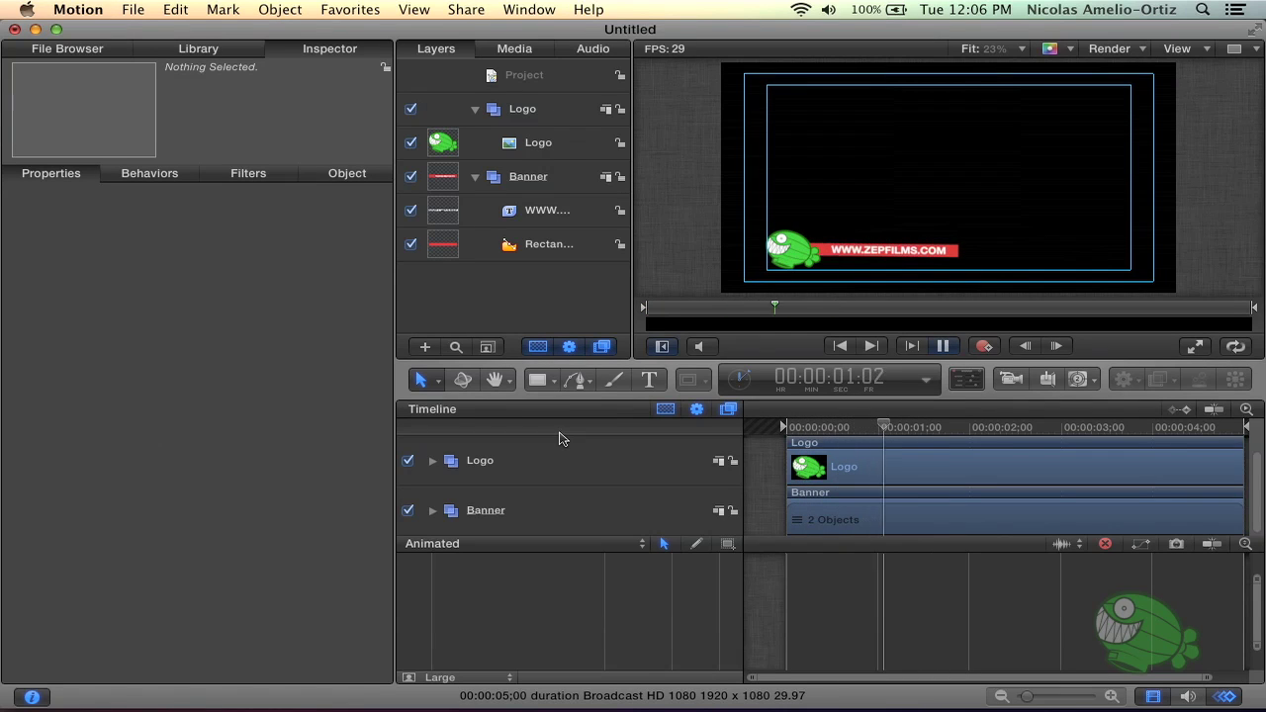
{"action": "key", "text": "space"}
Hide the file browser and keyframe editor and make the canvas larger
{"action": "key", "text": "super+1"}
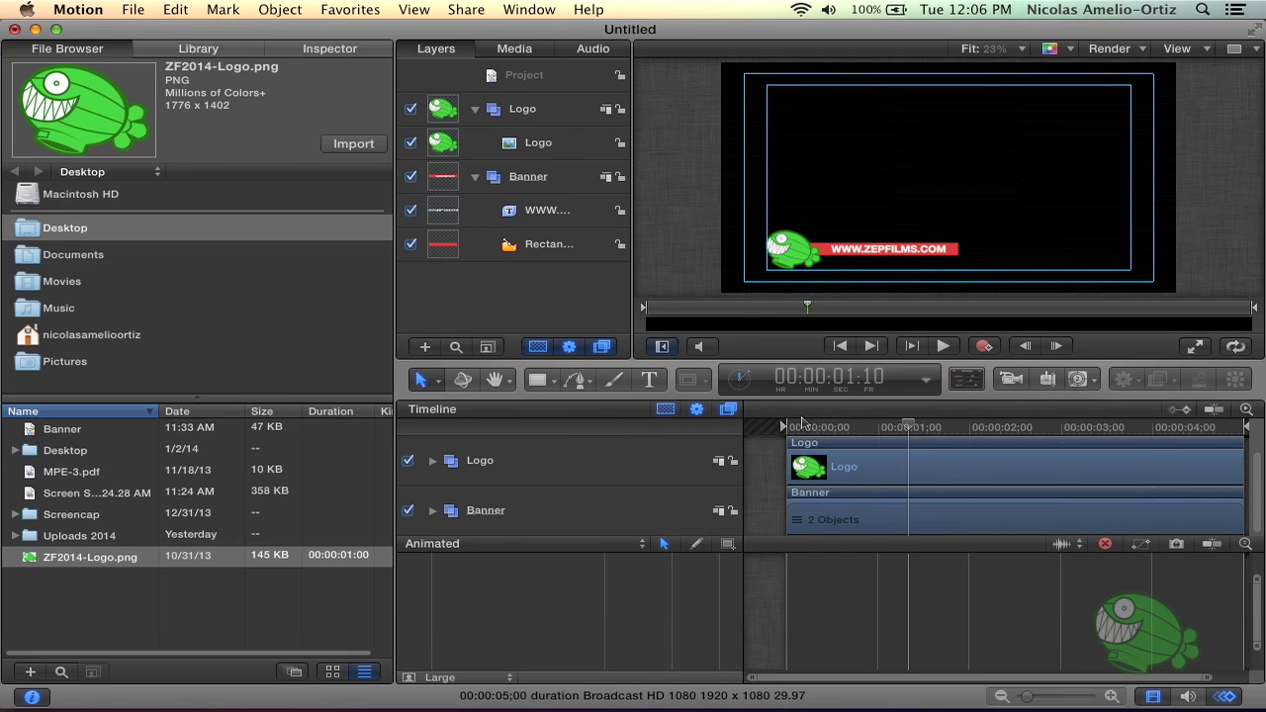
{"action": "key", "text": "super+1"}
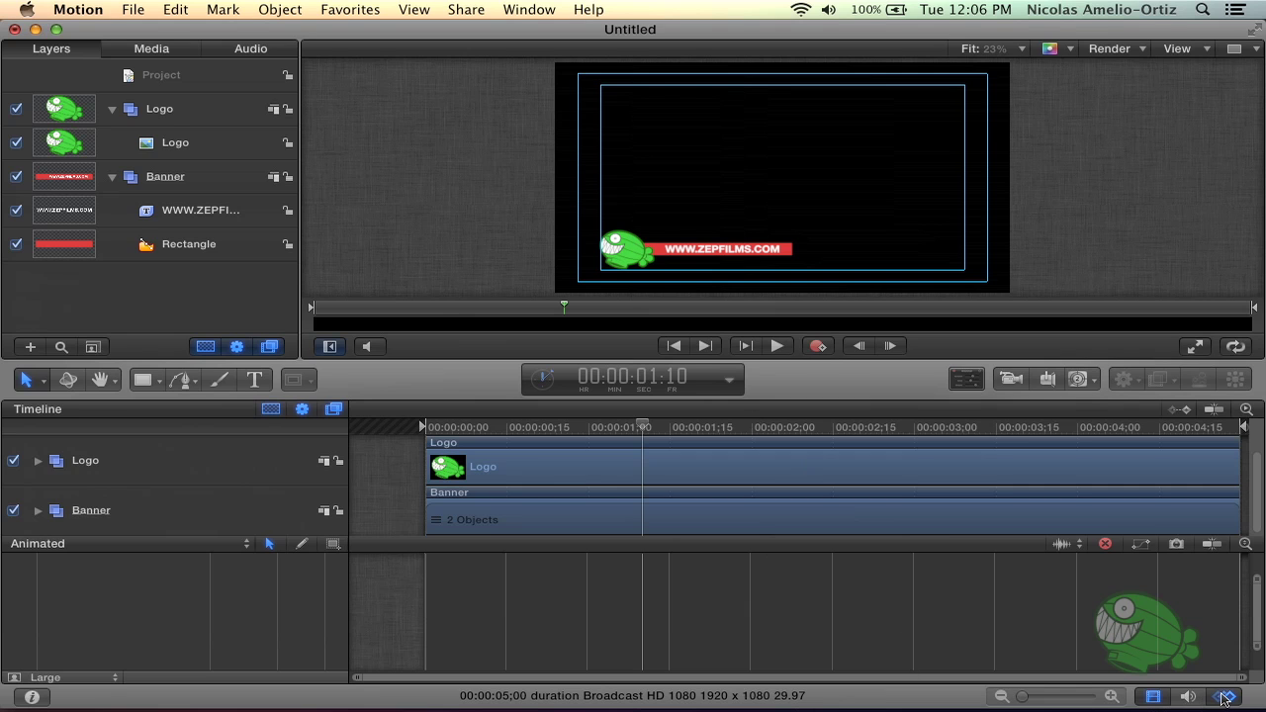
{"action": "left_click", "coordinate": [1225, 698]}
{"action": "left_click_drag", "start_coordinate": [461, 399], "coordinate": [440, 591]}
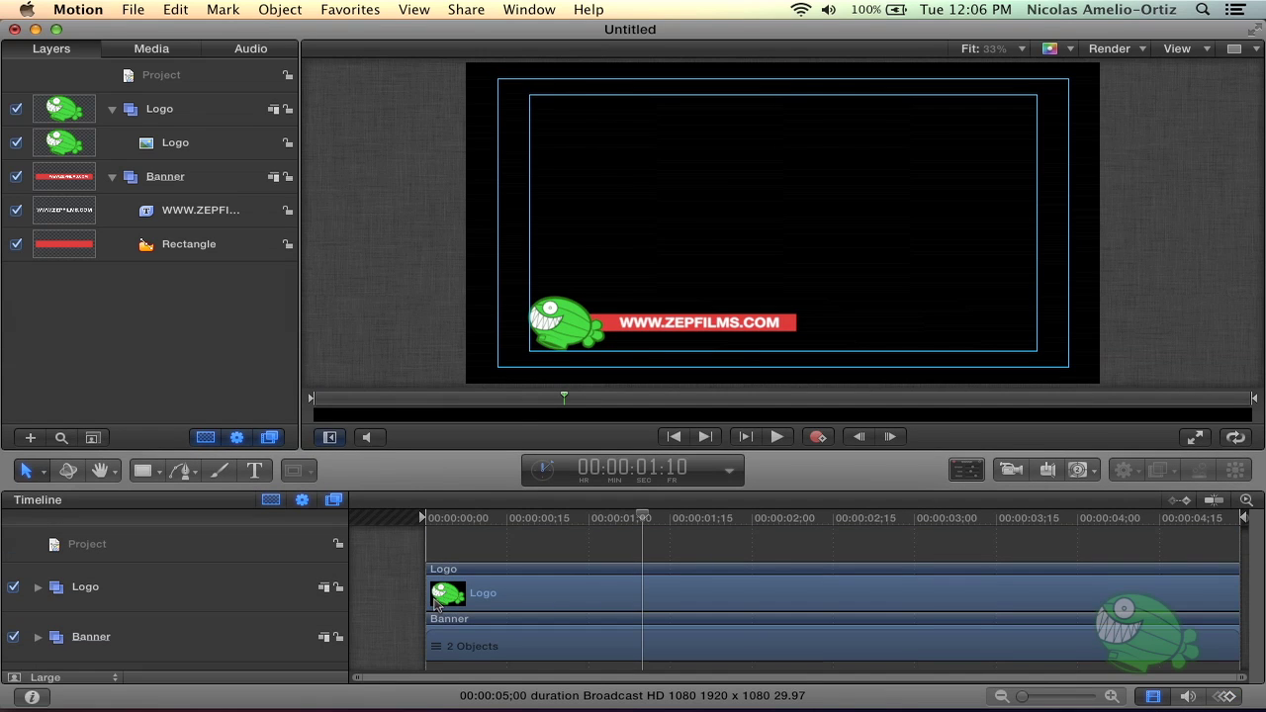
Play the logo and banner animation once, then return the playhead to the start
{"action": "left_click", "coordinate": [490, 522]}
{"action": "key", "text": "space"}
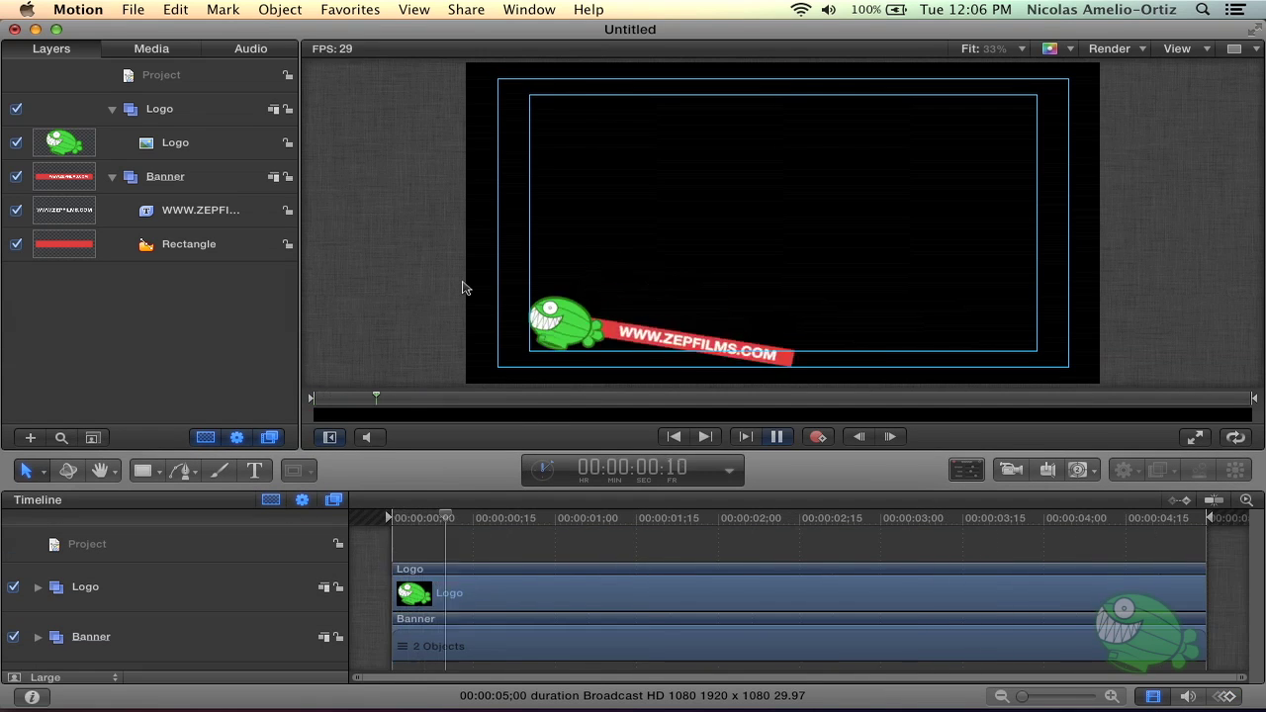
{"action": "key", "text": "space"}
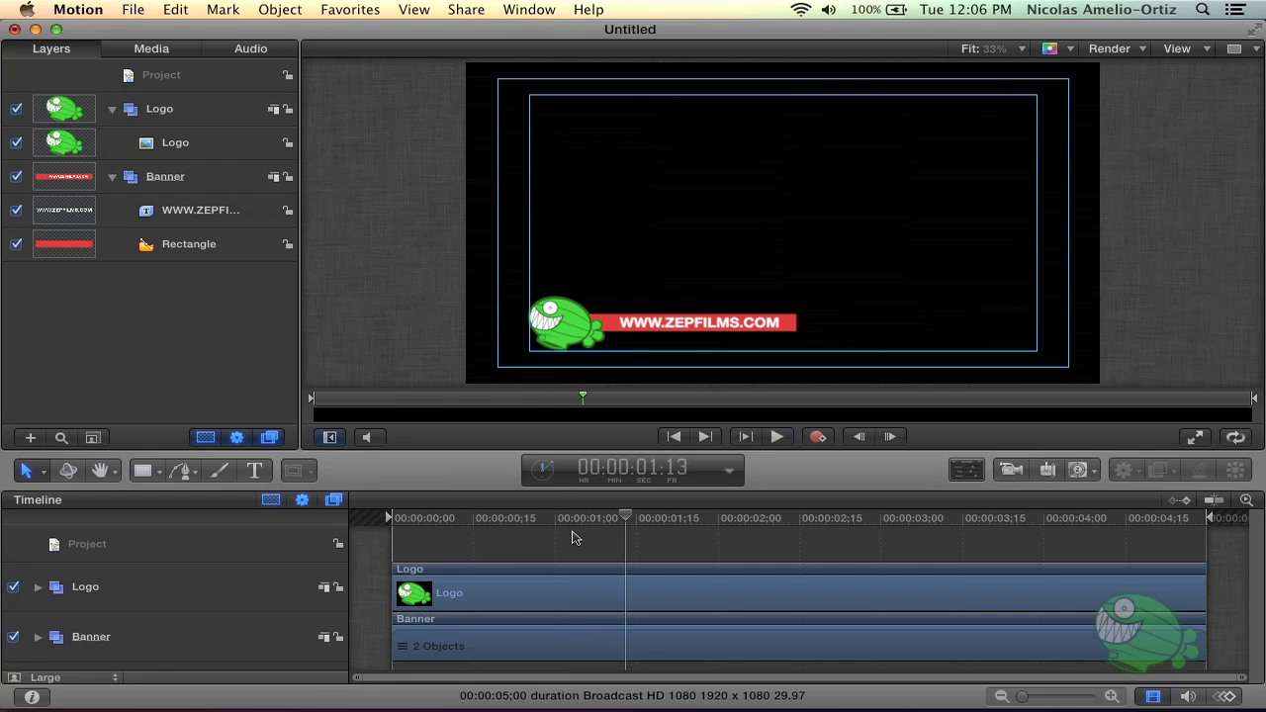
{"action": "key", "text": "Home"}
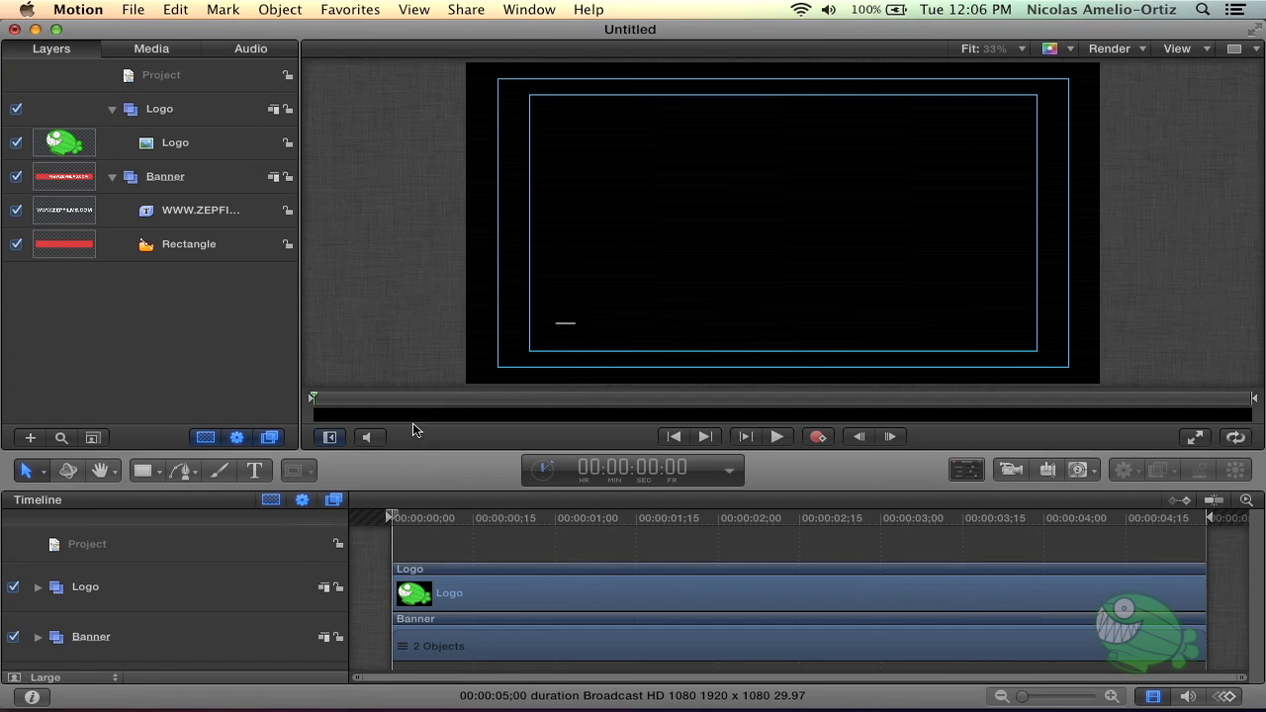
{"action": "left_click", "coordinate": [461, 12]}
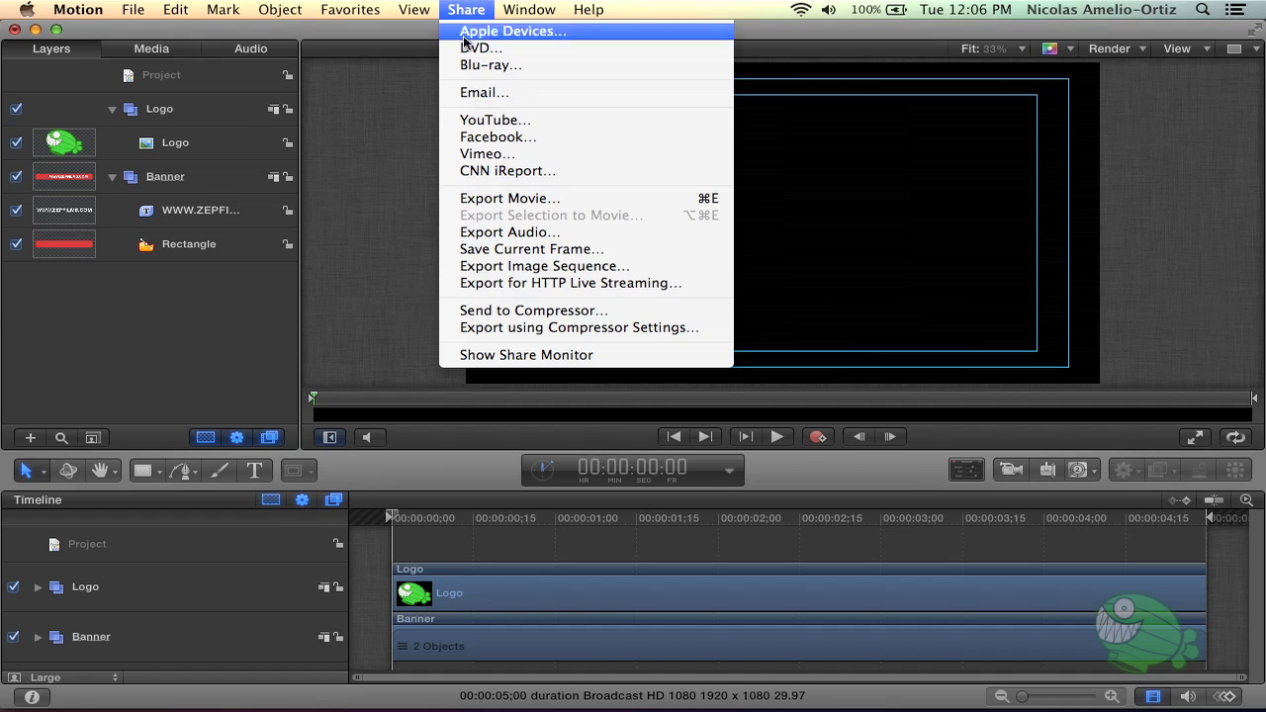
Export the project as an Apple ProRes 4444, video-only movie saved to the Desktop
{"action": "left_click", "coordinate": [532, 202]}
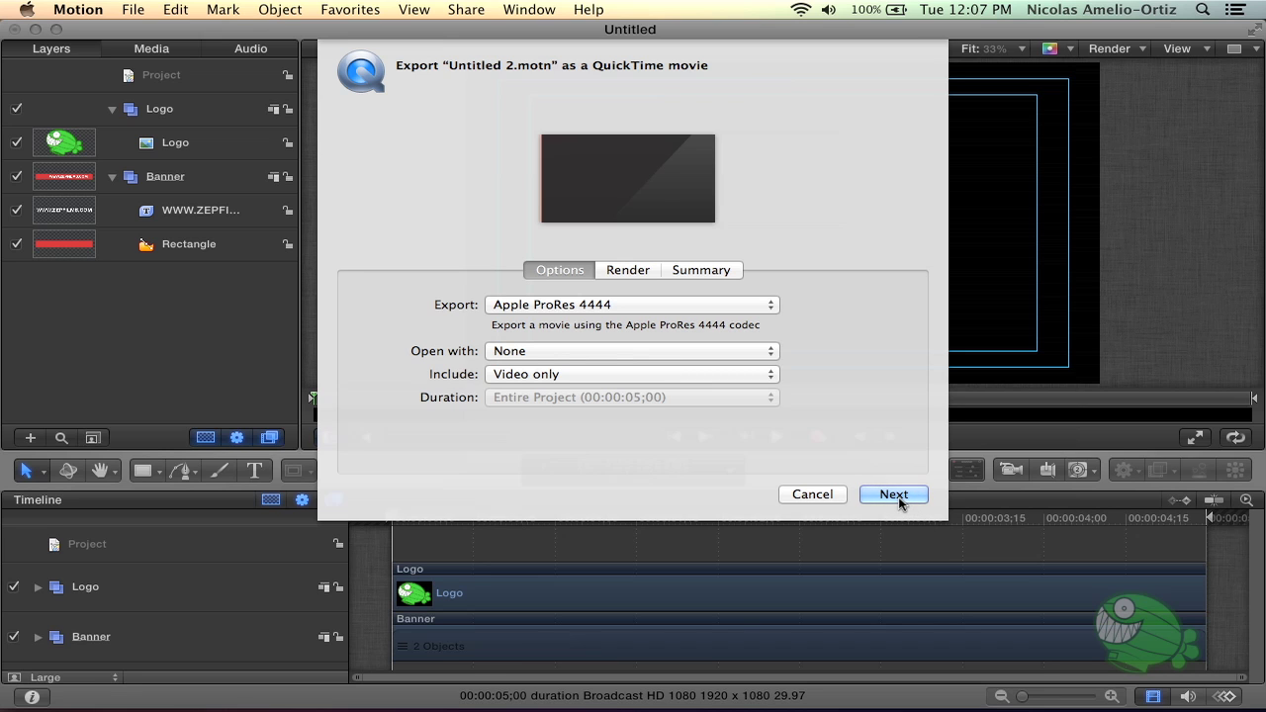
{"action": "left_click", "coordinate": [899, 501]}
{"action": "left_click", "coordinate": [875, 501]}
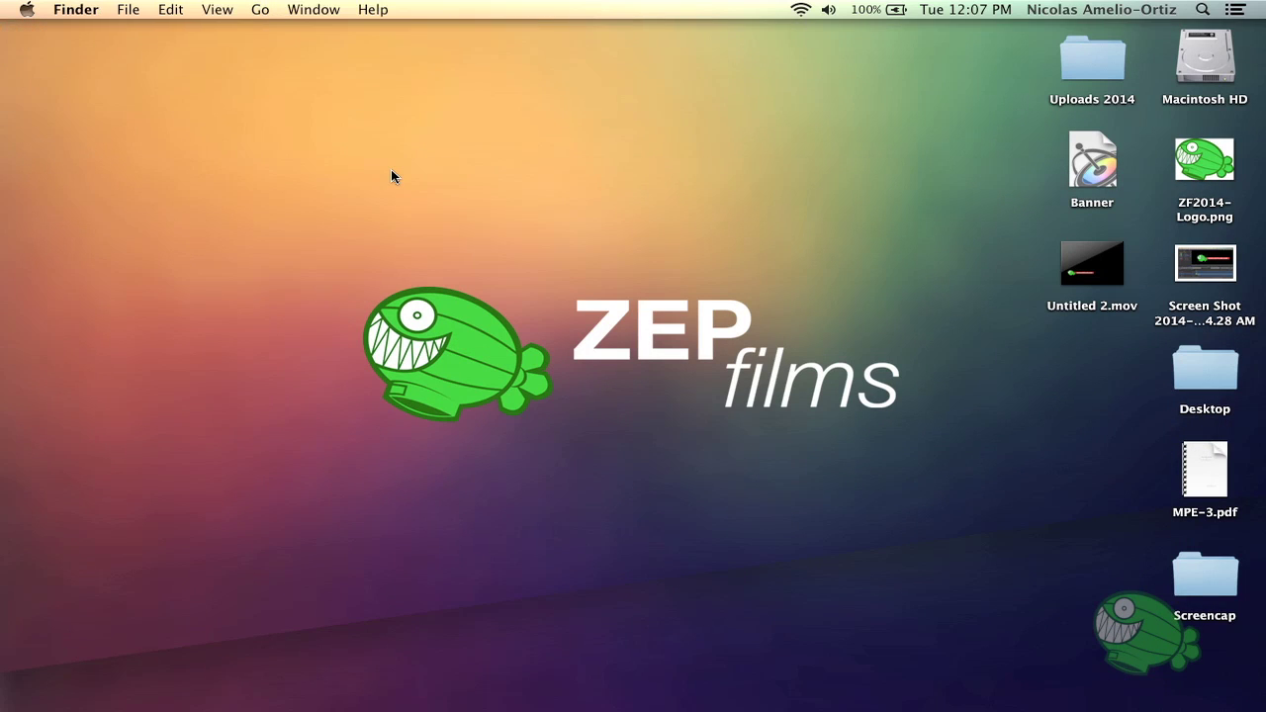
{"action": "left_click", "coordinate": [1101, 306]}
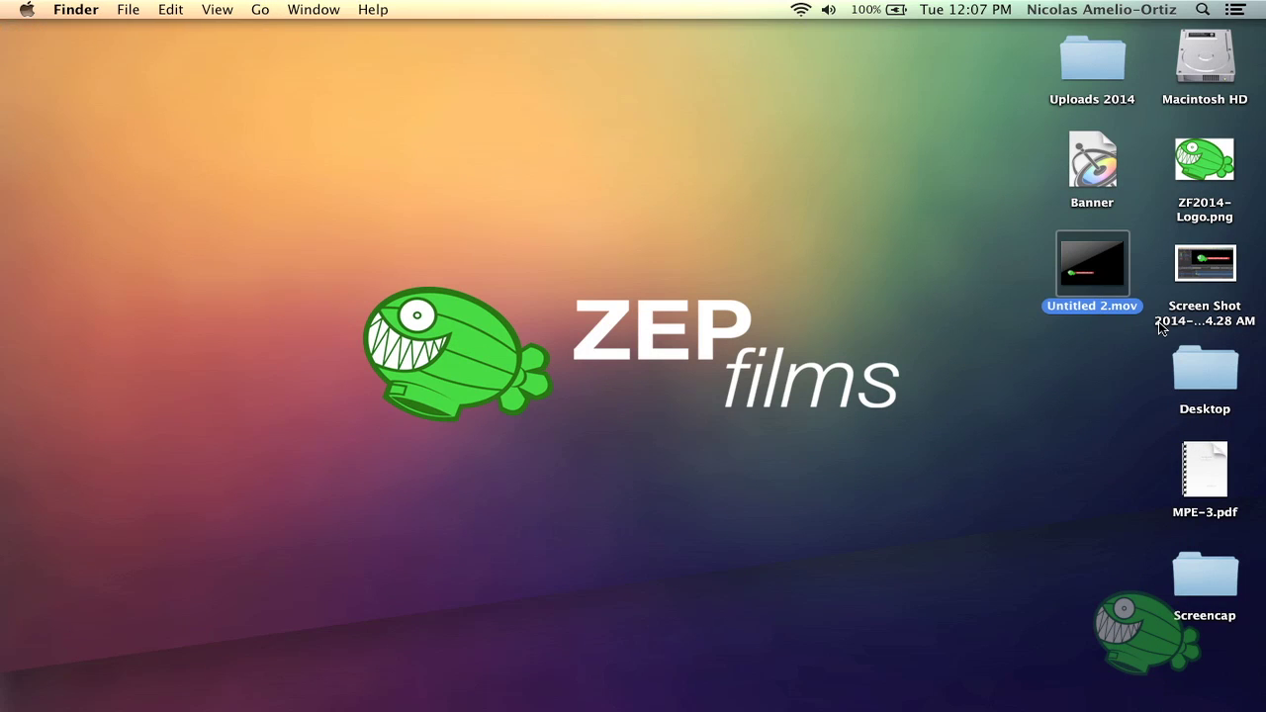
{"action": "key", "text": "space"}
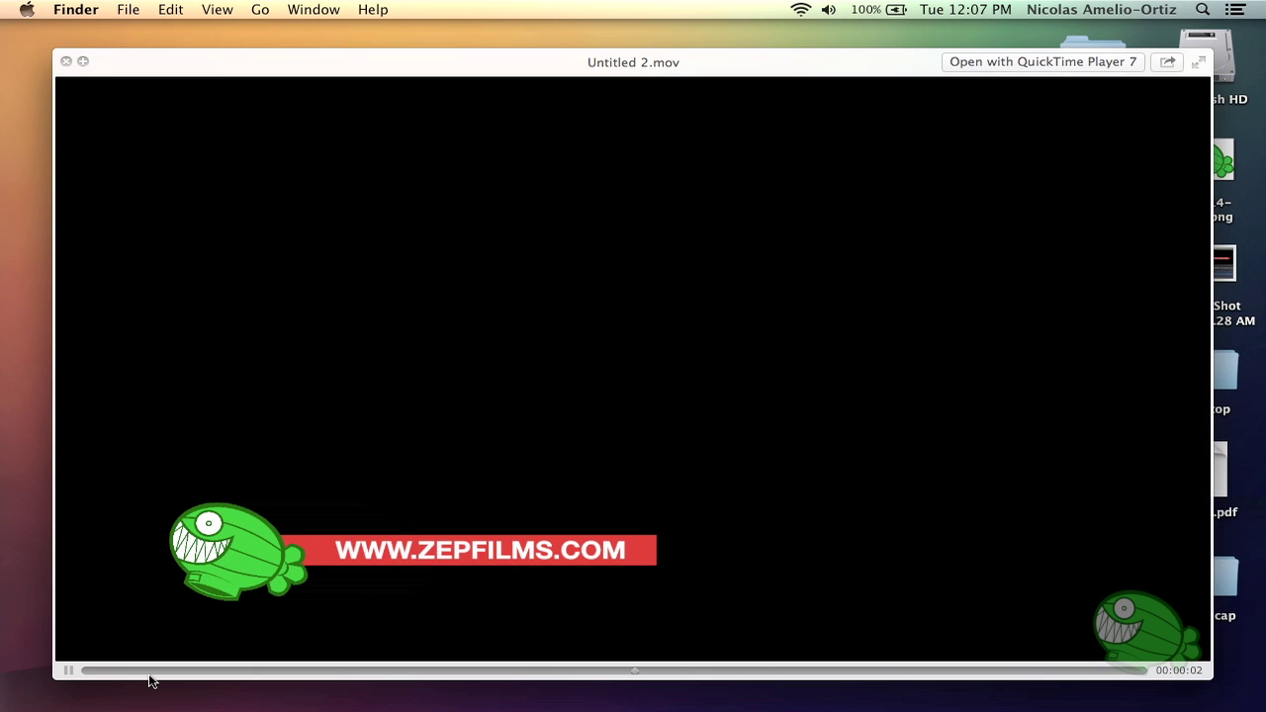
{"action": "left_click", "coordinate": [83, 671]}
{"action": "key", "text": "space"}
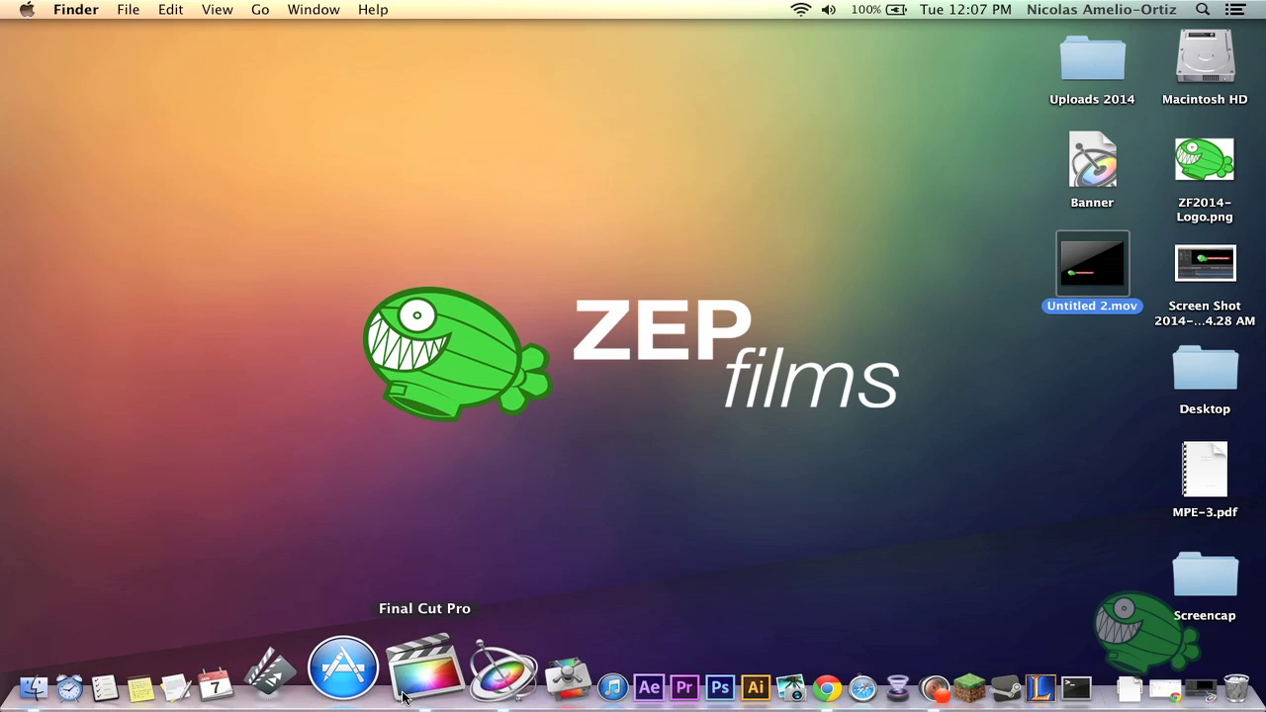
Launch Final Cut Pro and connect Untitled 2.mov from the Desktop above the sunset clip
{"action": "left_click", "coordinate": [404, 699]}
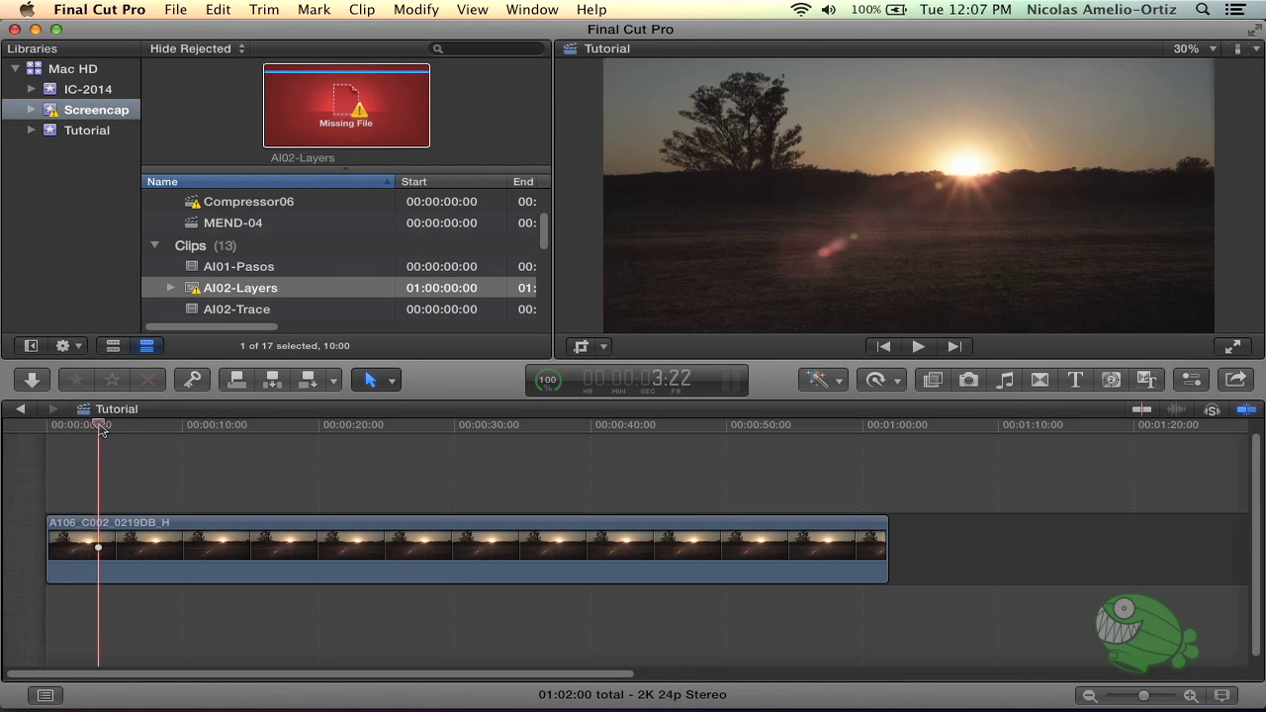
{"action": "left_click_drag", "start_coordinate": [99, 427], "coordinate": [86, 425]}
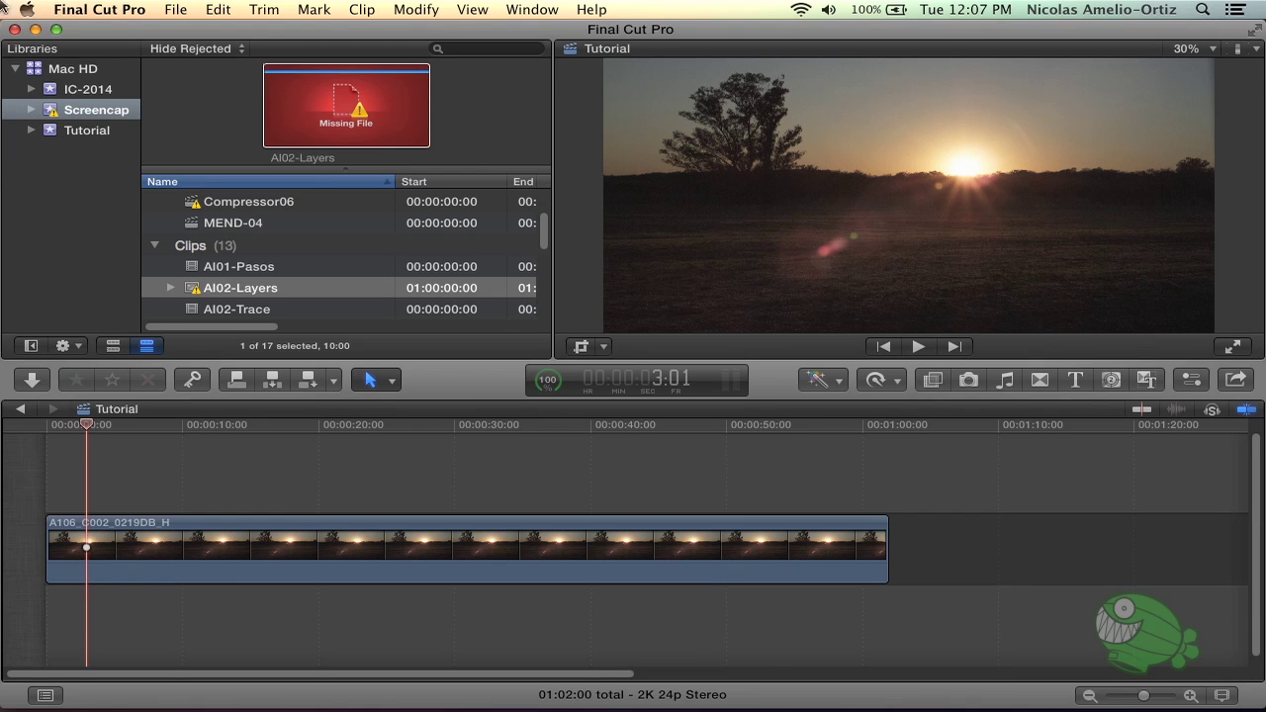
{"action": "key", "text": "super+Tab"}
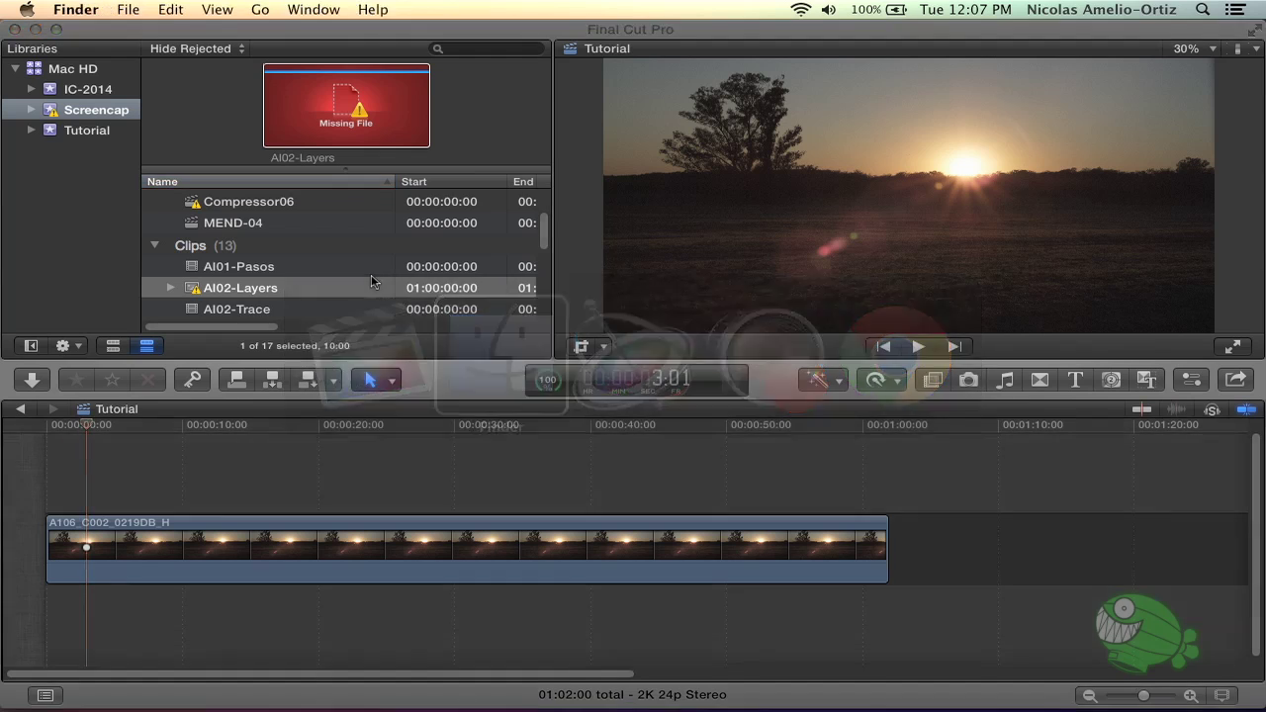
{"action": "key", "text": "super+n"}
{"action": "left_click", "coordinate": [327, 170]}
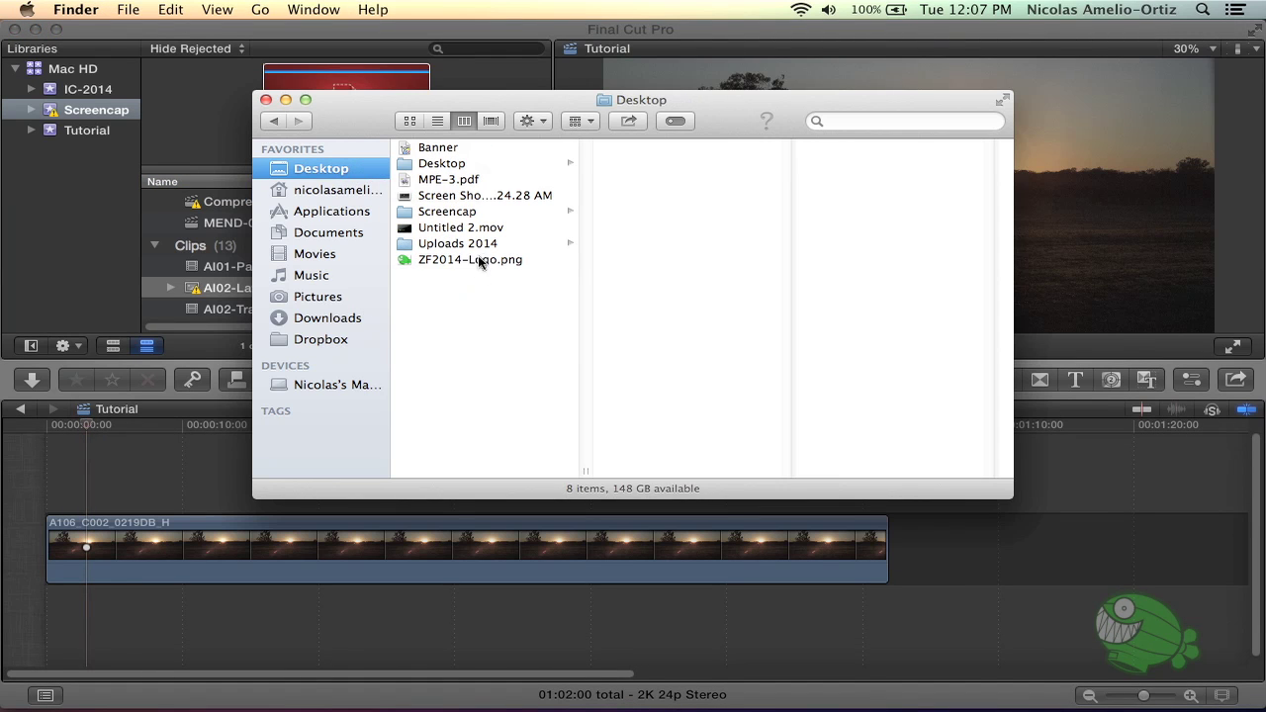
{"action": "left_click", "coordinate": [528, 232]}
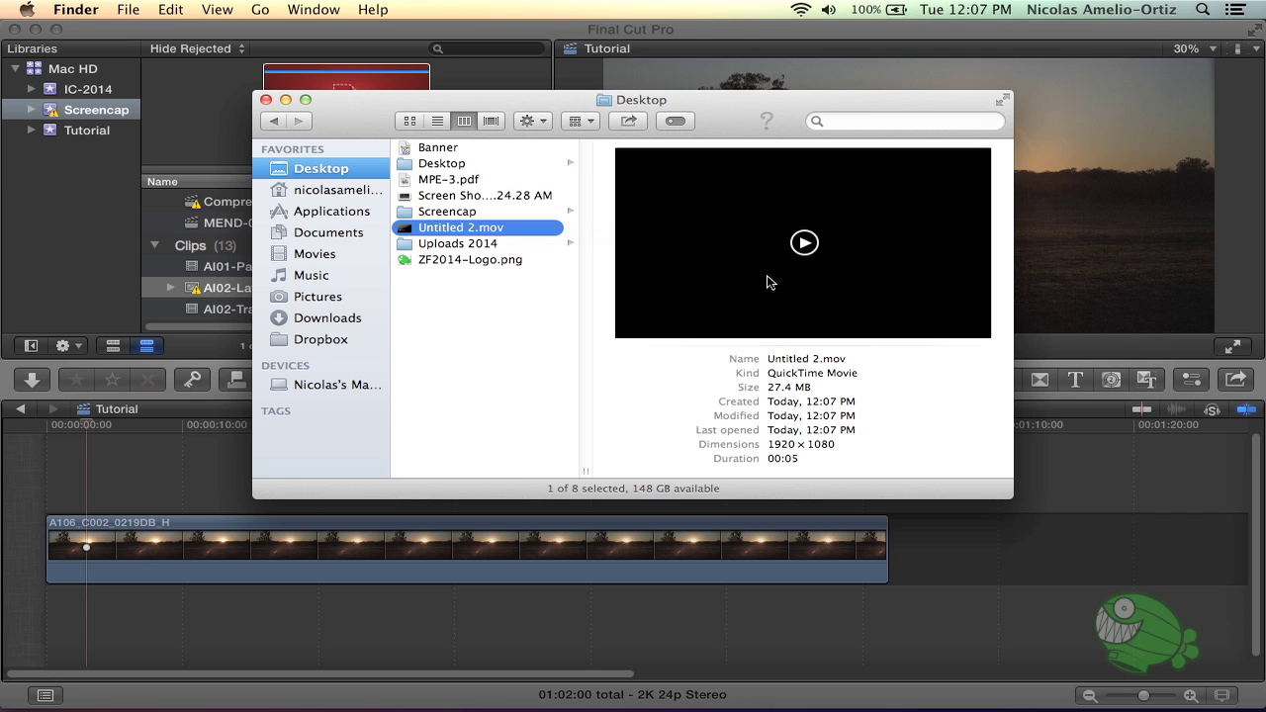
{"action": "left_click", "coordinate": [806, 243]}
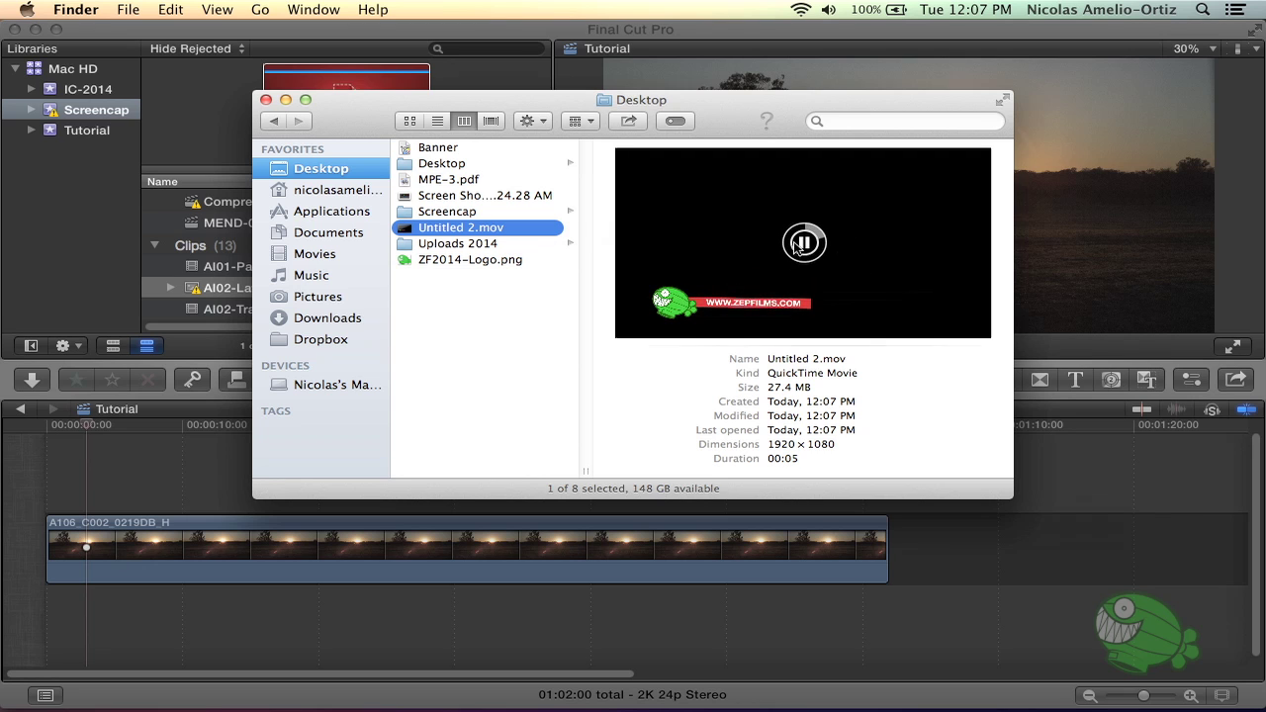
{"action": "mouse_move", "coordinate": [416, 237]}
{"action": "left_mouse_down"}
{"action": "mouse_move", "coordinate": [135, 473]}
{"action": "mouse_move", "coordinate": [114, 473]}
{"action": "left_mouse_up"}
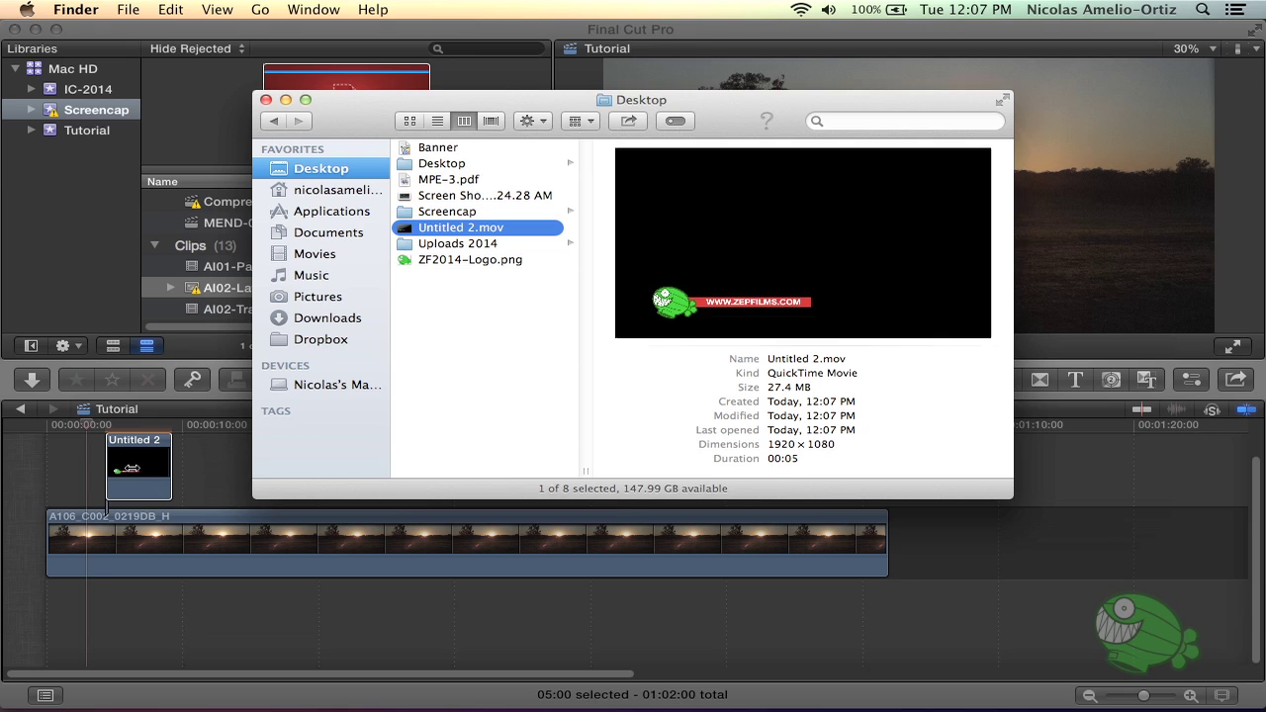
Move the Untitled 2 clip to the timeline start and play it over the sunset footage
{"action": "left_click", "coordinate": [134, 473]}
{"action": "left_click_drag", "start_coordinate": [146, 461], "coordinate": [87, 461]}
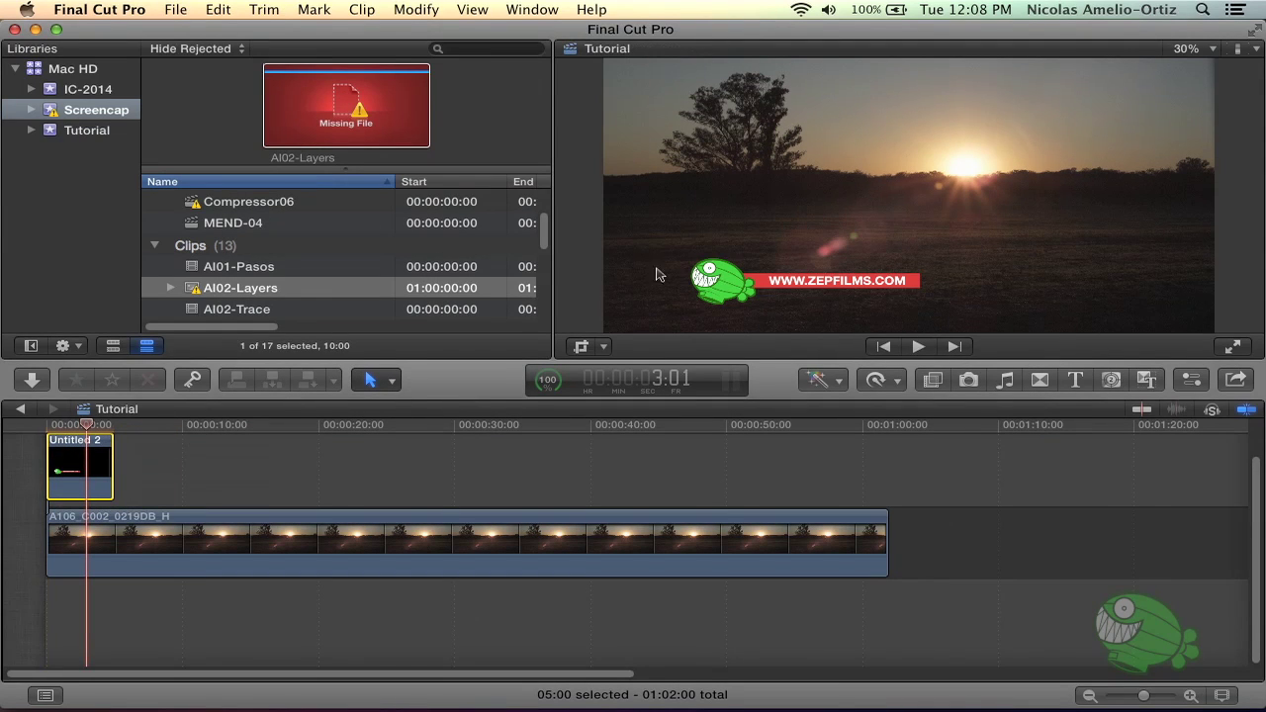
{"action": "left_click", "coordinate": [44, 428]}
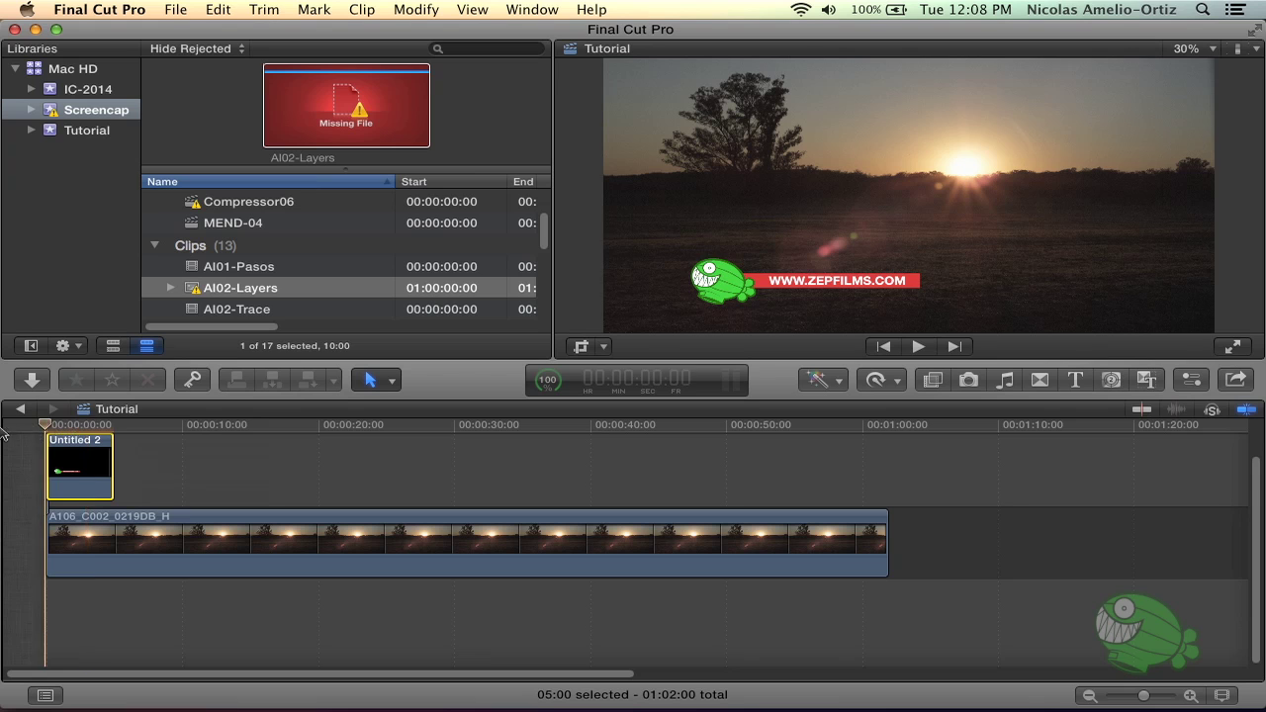
{"action": "key", "text": "space"}
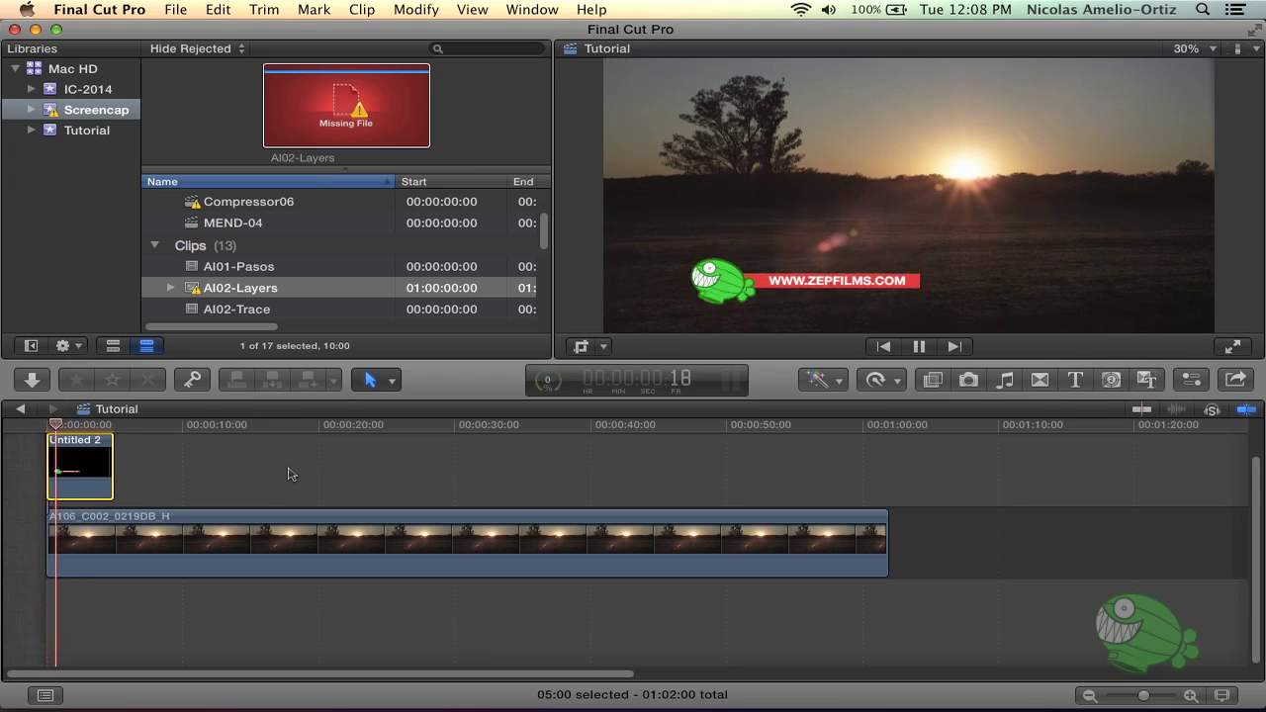
{"action": "key", "text": "space"}
Replay the fish logo overlay from the timeline start several times to check it
{"action": "left_click", "coordinate": [44, 427]}
{"action": "key", "text": "space"}
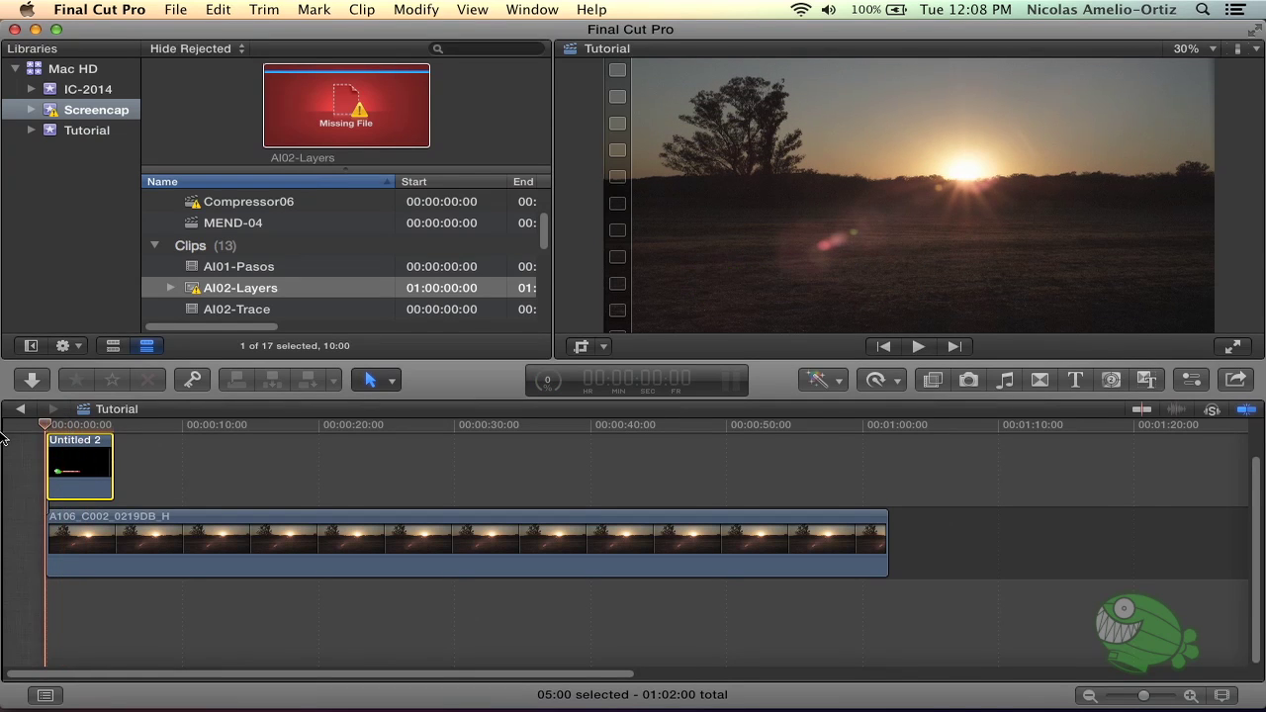
{"action": "left_click", "coordinate": [45, 427]}
{"action": "scroll", "coordinate": [174, 468], "scroll_direction": "up", "scroll_amount": 2}
{"action": "key", "text": "space"}
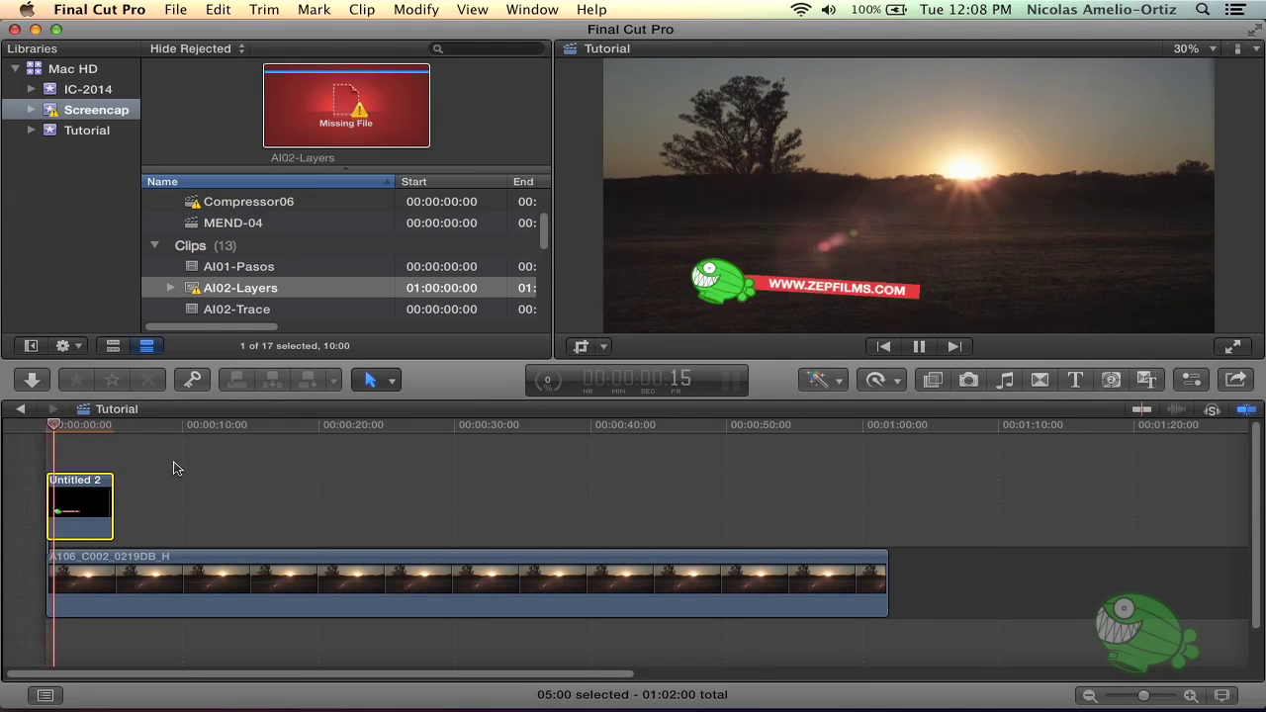
{"action": "key", "text": "space"}
{"action": "left_click", "coordinate": [44, 428]}
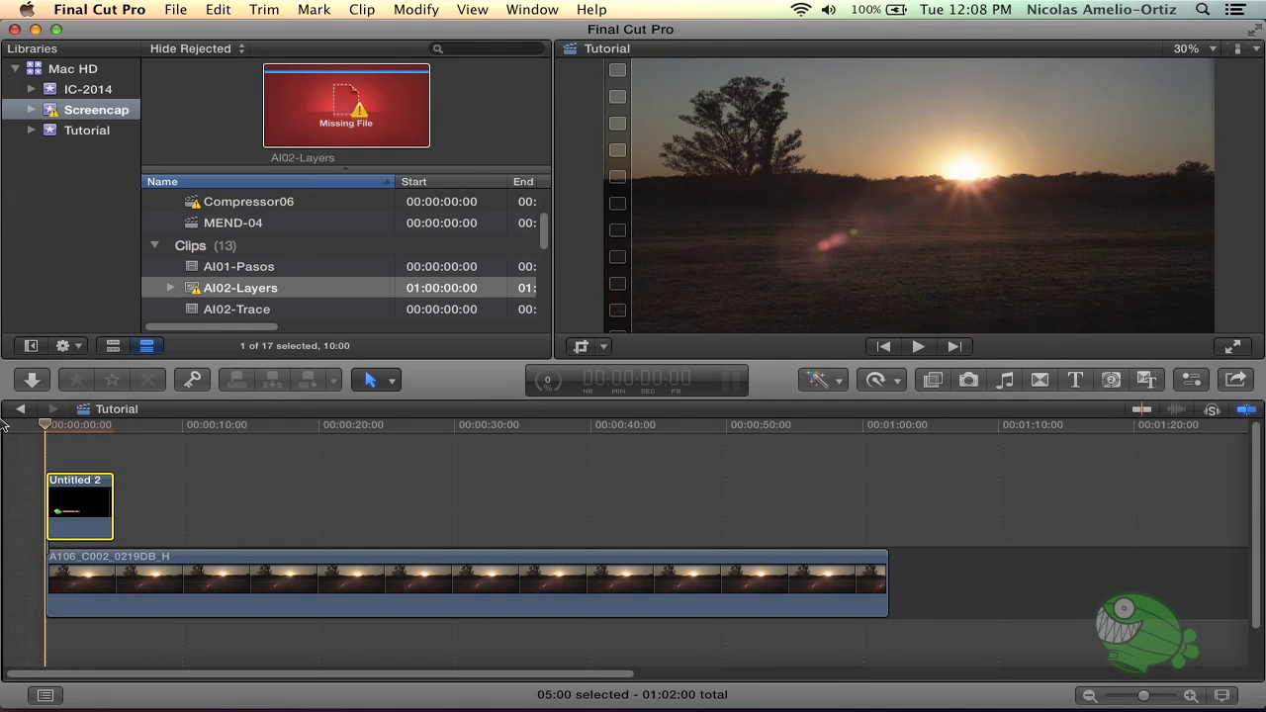
{"action": "key", "text": "space"}
{"action": "key", "text": "space"}
{"action": "left_click", "coordinate": [45, 427]}
{"action": "key", "text": "space"}
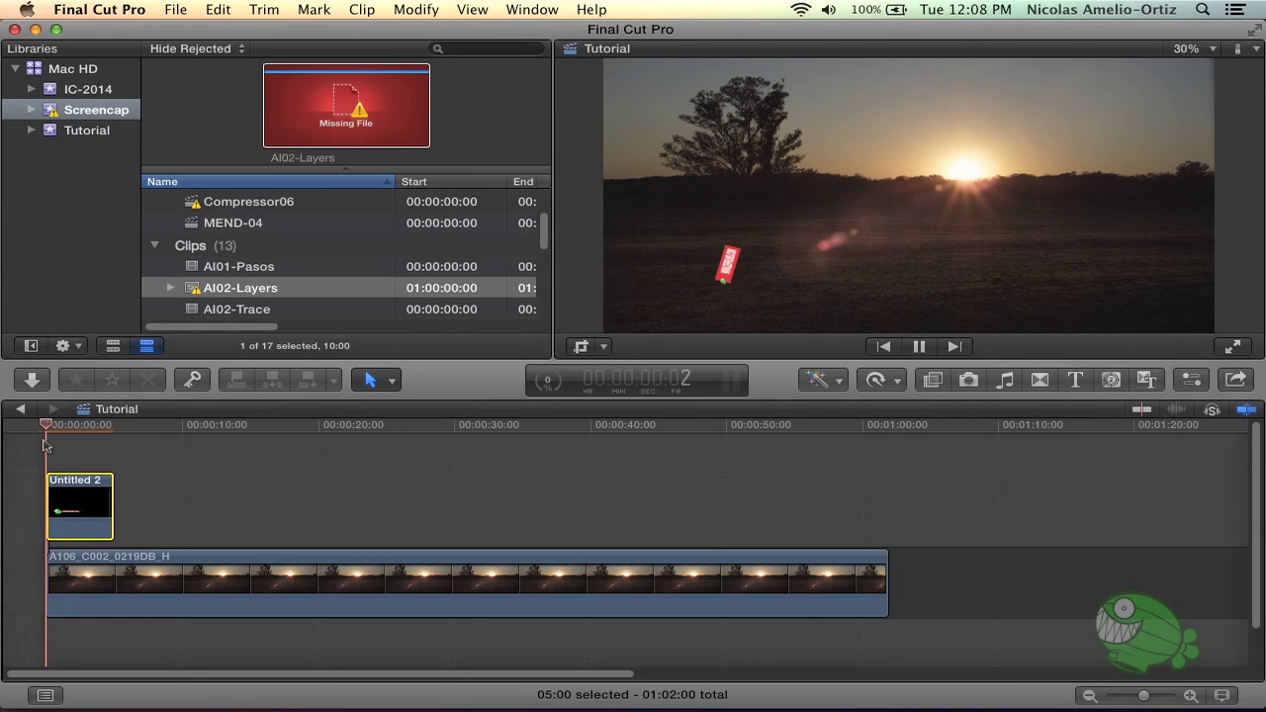
{"action": "key", "text": "space"}
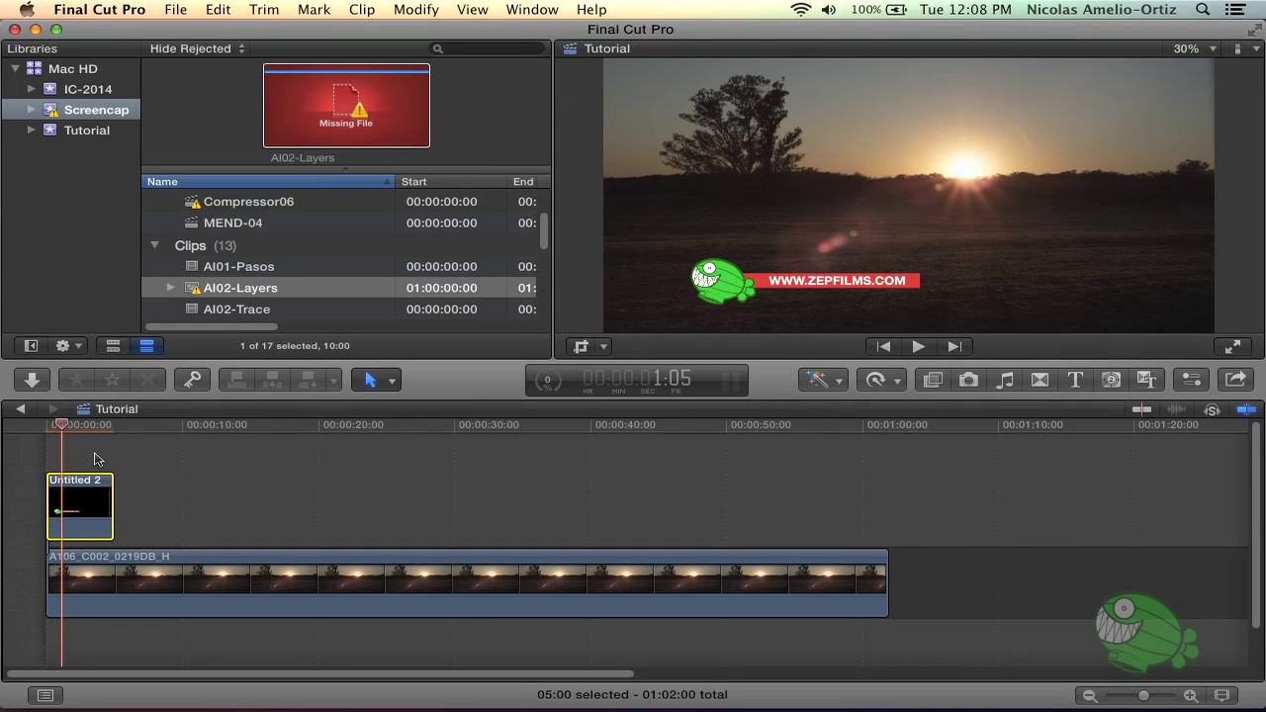
{"action": "key", "text": "super+Tab"}
{"action": "key", "text": "super+Tab"}
{"action": "key", "text": "super+Tab"}
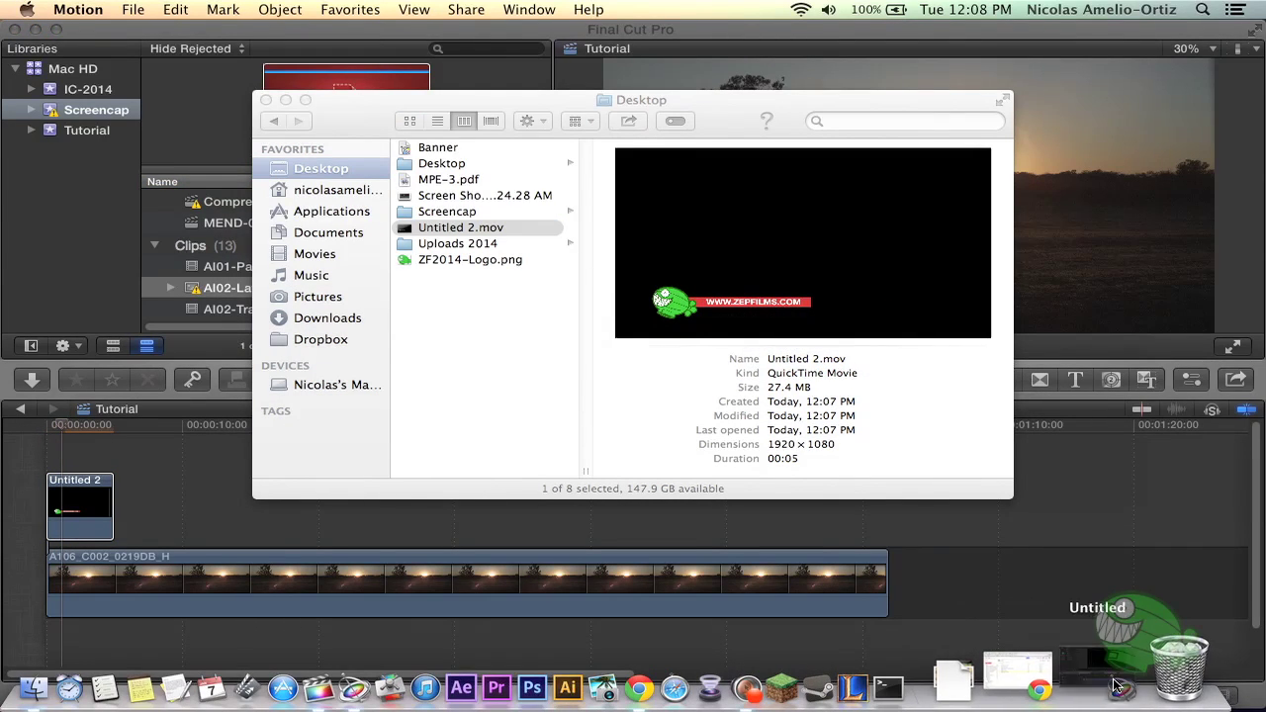
Restore the minimized Untitled Motion project and move the playhead to frame 24
{"action": "left_click", "coordinate": [1104, 653]}
{"action": "left_click_drag", "start_coordinate": [400, 522], "coordinate": [605, 504]}
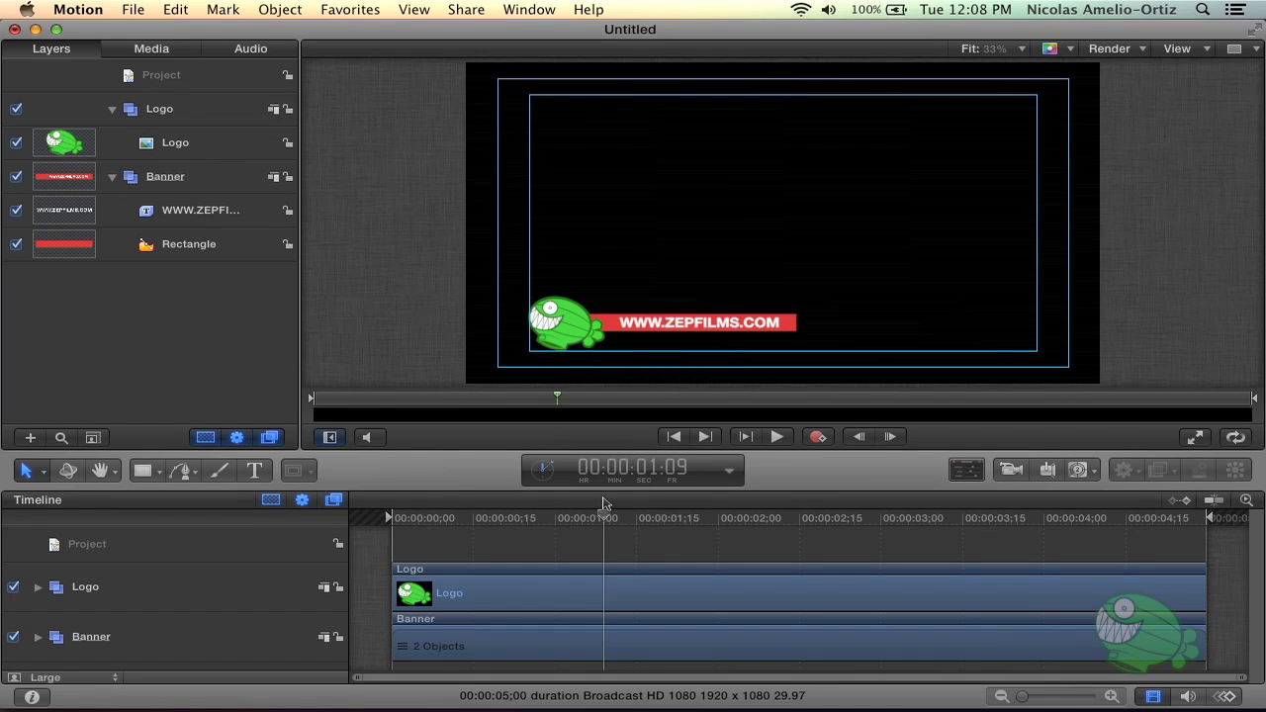